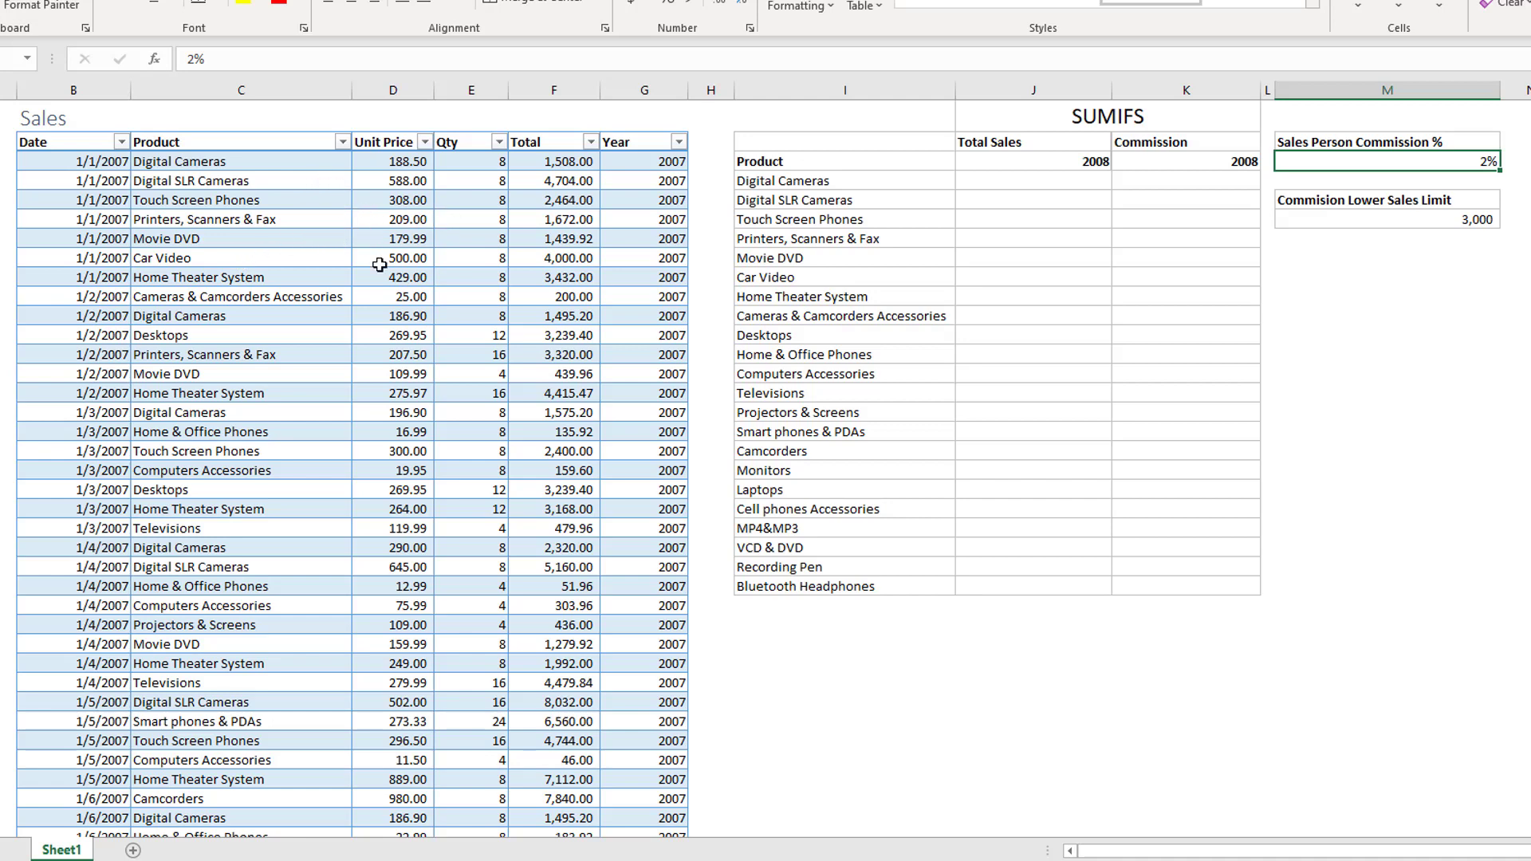
Step: Examine the Year filter values, the Total Sales and Commission columns, the commission rate and sales limit cells, and the Total column's formula
{"action": "left_click", "coordinate": [475, 245]}
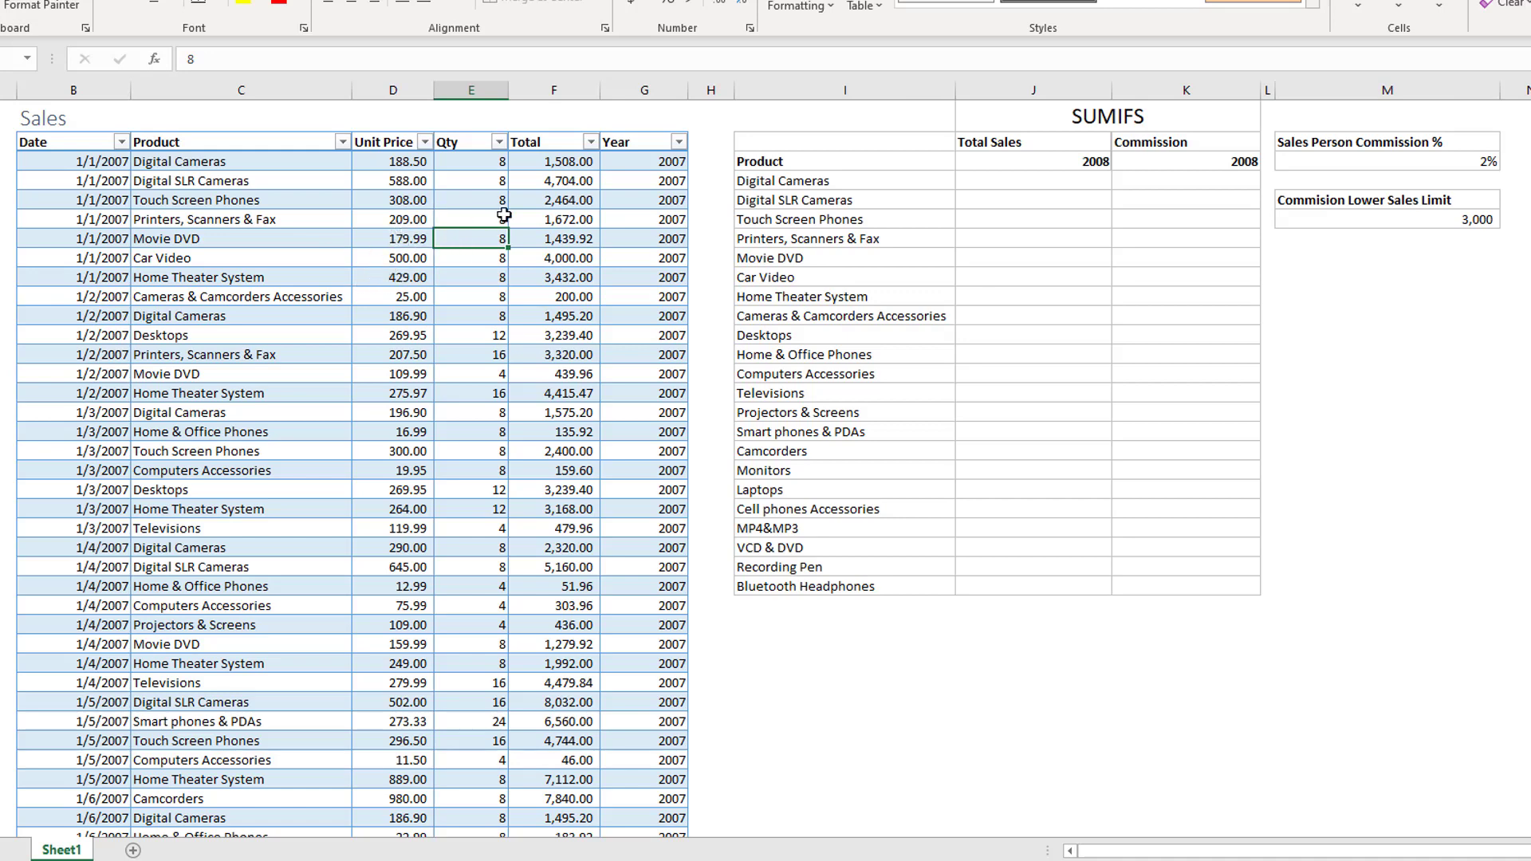
{"action": "left_click", "coordinate": [679, 143]}
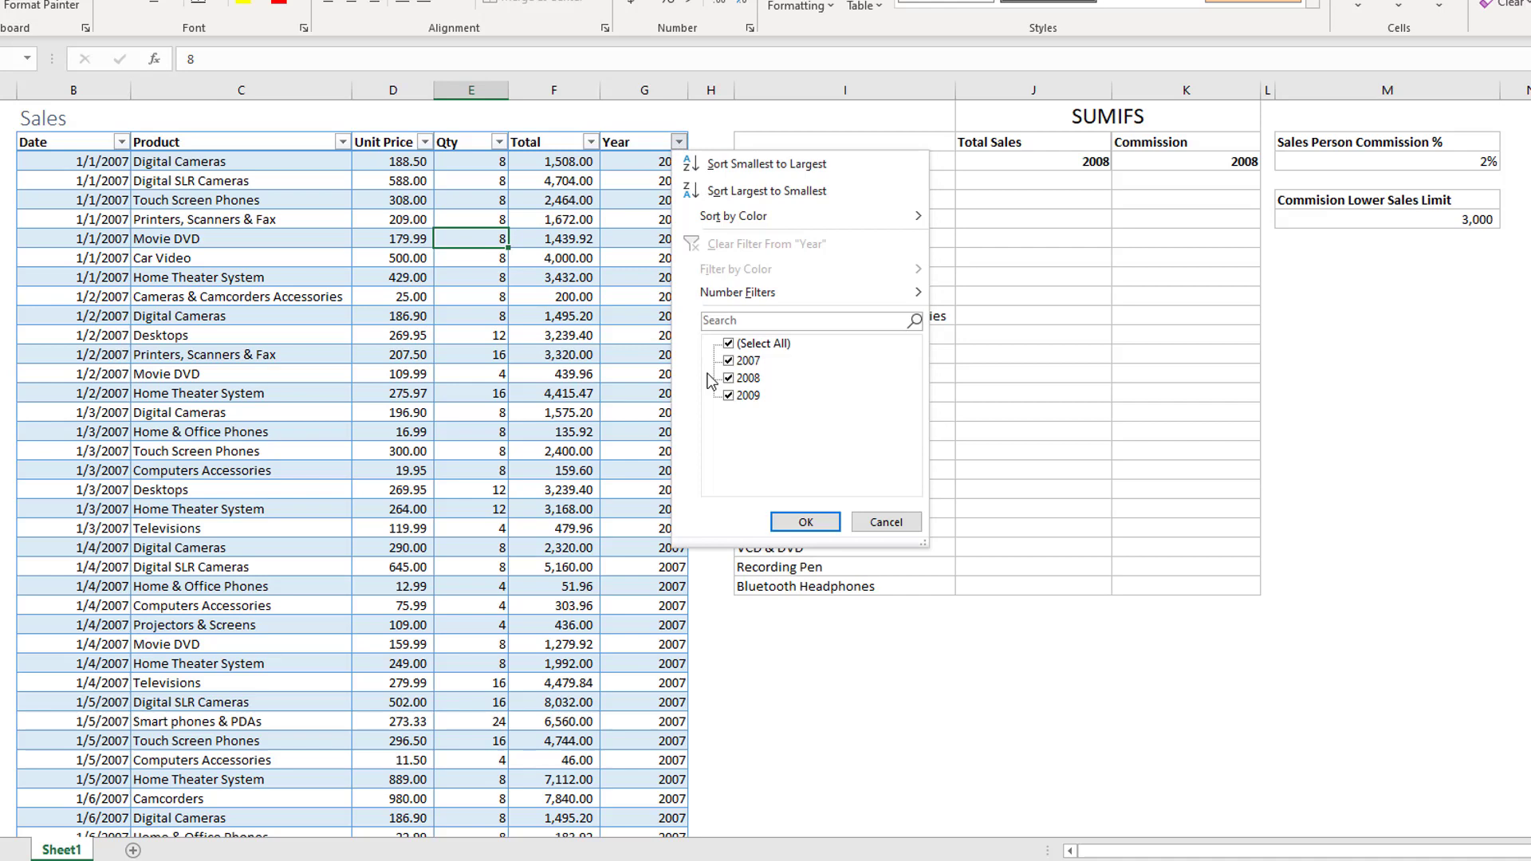
{"action": "key", "text": "Escape"}
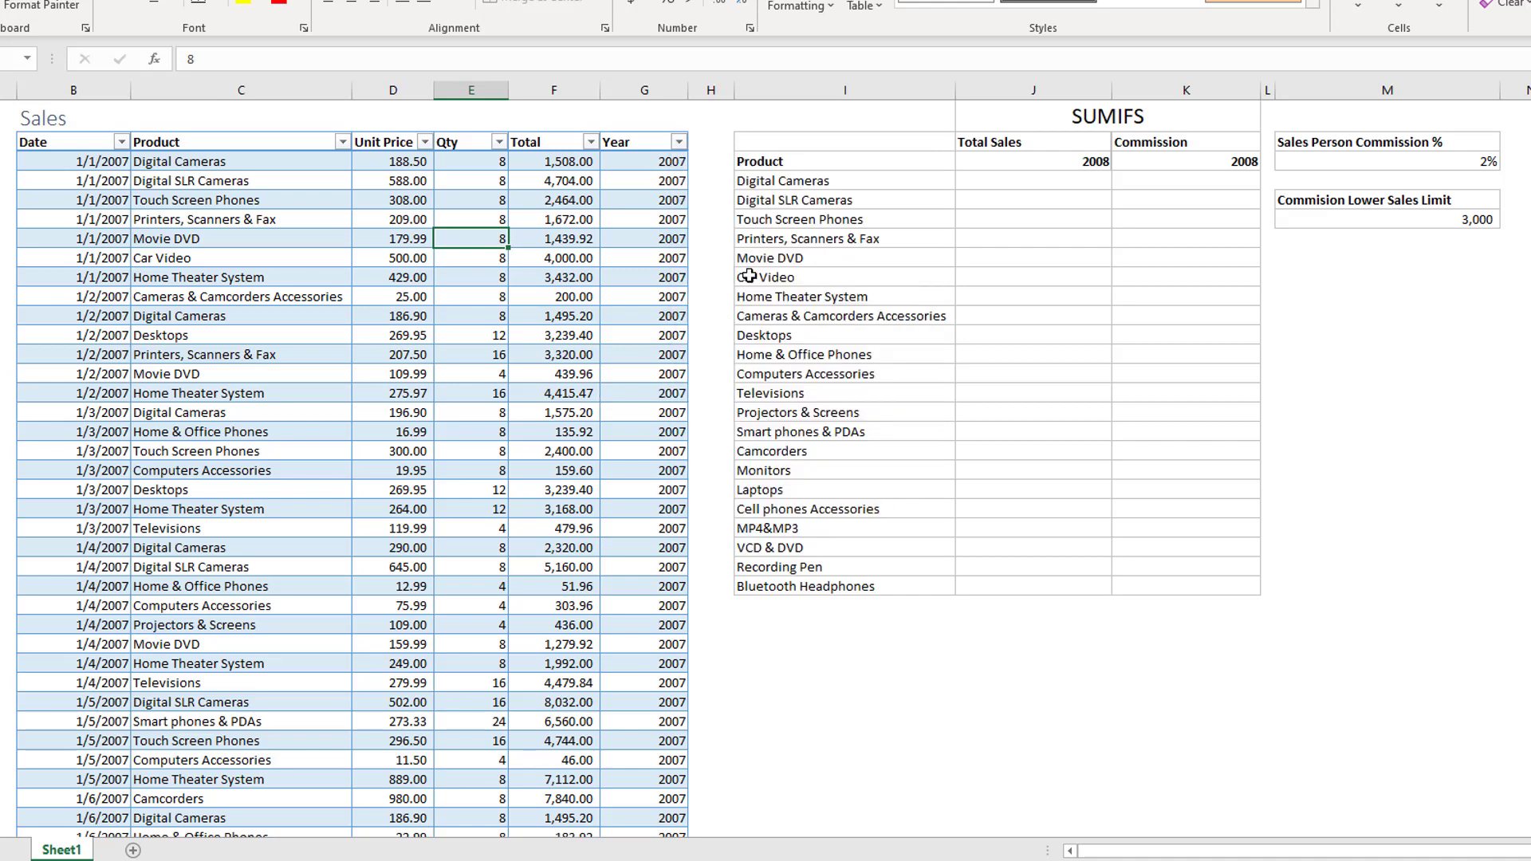
{"action": "left_click", "coordinate": [967, 177]}
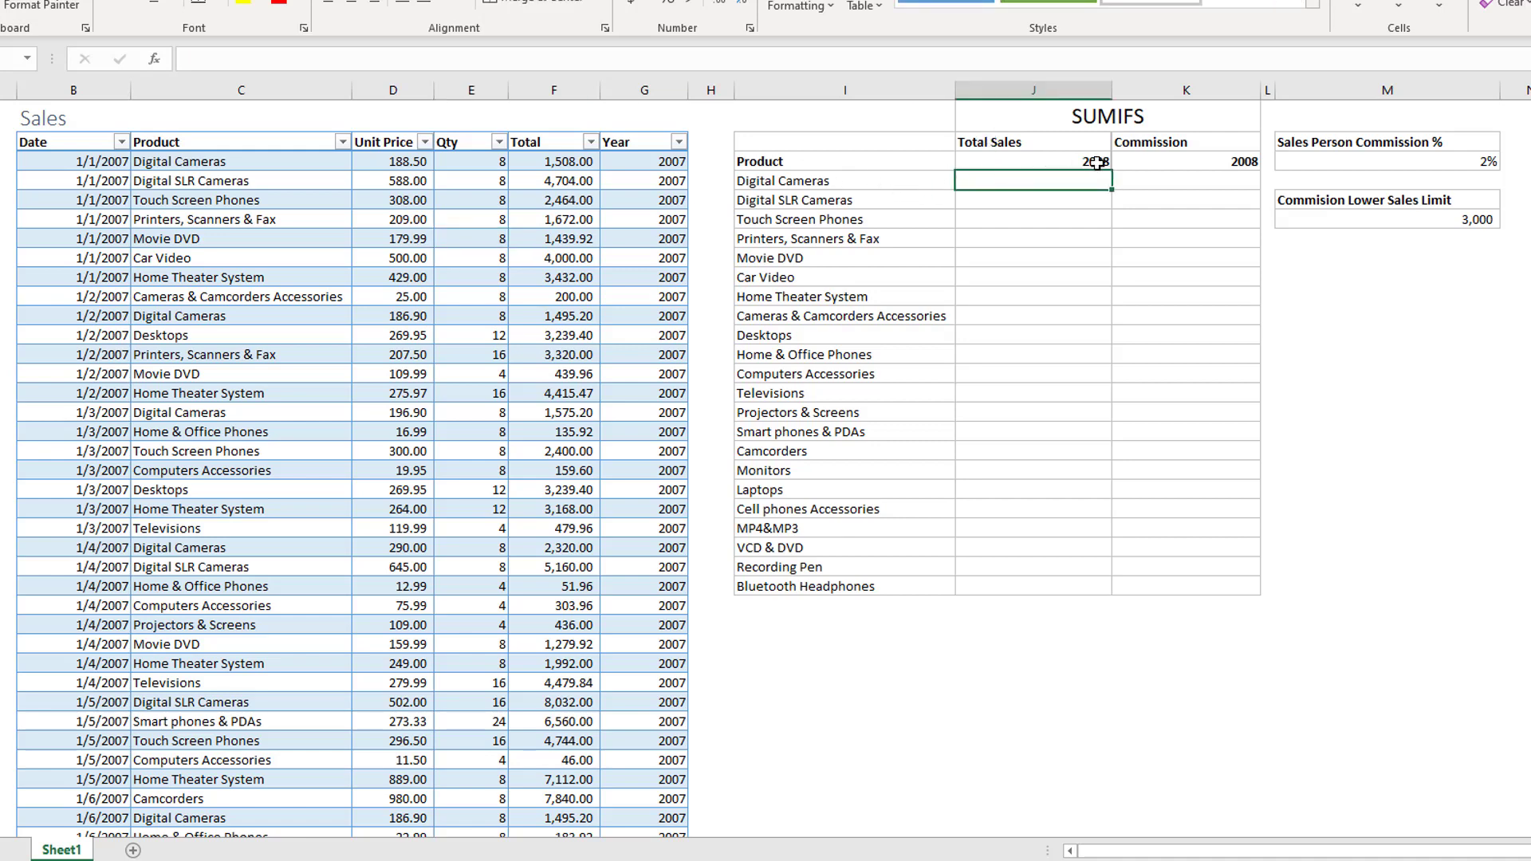
{"action": "left_click", "coordinate": [1138, 181]}
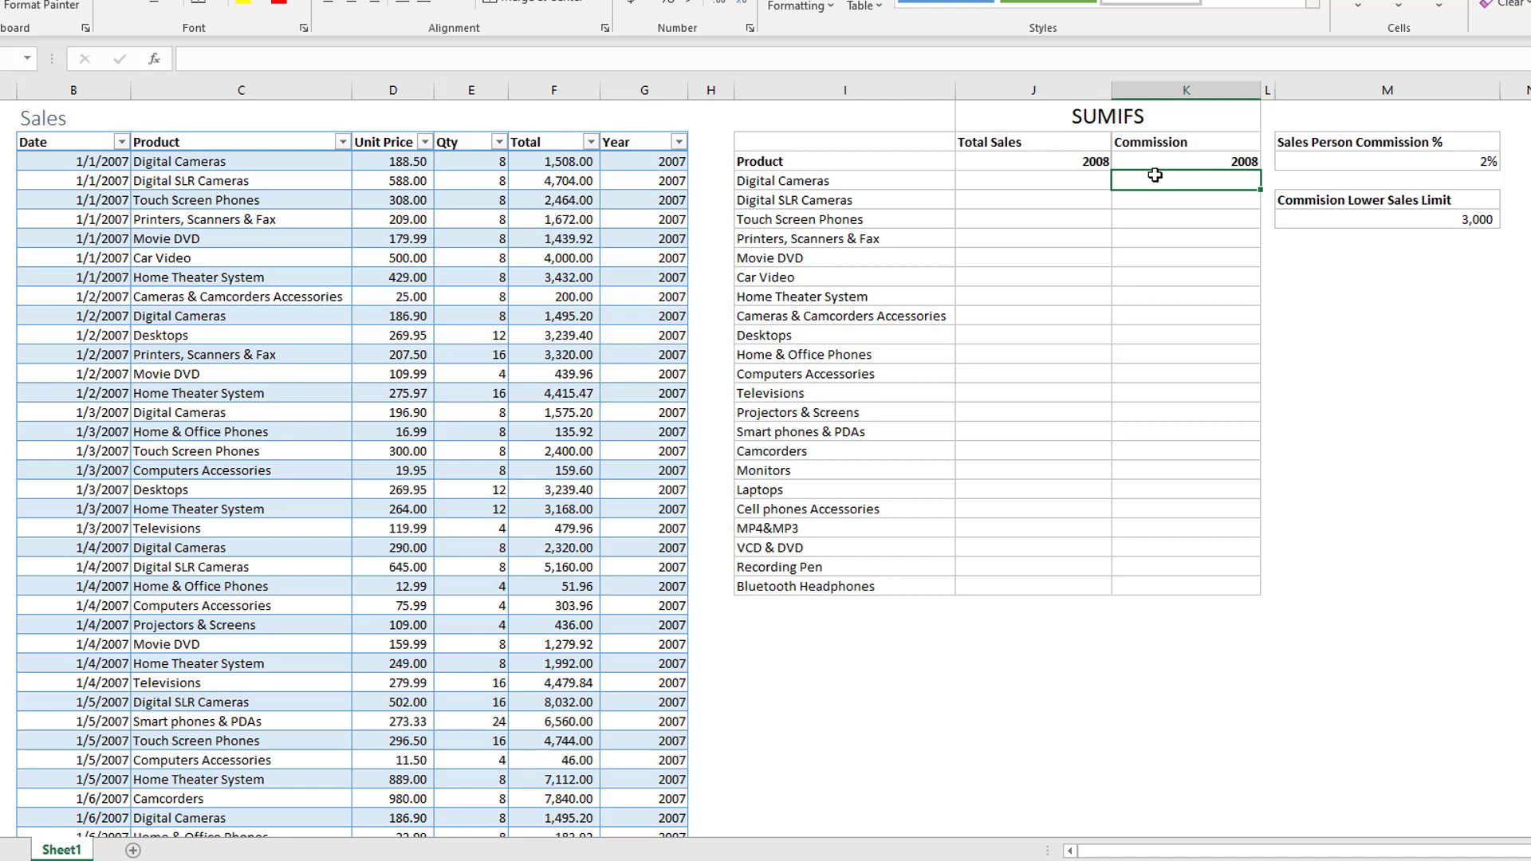
{"action": "left_click", "coordinate": [1309, 162]}
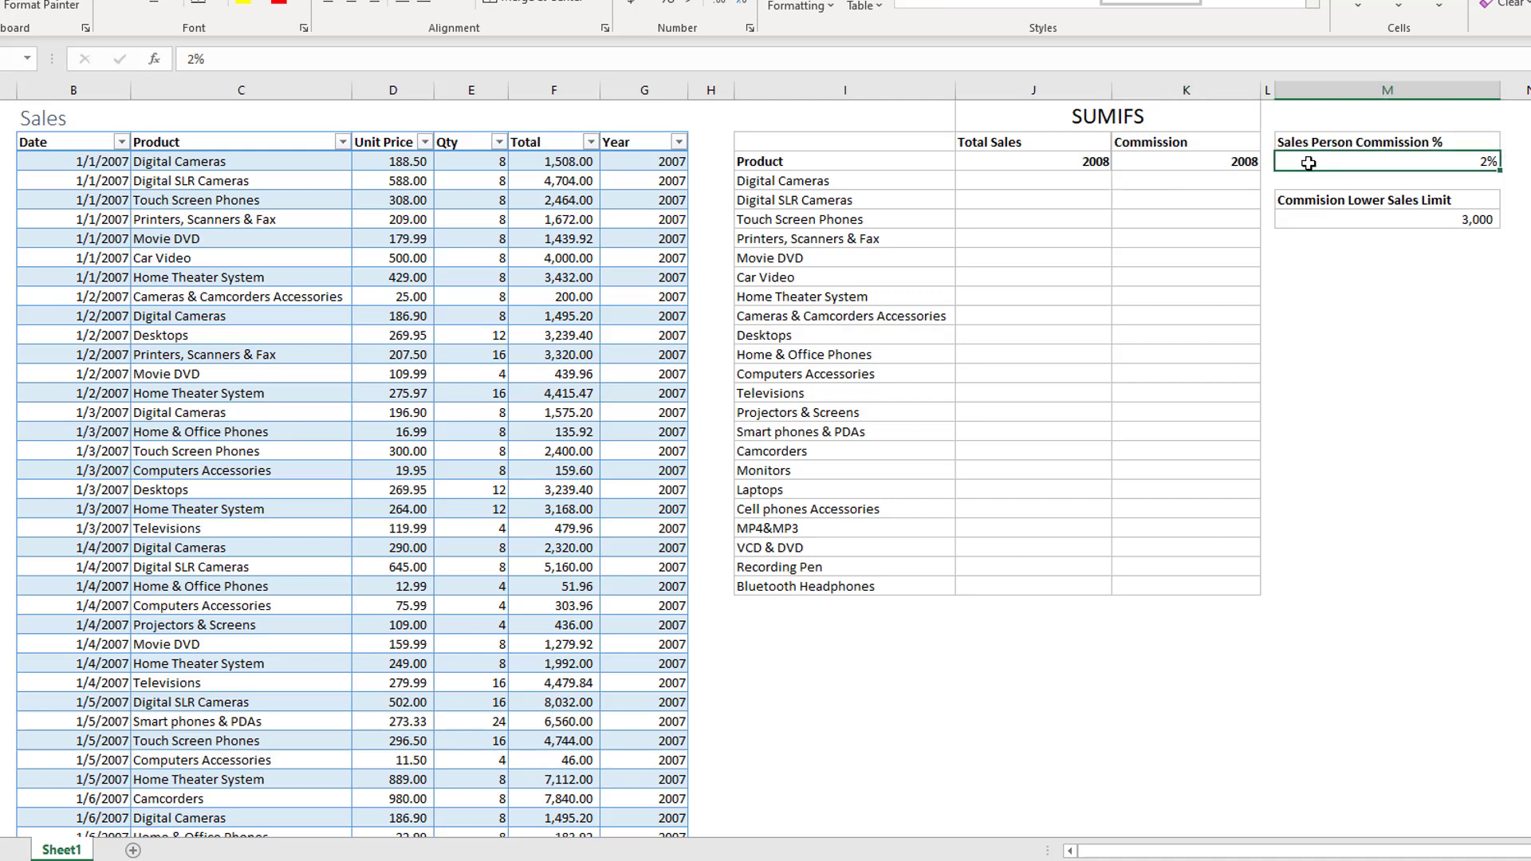
{"action": "left_click", "coordinate": [1384, 224]}
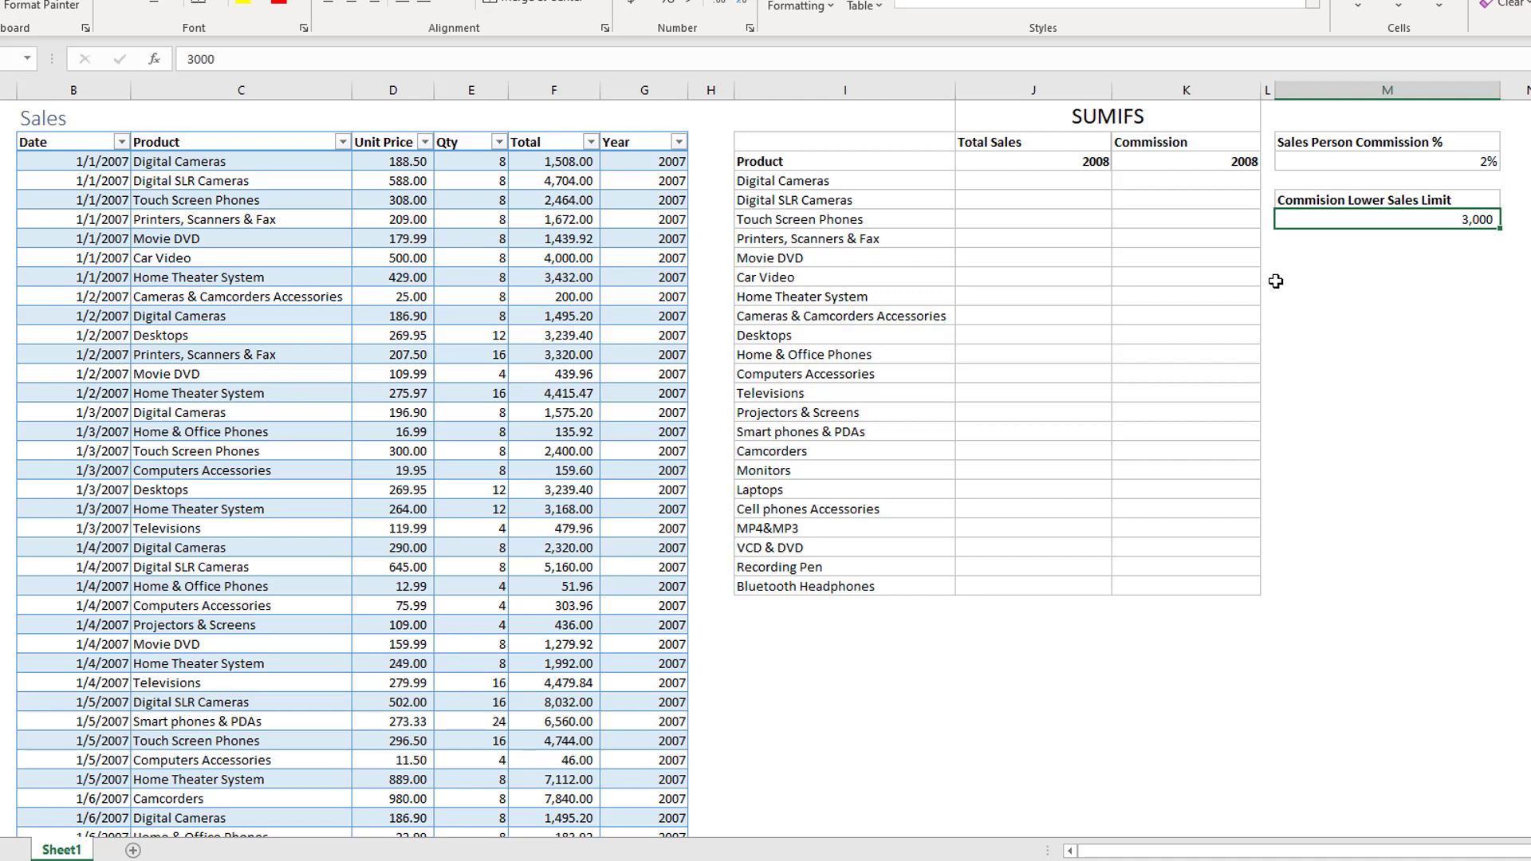
{"action": "left_click", "coordinate": [1043, 182]}
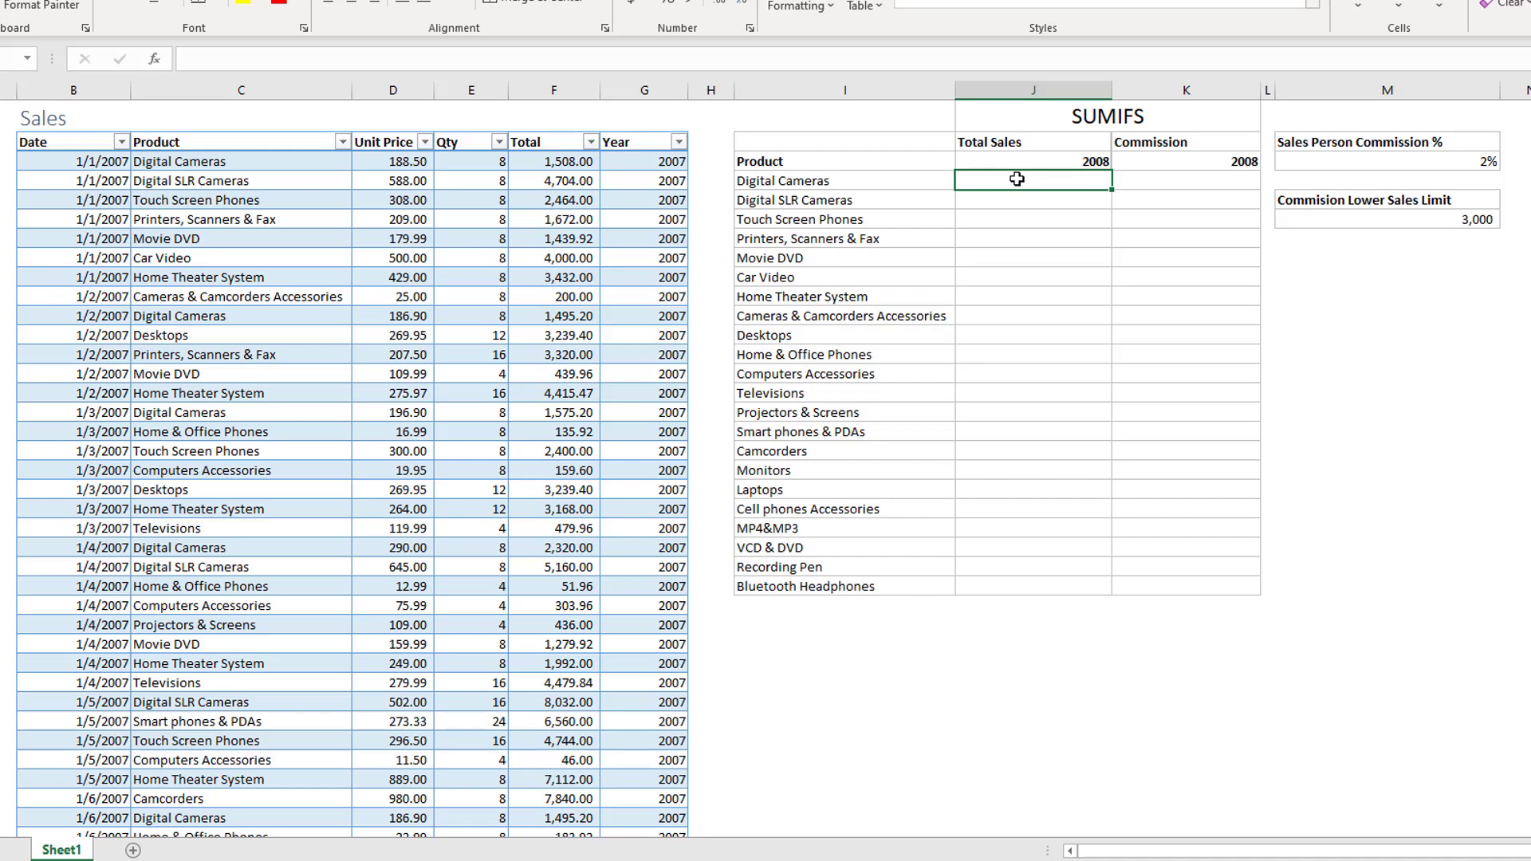
{"action": "left_click", "coordinate": [578, 238]}
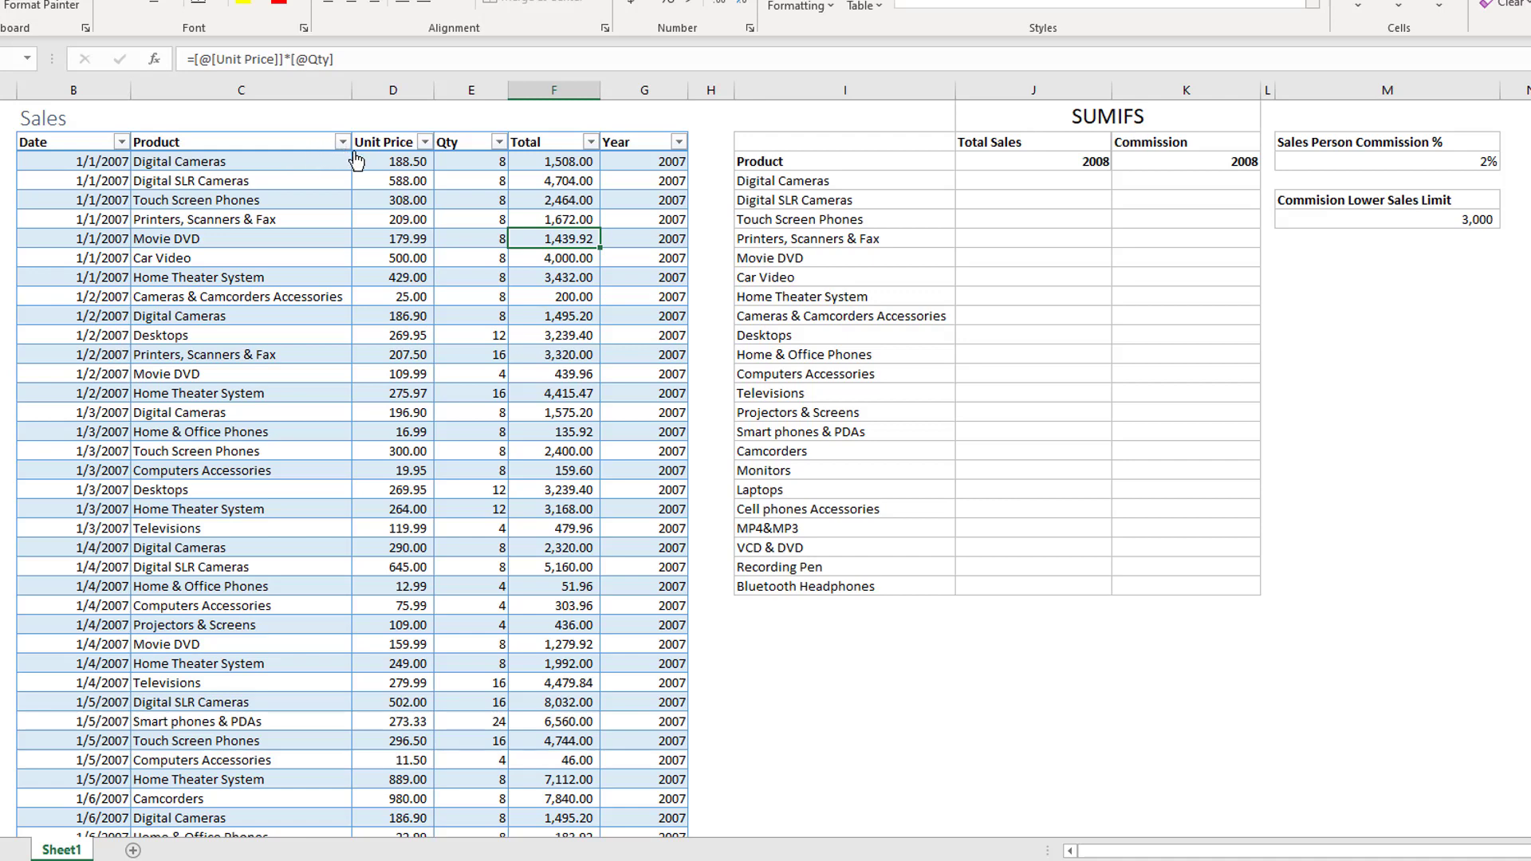
{"action": "left_click", "coordinate": [1010, 182]}
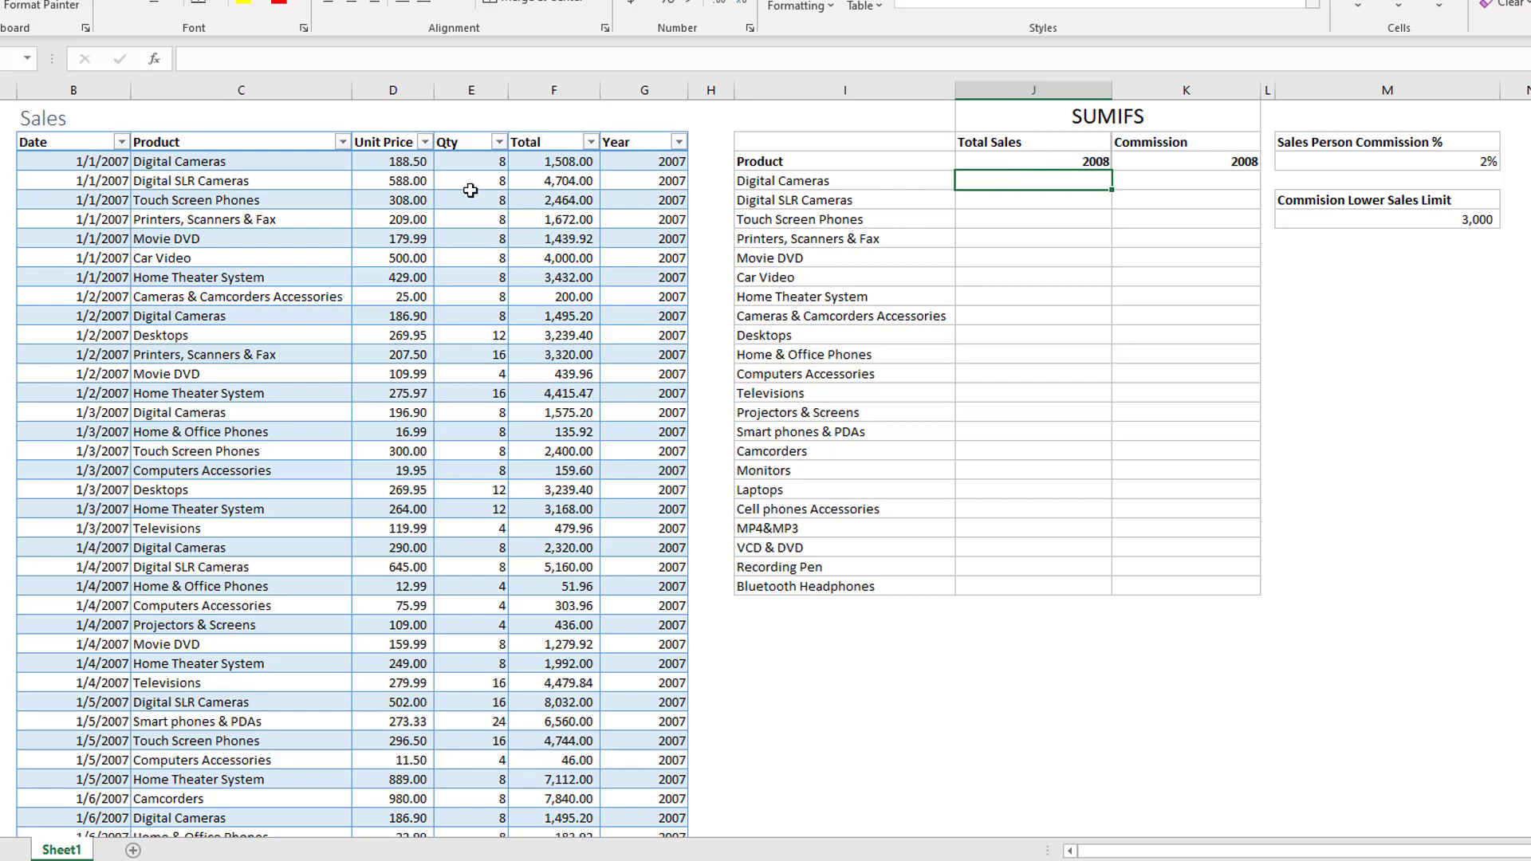
Step: Filter the Sales table's Product column to show only Digital Cameras
{"action": "left_click", "coordinate": [391, 182]}
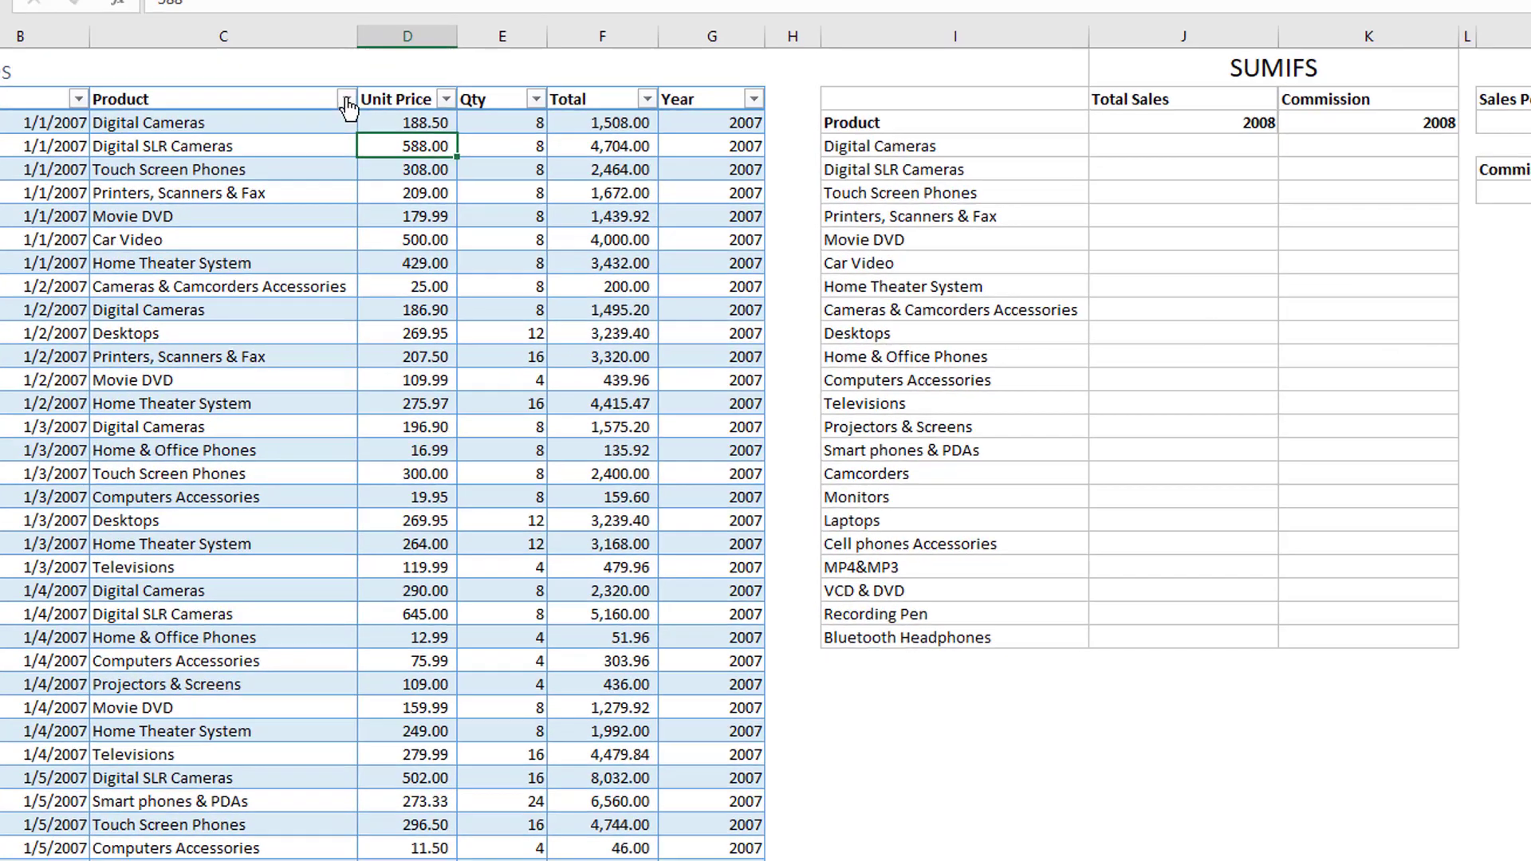
{"action": "left_click", "coordinate": [347, 99]}
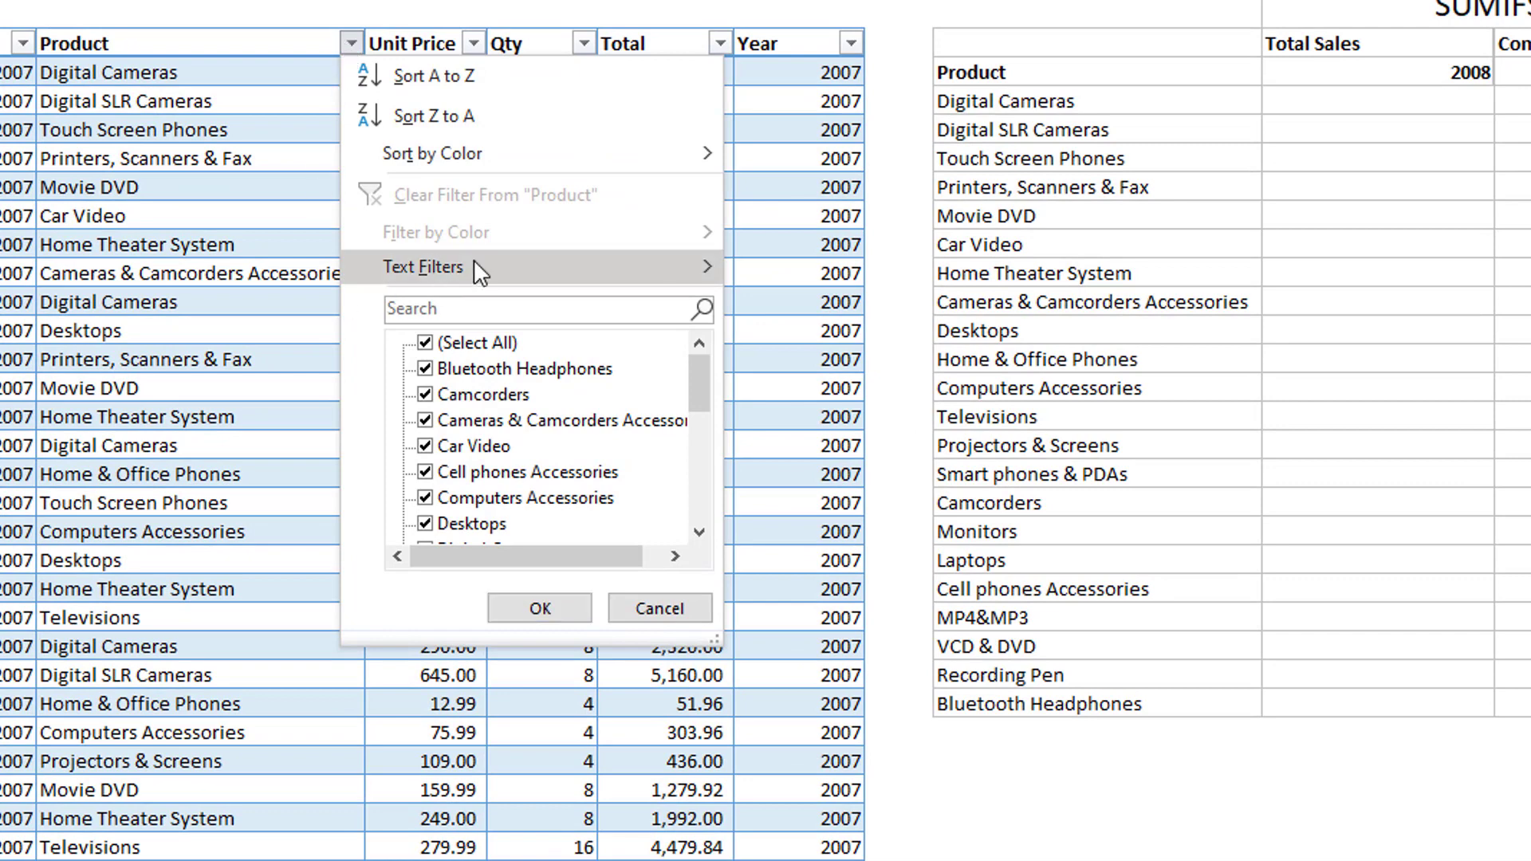
{"action": "left_click", "coordinate": [437, 341]}
{"action": "left_click_drag", "start_coordinate": [698, 383], "coordinate": [687, 423]}
{"action": "left_click", "coordinate": [425, 394]}
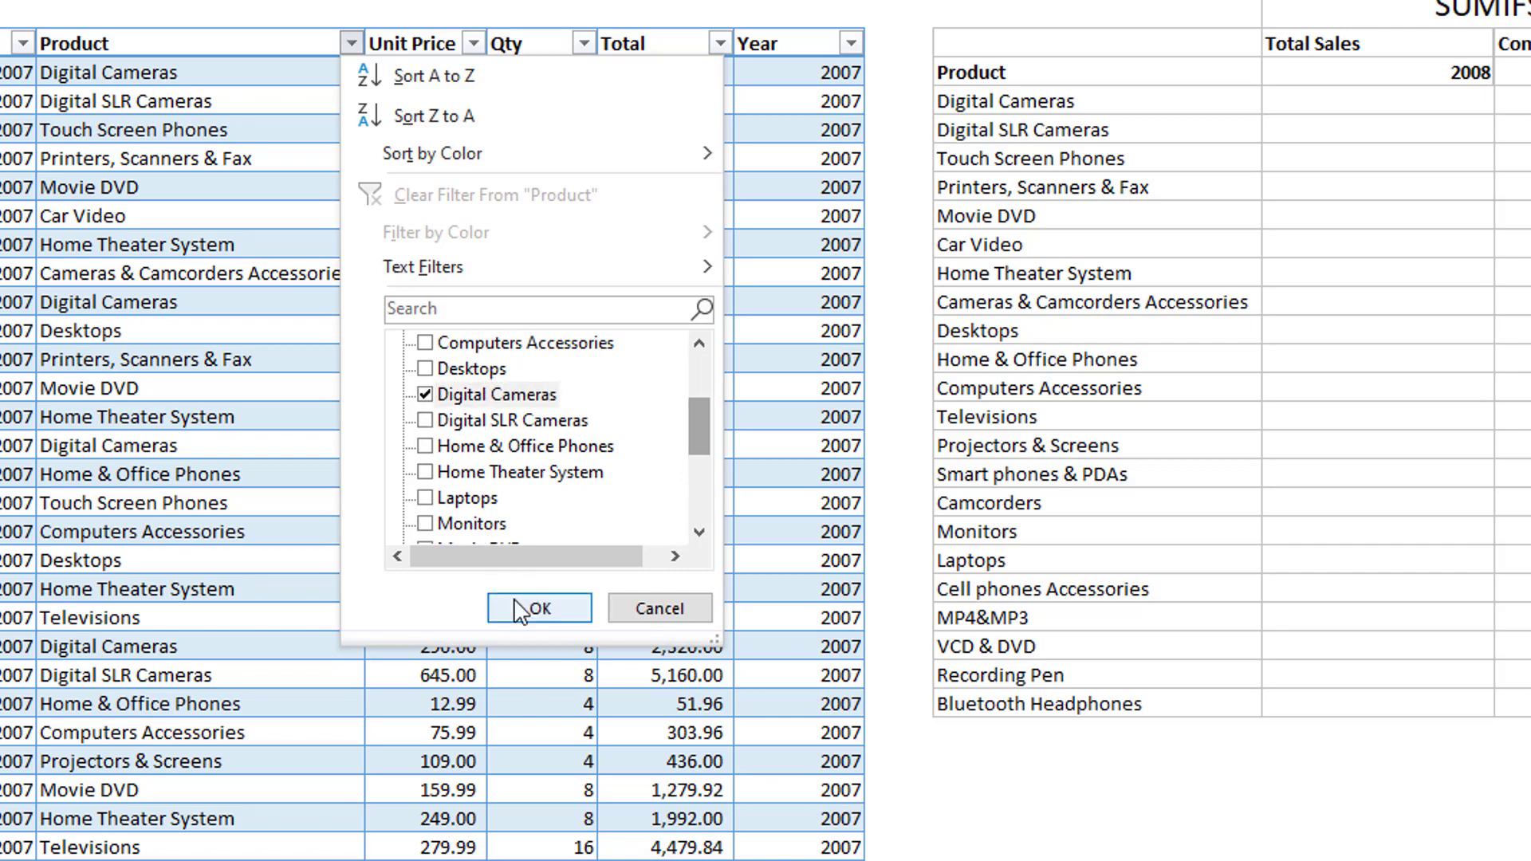
{"action": "left_click", "coordinate": [534, 608]}
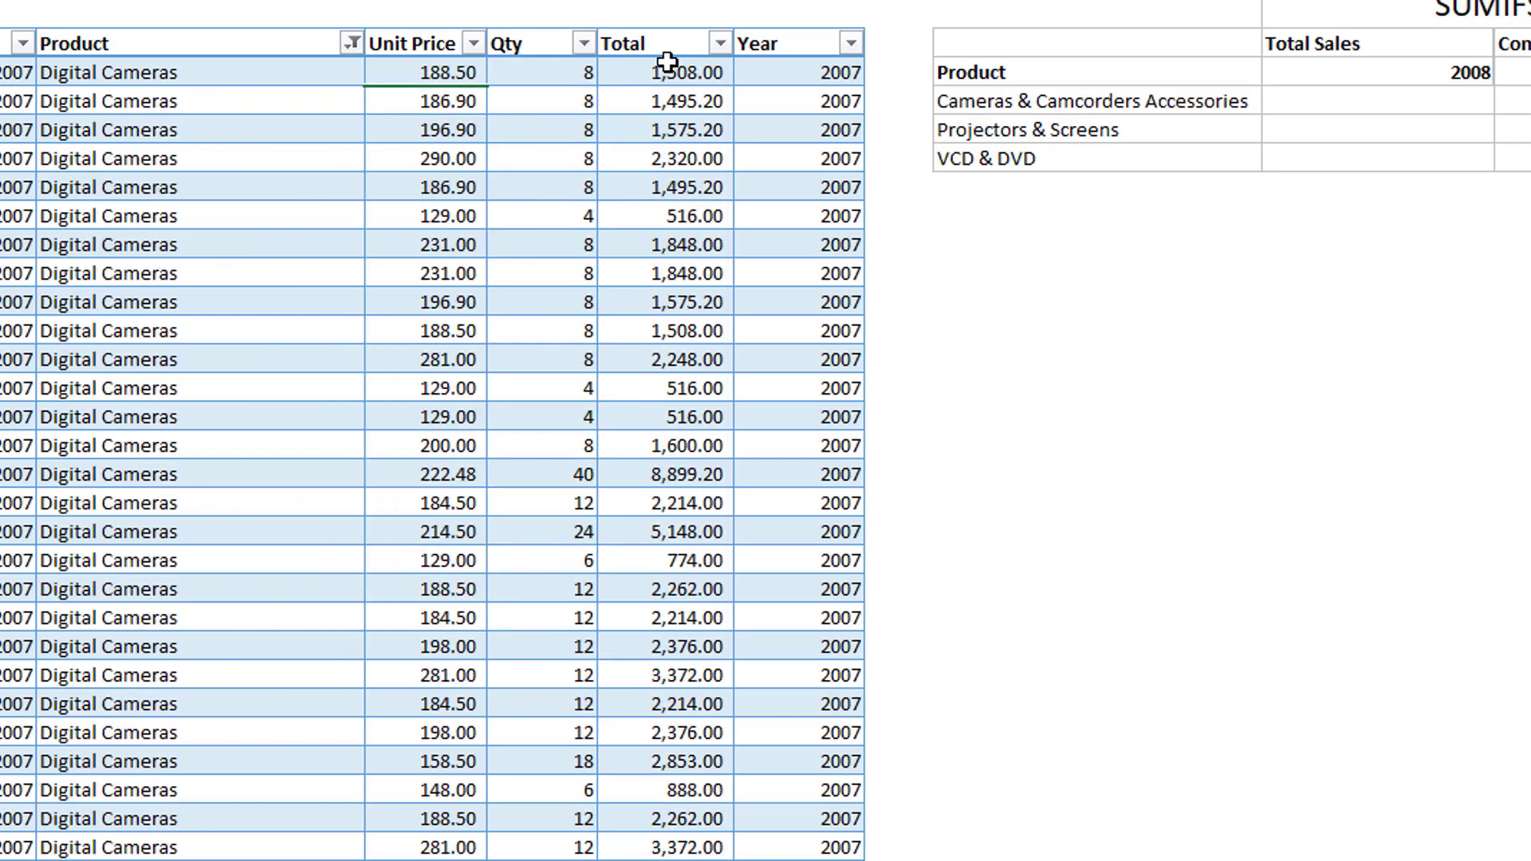
Step: Filter the Sales table's Year column to 2008 and check the Total column's subtotal formula in the total row
{"action": "left_click", "coordinate": [849, 46]}
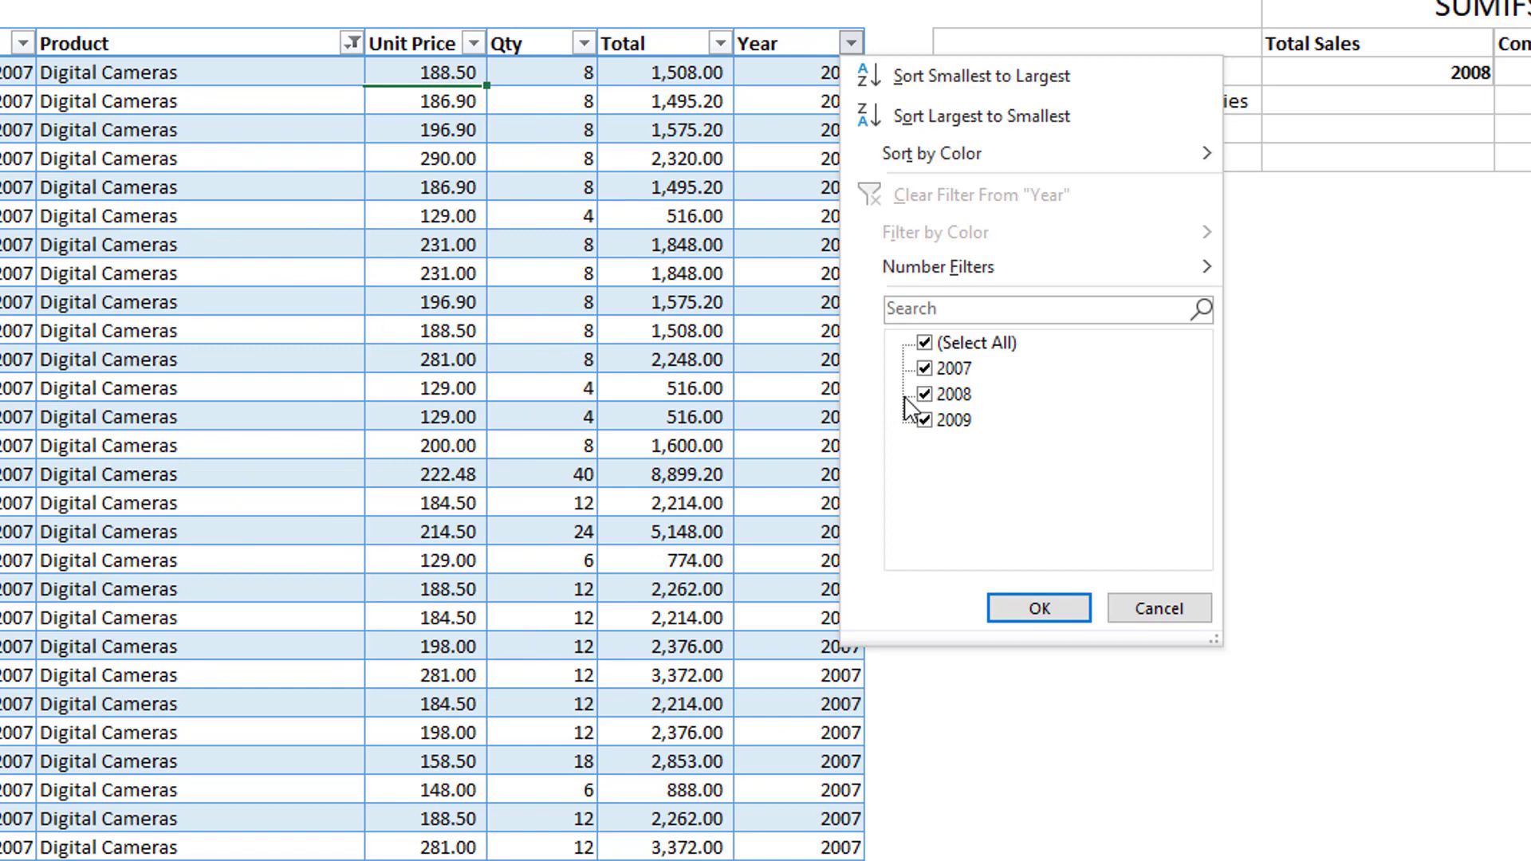
{"action": "left_click", "coordinate": [925, 343]}
{"action": "left_click", "coordinate": [925, 394]}
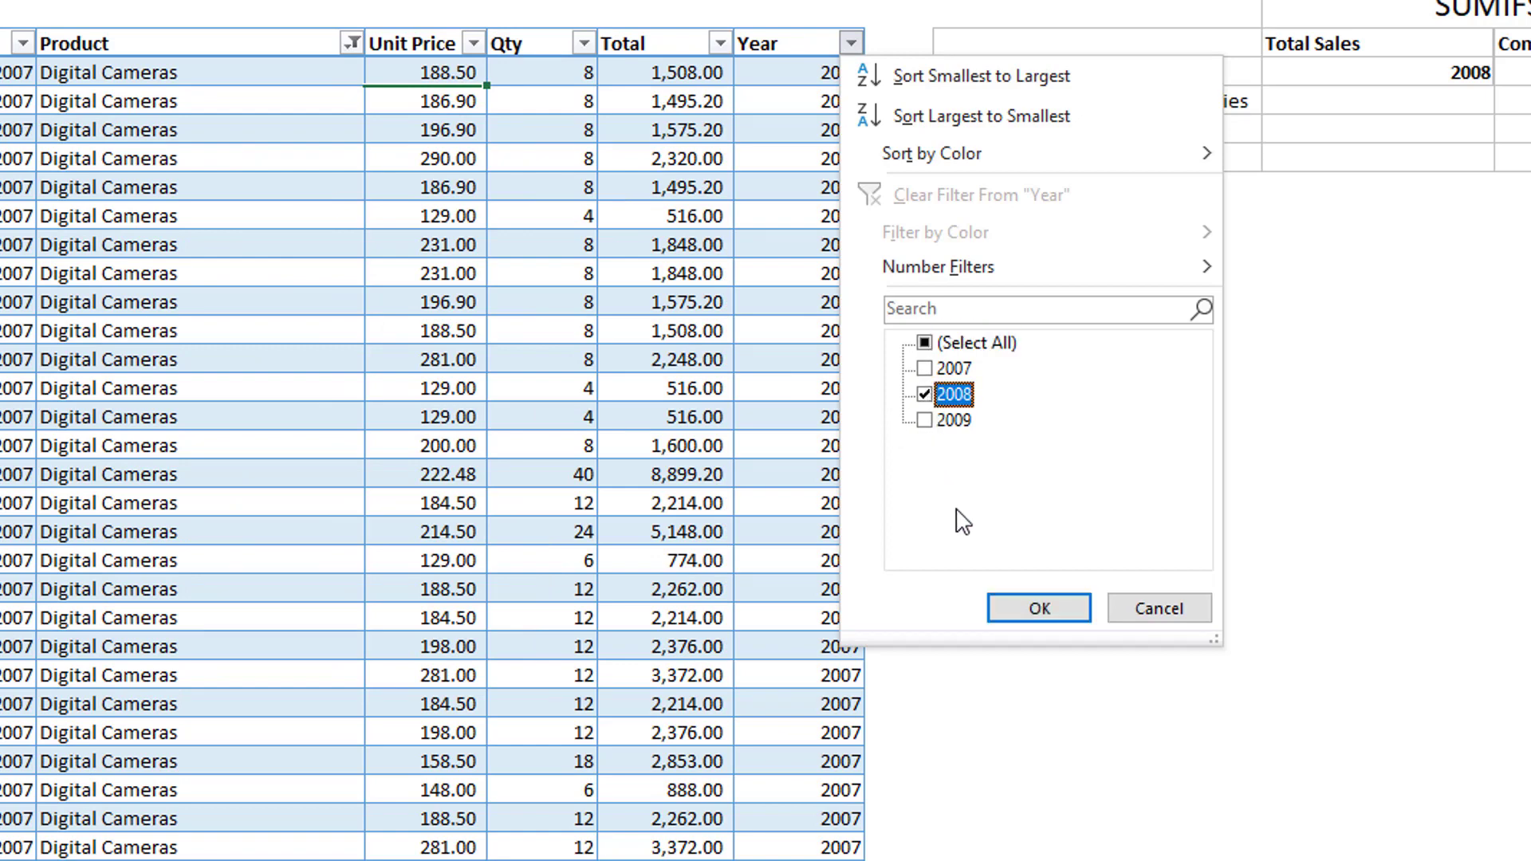
{"action": "left_click", "coordinate": [1037, 608]}
{"action": "left_click", "coordinate": [204, 335]}
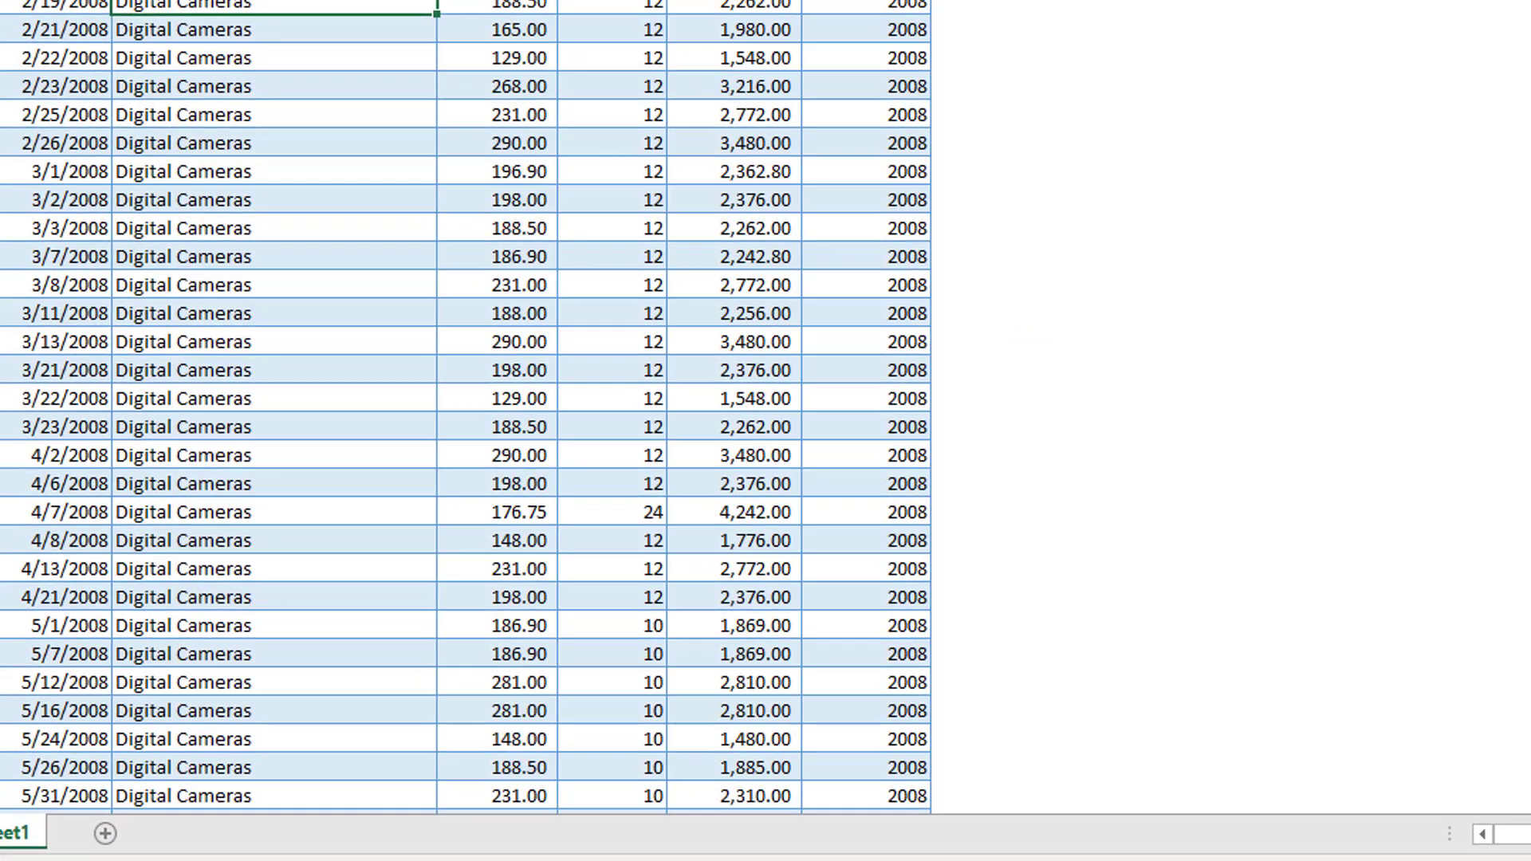
{"action": "scroll", "coordinate": [465, 398], "scroll_direction": "down", "scroll_amount": 20}
{"action": "scroll", "coordinate": [718, 718], "scroll_direction": "down", "scroll_amount": 1}
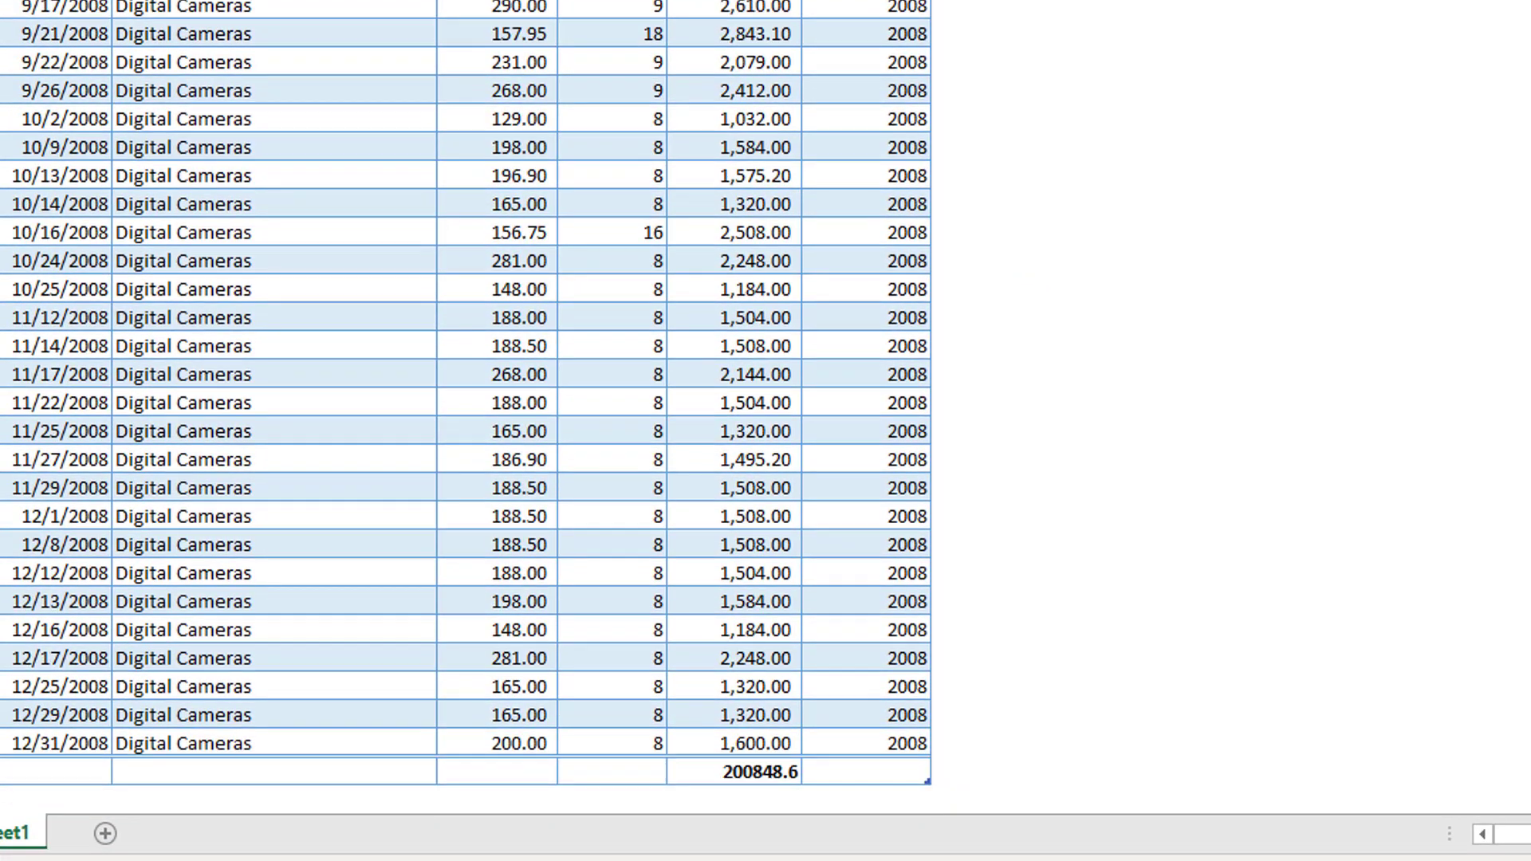
{"action": "left_click", "coordinate": [717, 718]}
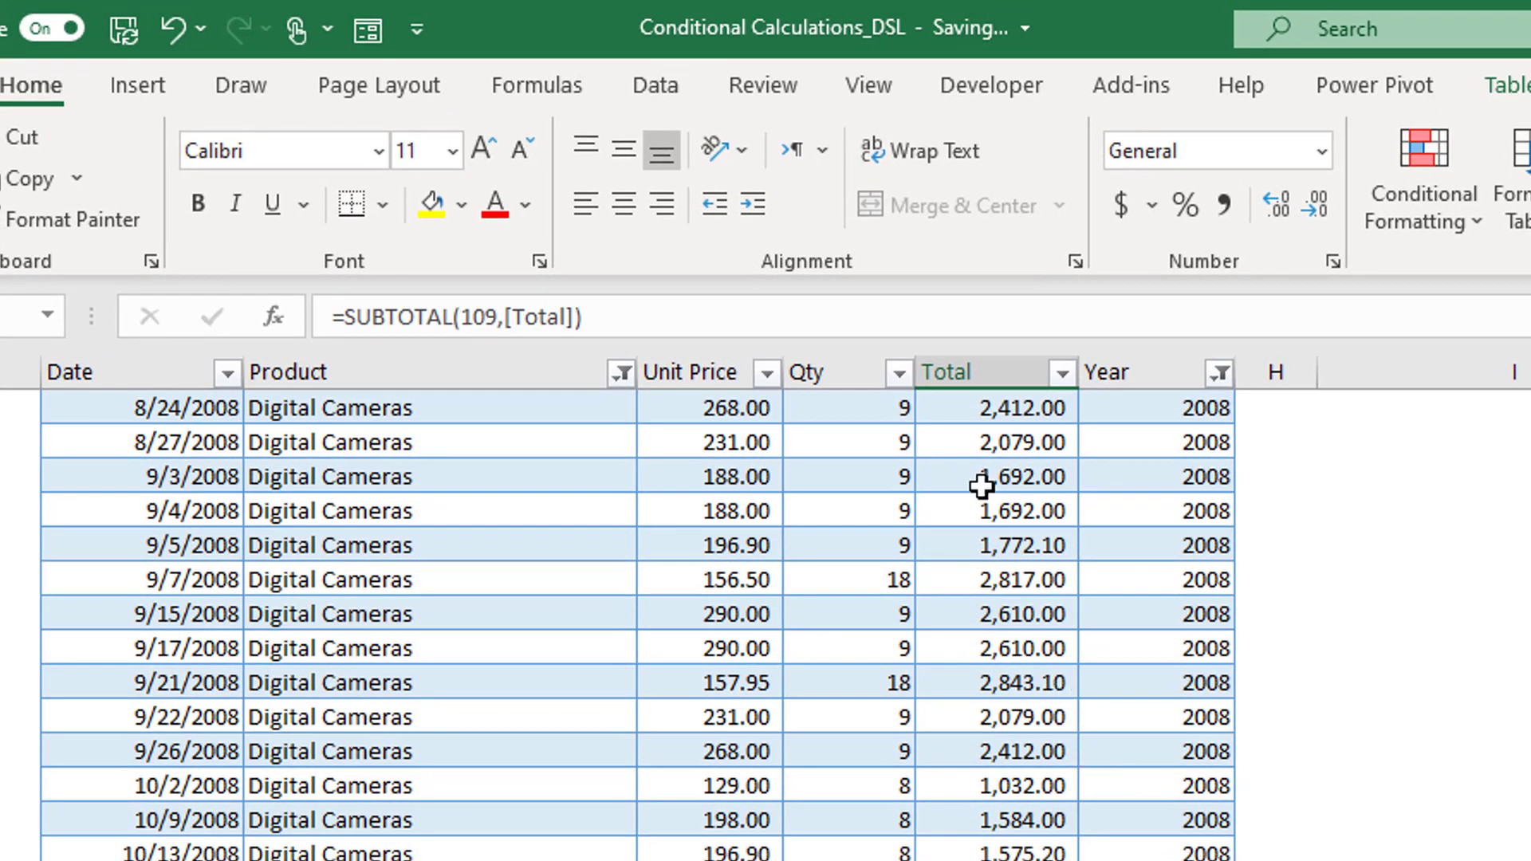
Step: Clear the filters from the Sales table's Product and Year columns
{"action": "scroll", "coordinate": [977, 542], "scroll_direction": "up", "scroll_amount": 20}
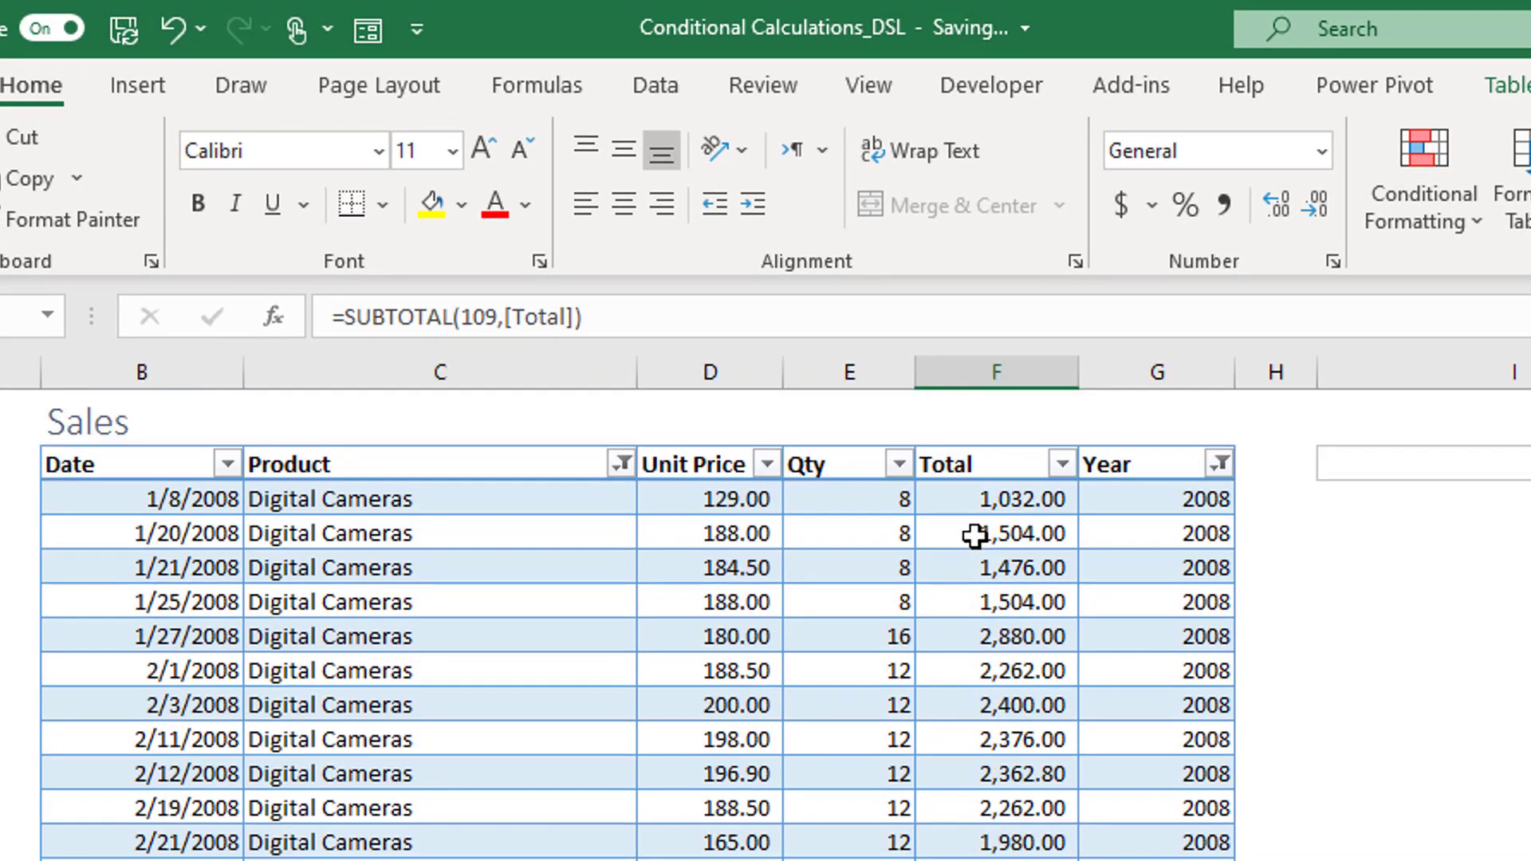
{"action": "left_click", "coordinate": [621, 464]}
{"action": "left_click", "coordinate": [638, 648]}
{"action": "left_click", "coordinate": [1220, 464]}
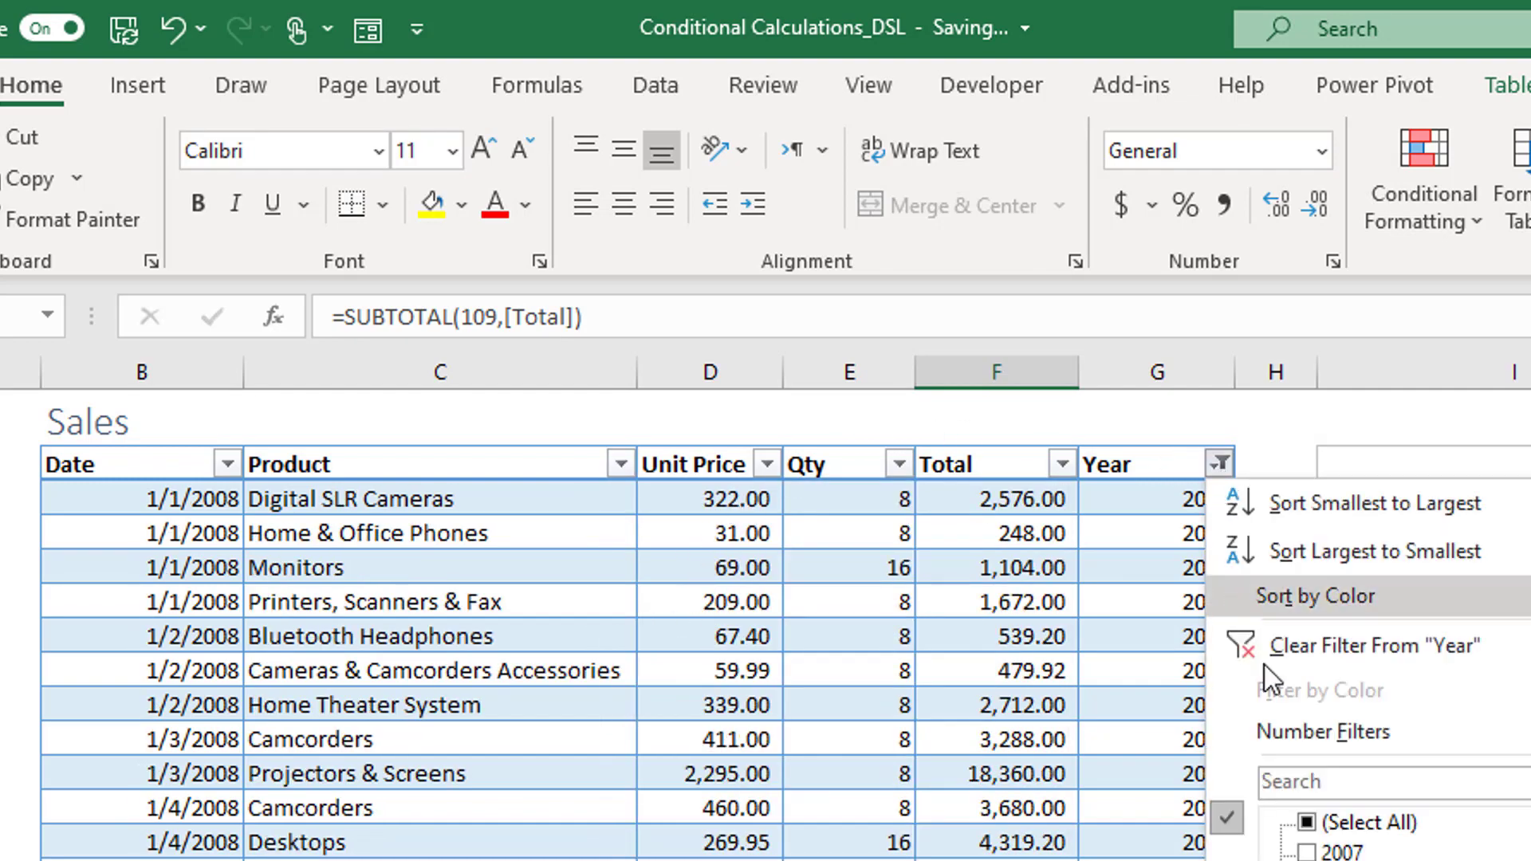
{"action": "left_click", "coordinate": [1359, 647]}
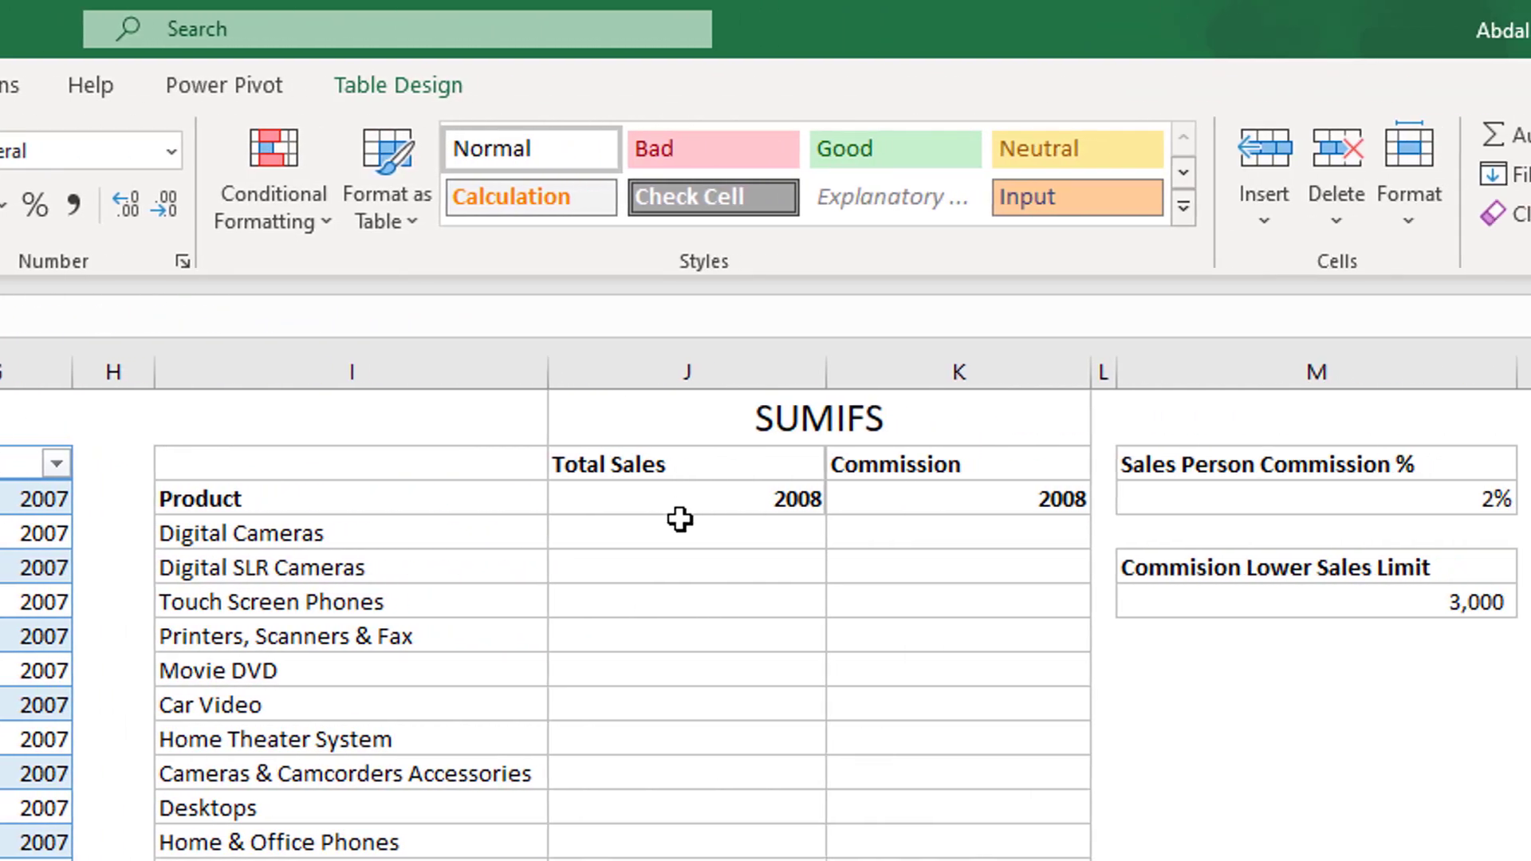
Step: Start a SUMIFS formula in the Digital Cameras Total Sales cell J4 with Sales[Total] as the sum range
{"action": "left_click", "coordinate": [680, 520]}
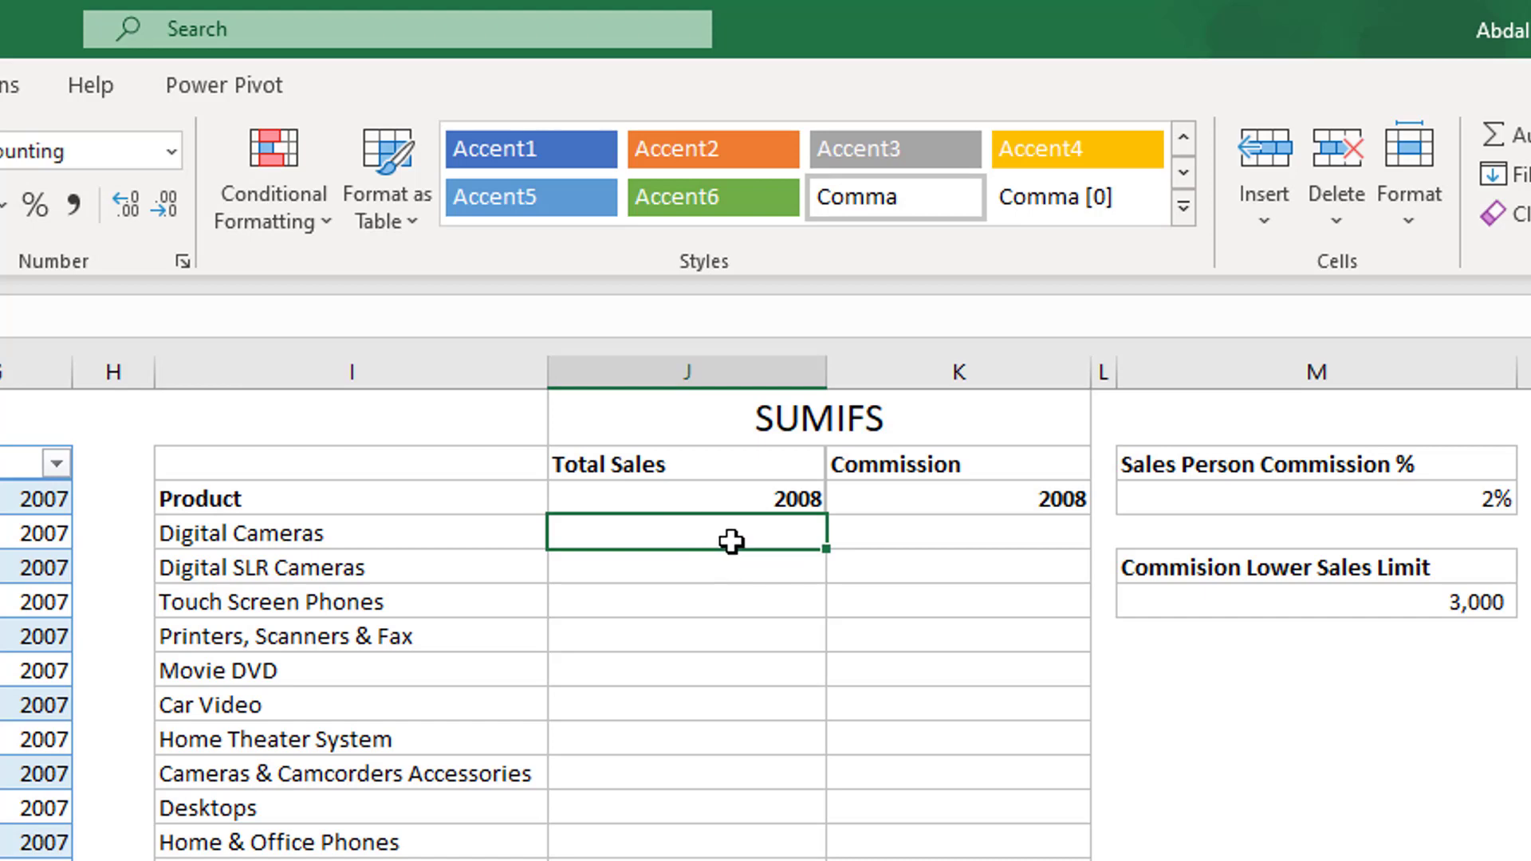
{"action": "type", "text": "="}
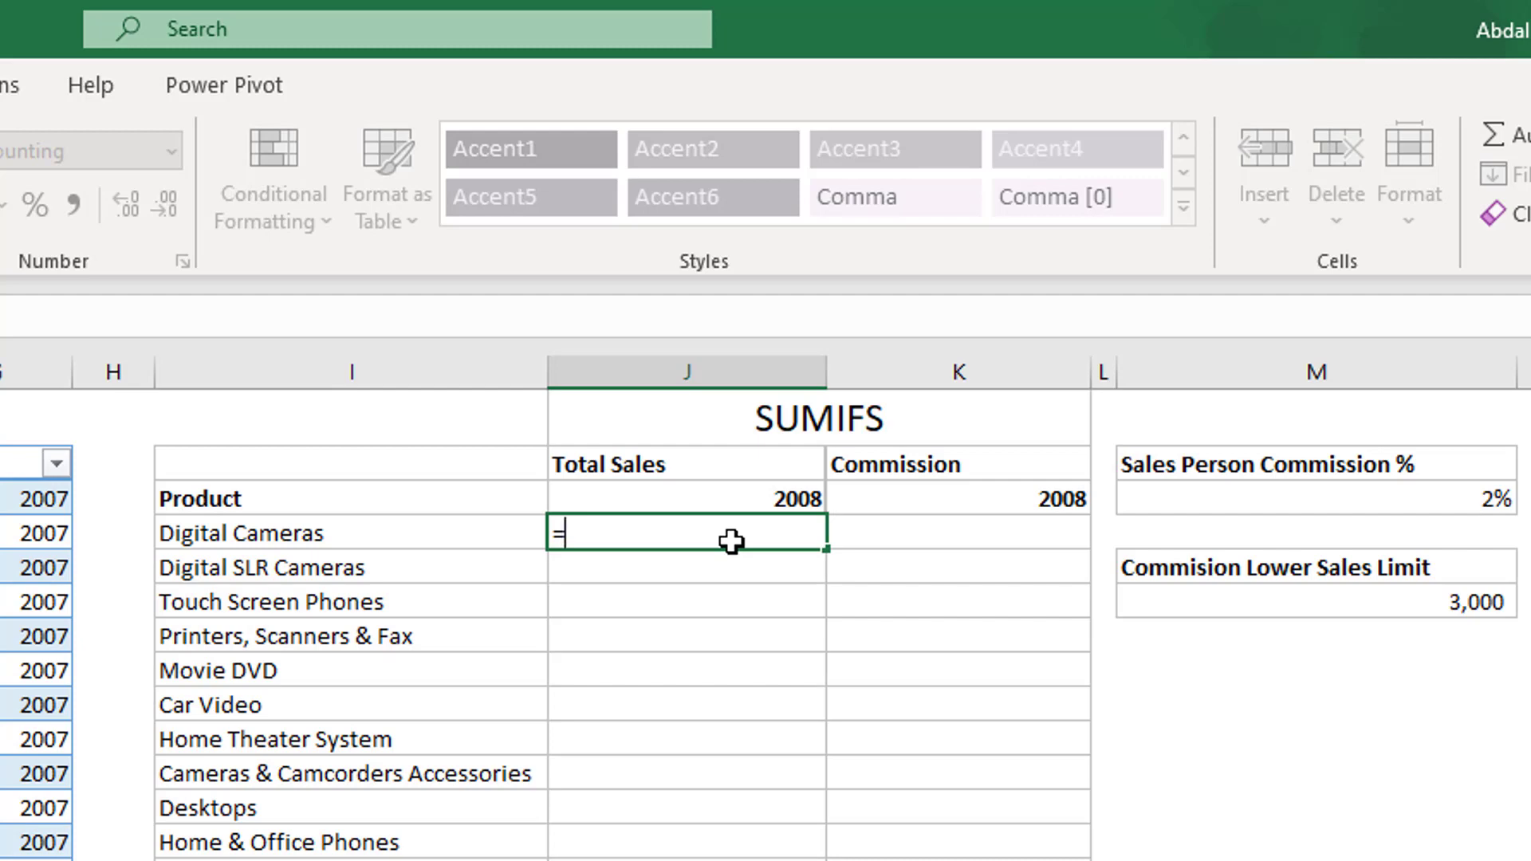
{"action": "type", "text": "sum"}
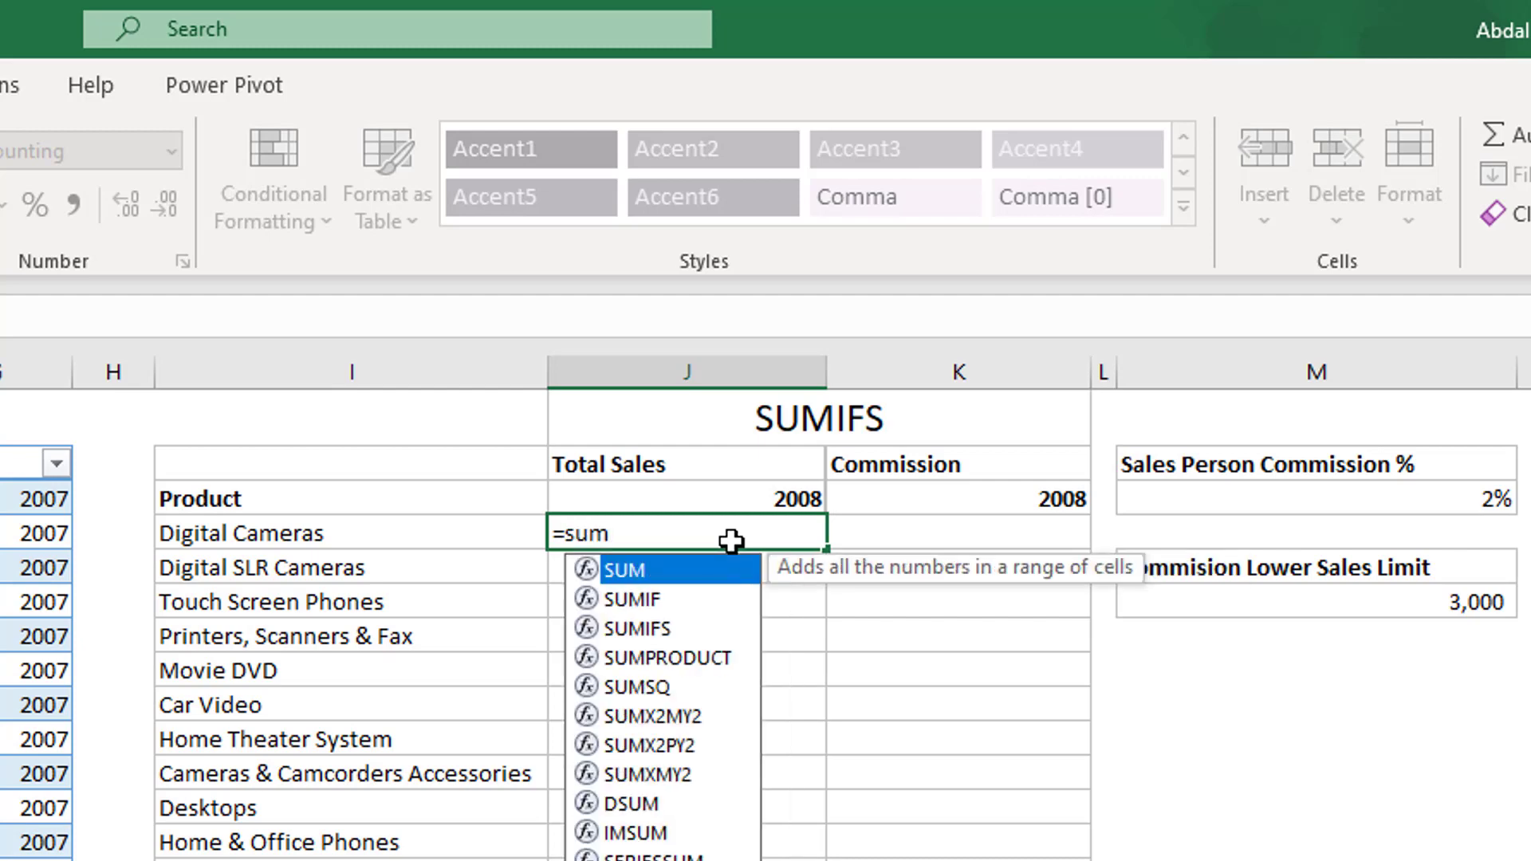
{"action": "type", "text": "if"}
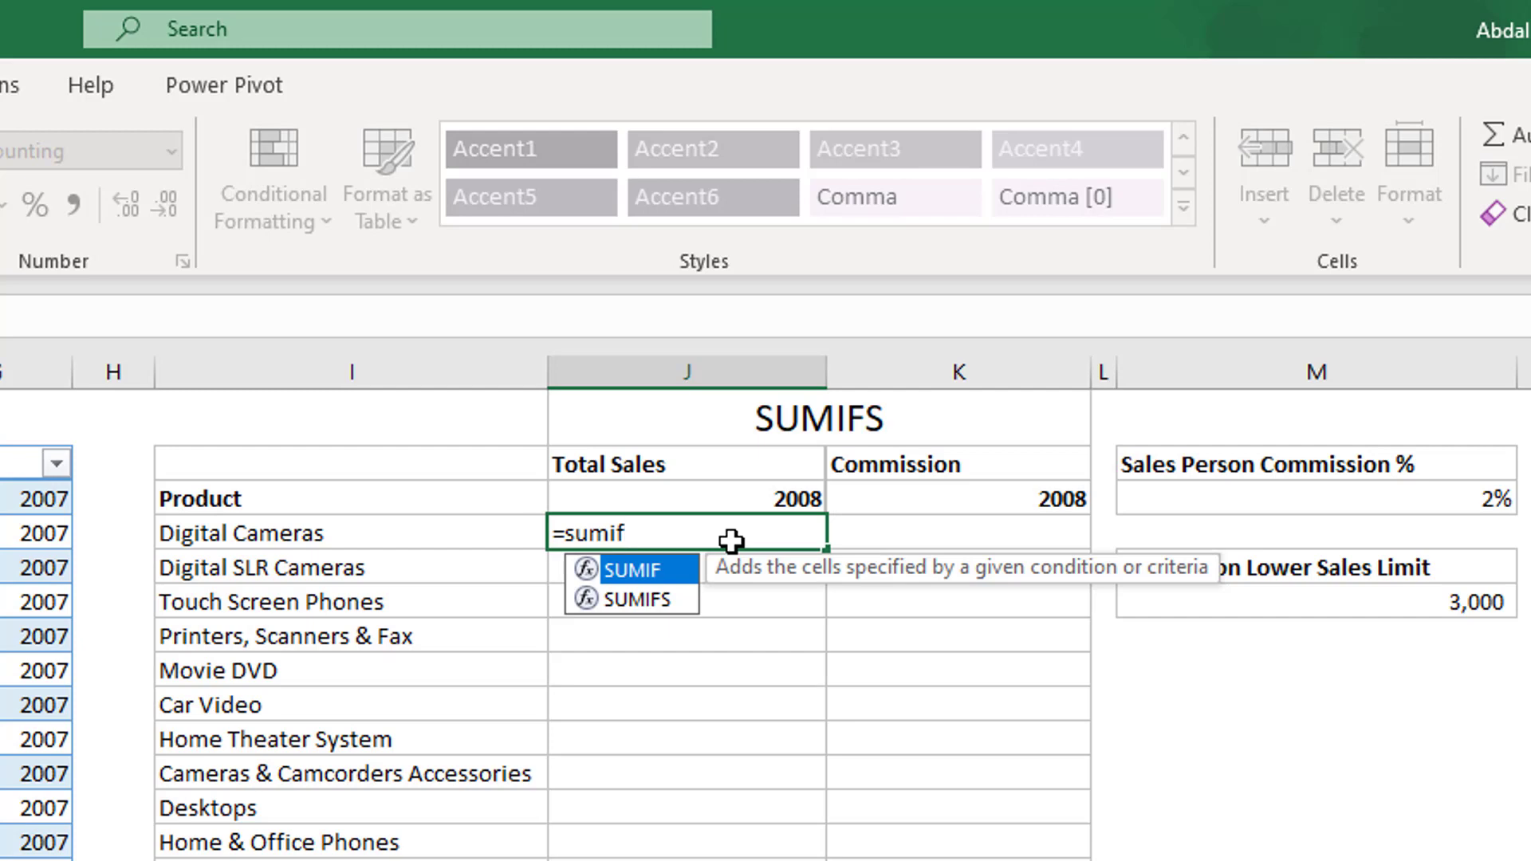
{"action": "key", "text": "Down"}
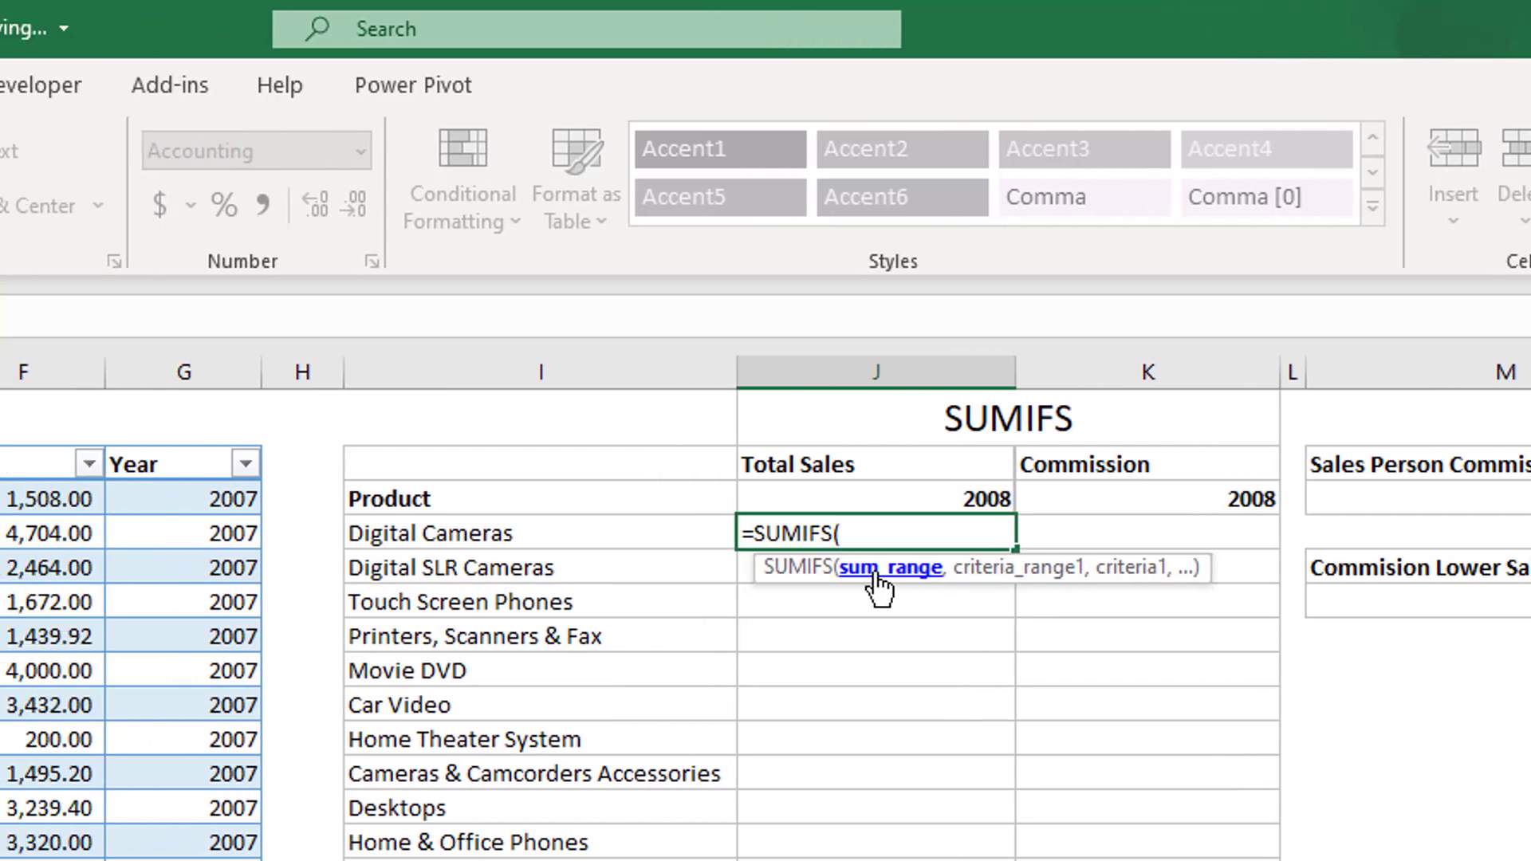
{"action": "left_click", "coordinate": [265, 444]}
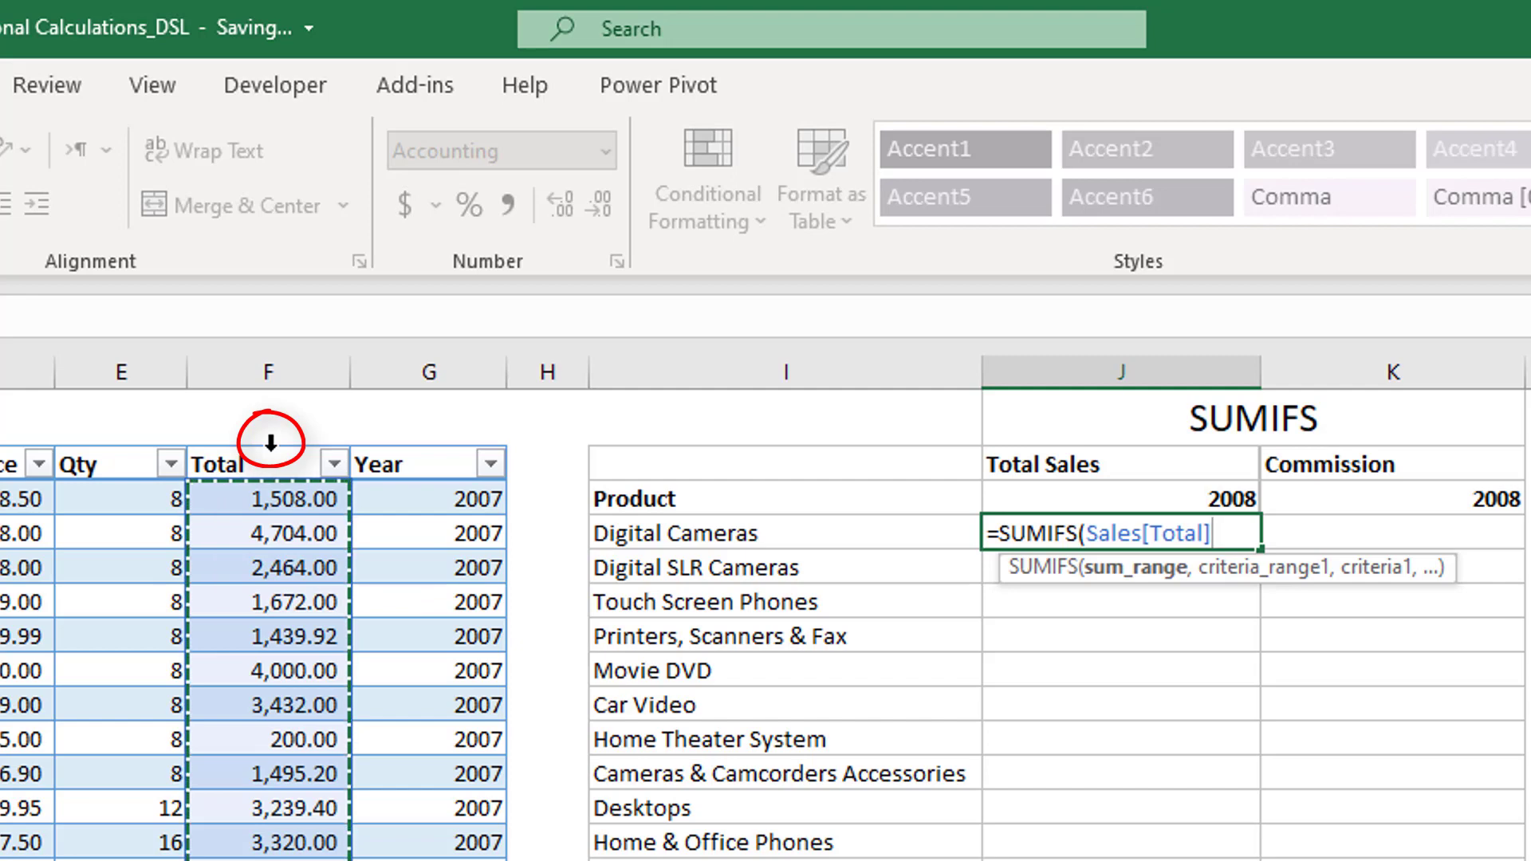
{"action": "type", "text": ","}
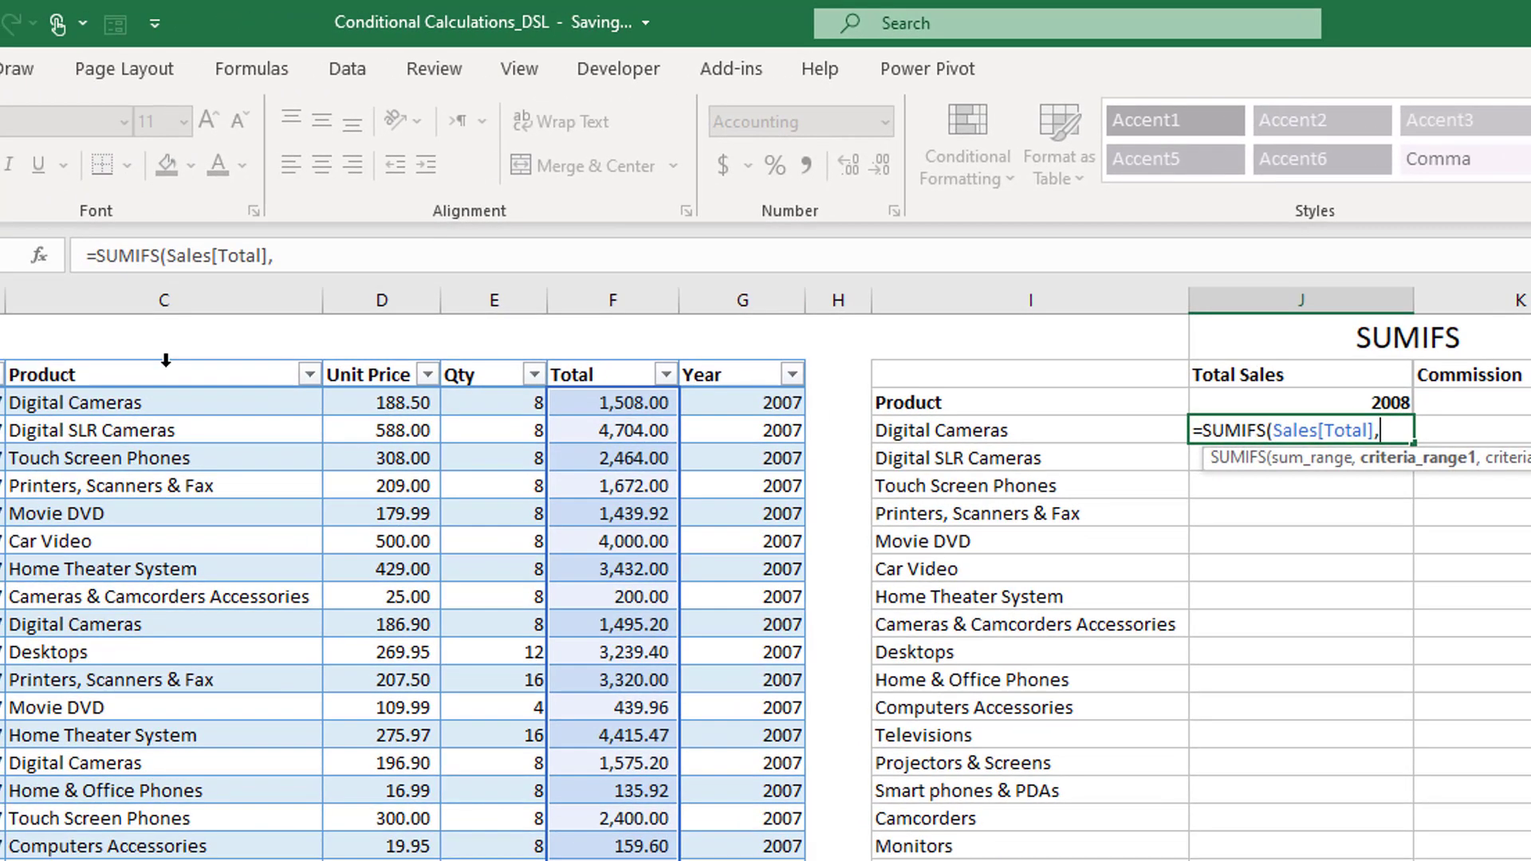
Step: Add the first criteria pair to the J4 SUMIFS formula: range Sales[Product] matched to the product name in I4
{"action": "left_click", "coordinate": [165, 359]}
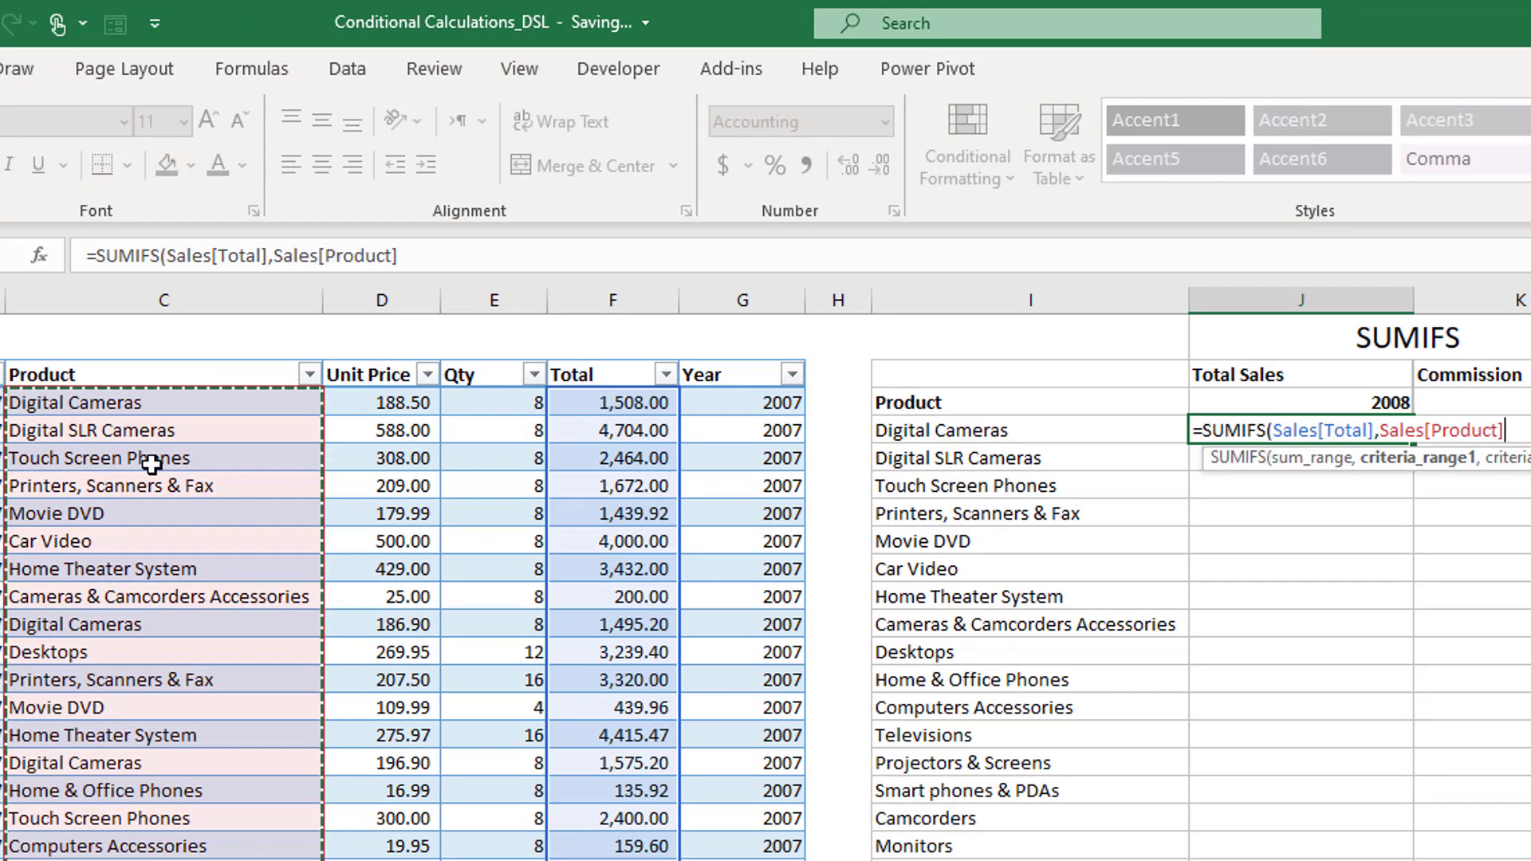
{"action": "type", "text": ","}
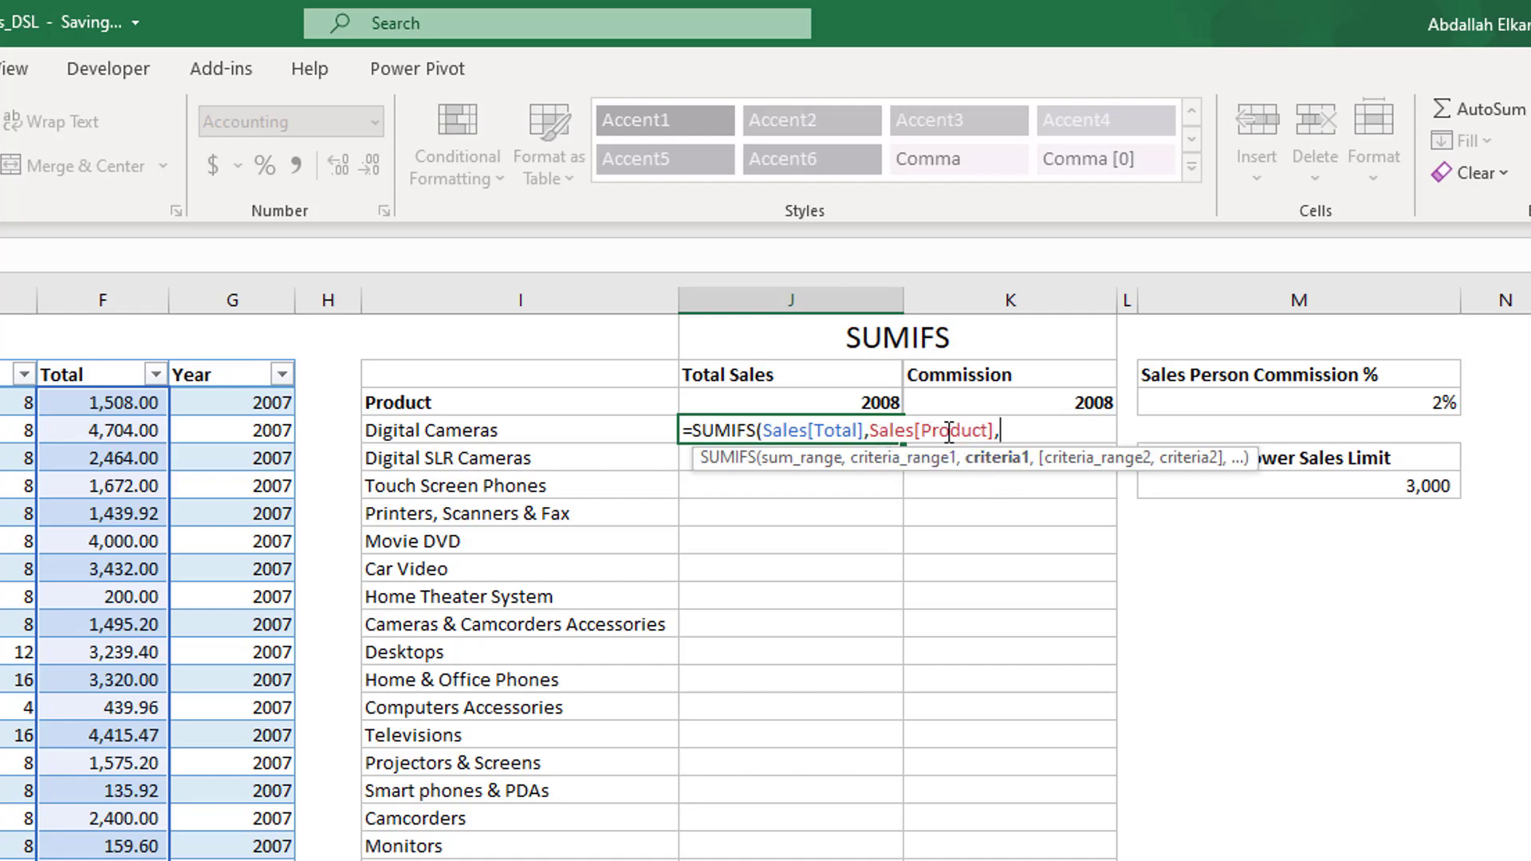
{"action": "left_click", "coordinate": [479, 431]}
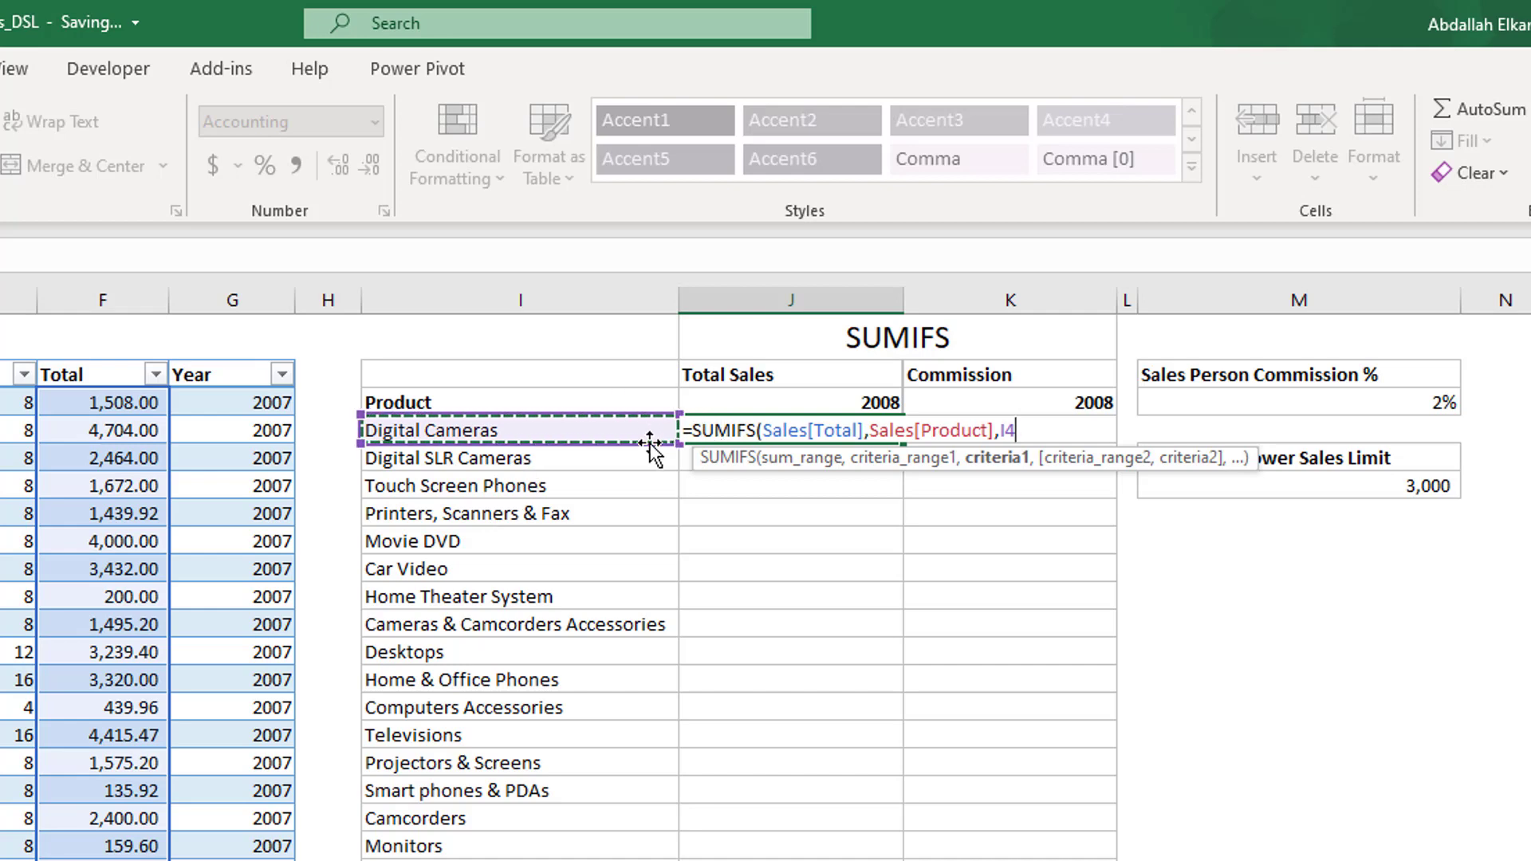
{"action": "type", "text": ","}
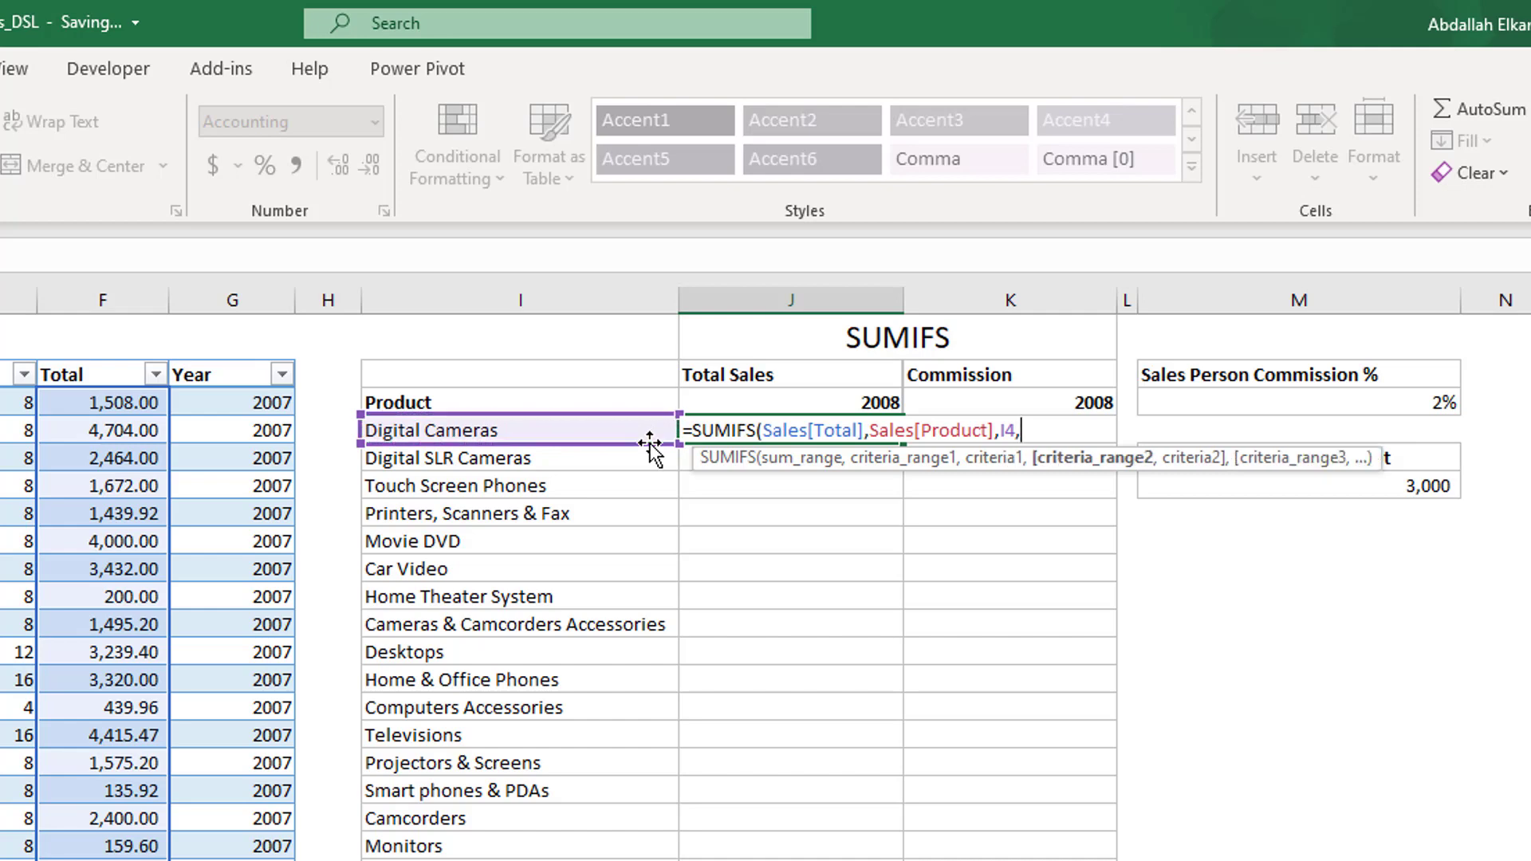
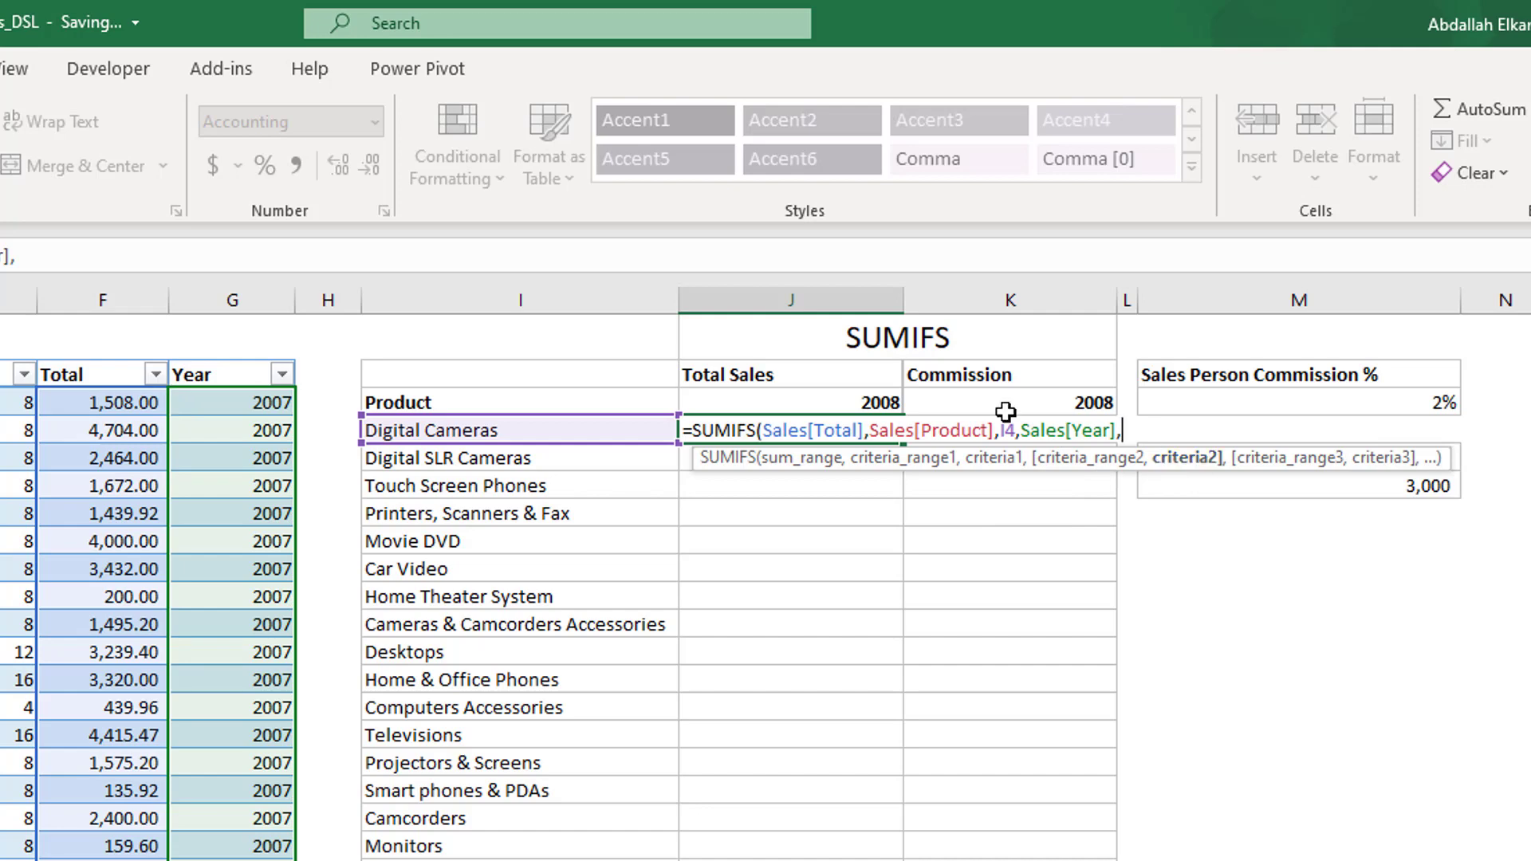
Step: Complete the J4 formula with Sales[Year] matched to the absolute reference $J$3 as the second criteria pair
{"action": "left_click", "coordinate": [751, 394]}
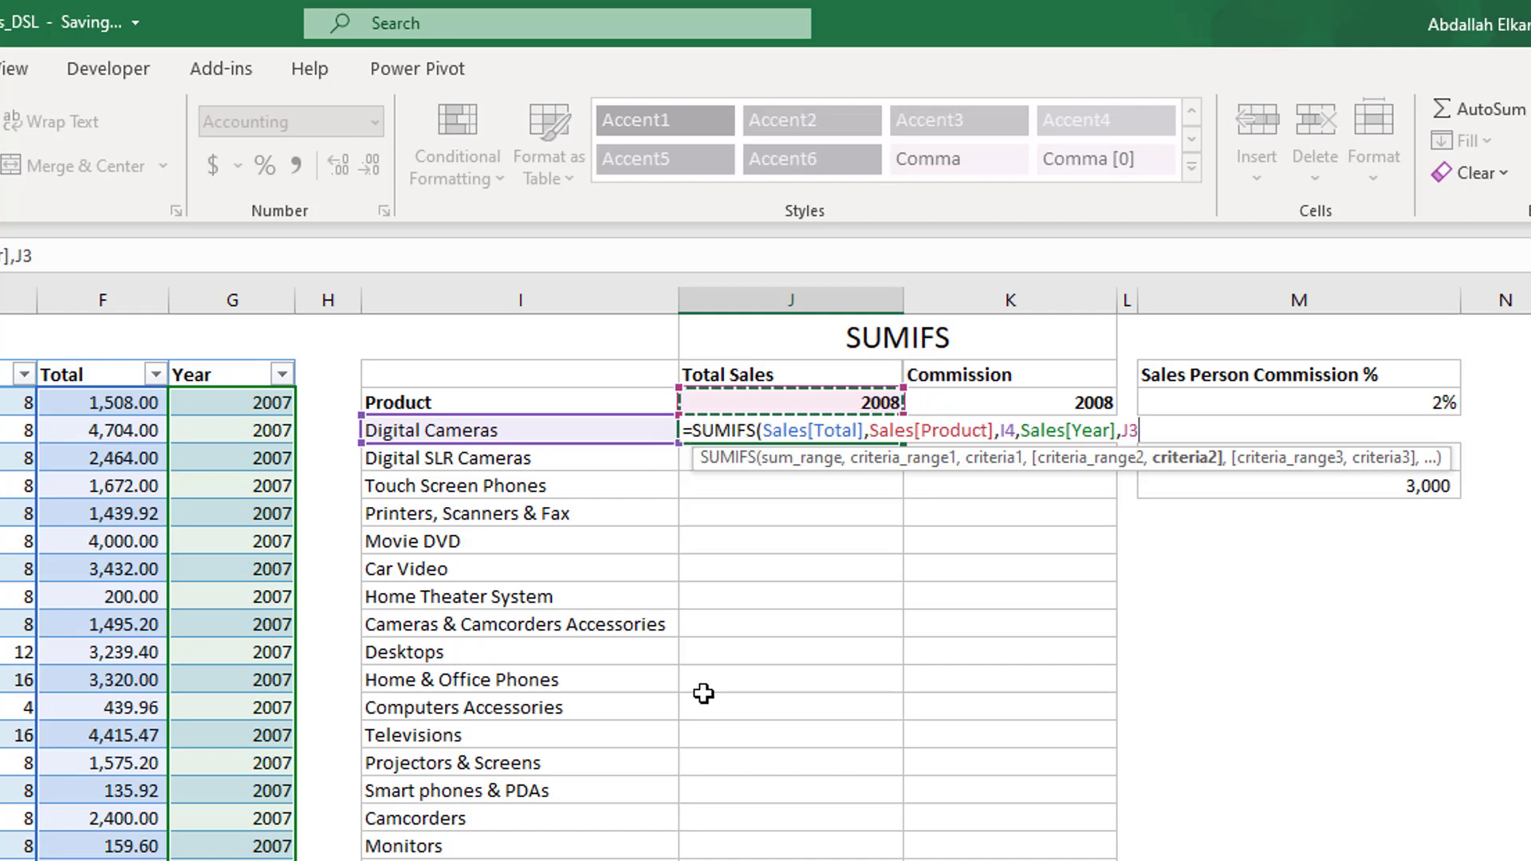
{"action": "scroll", "coordinate": [728, 385], "scroll_direction": "down", "scroll_amount": 1}
{"action": "scroll", "coordinate": [737, 492], "scroll_direction": "up", "scroll_amount": 1}
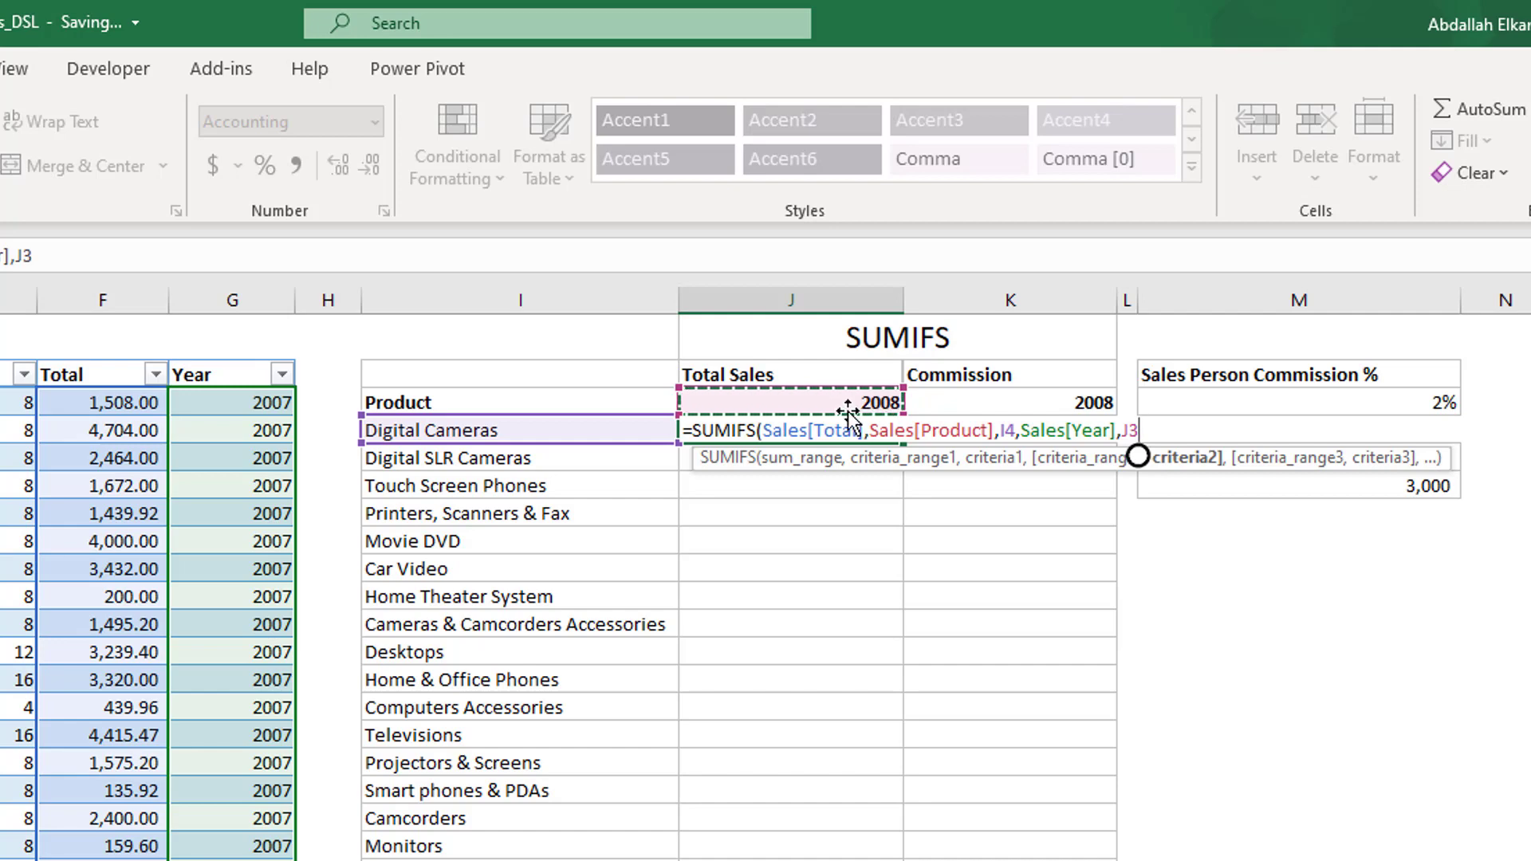
{"action": "key", "text": "F4"}
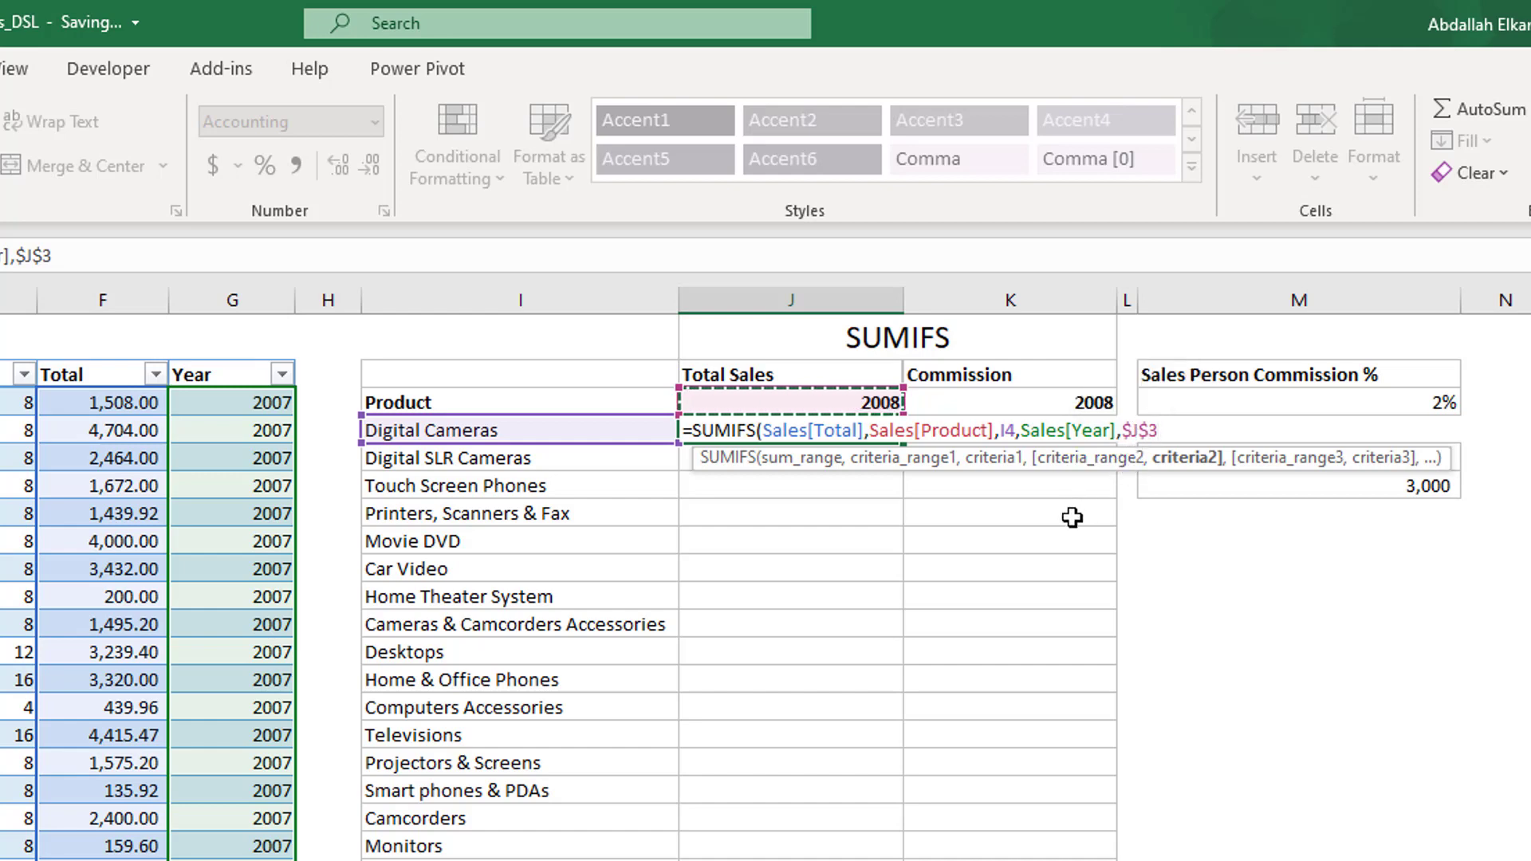
{"action": "type", "text": ")"}
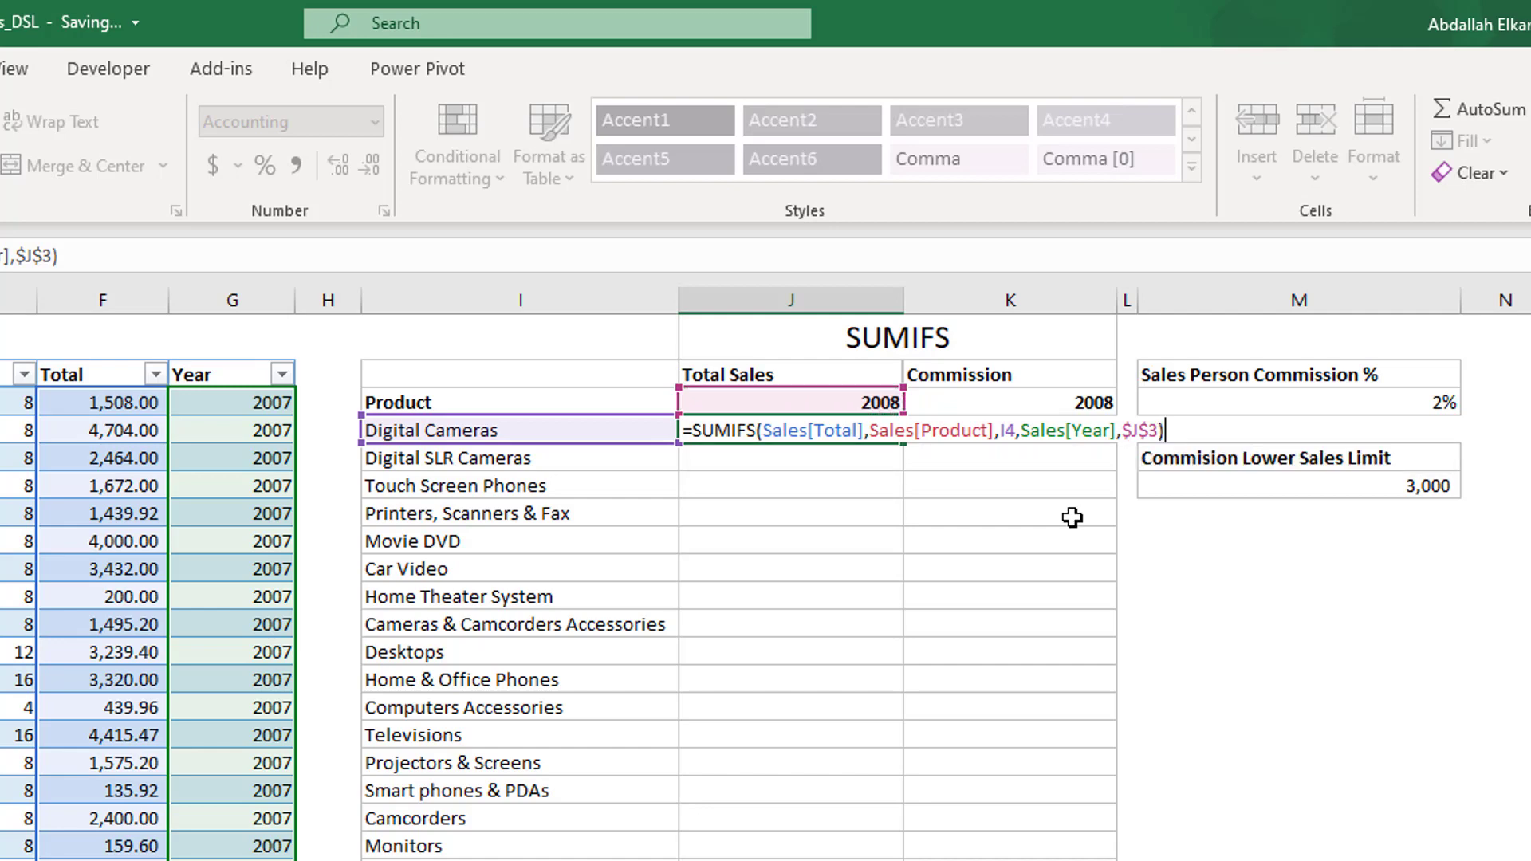
{"action": "key", "text": "Return"}
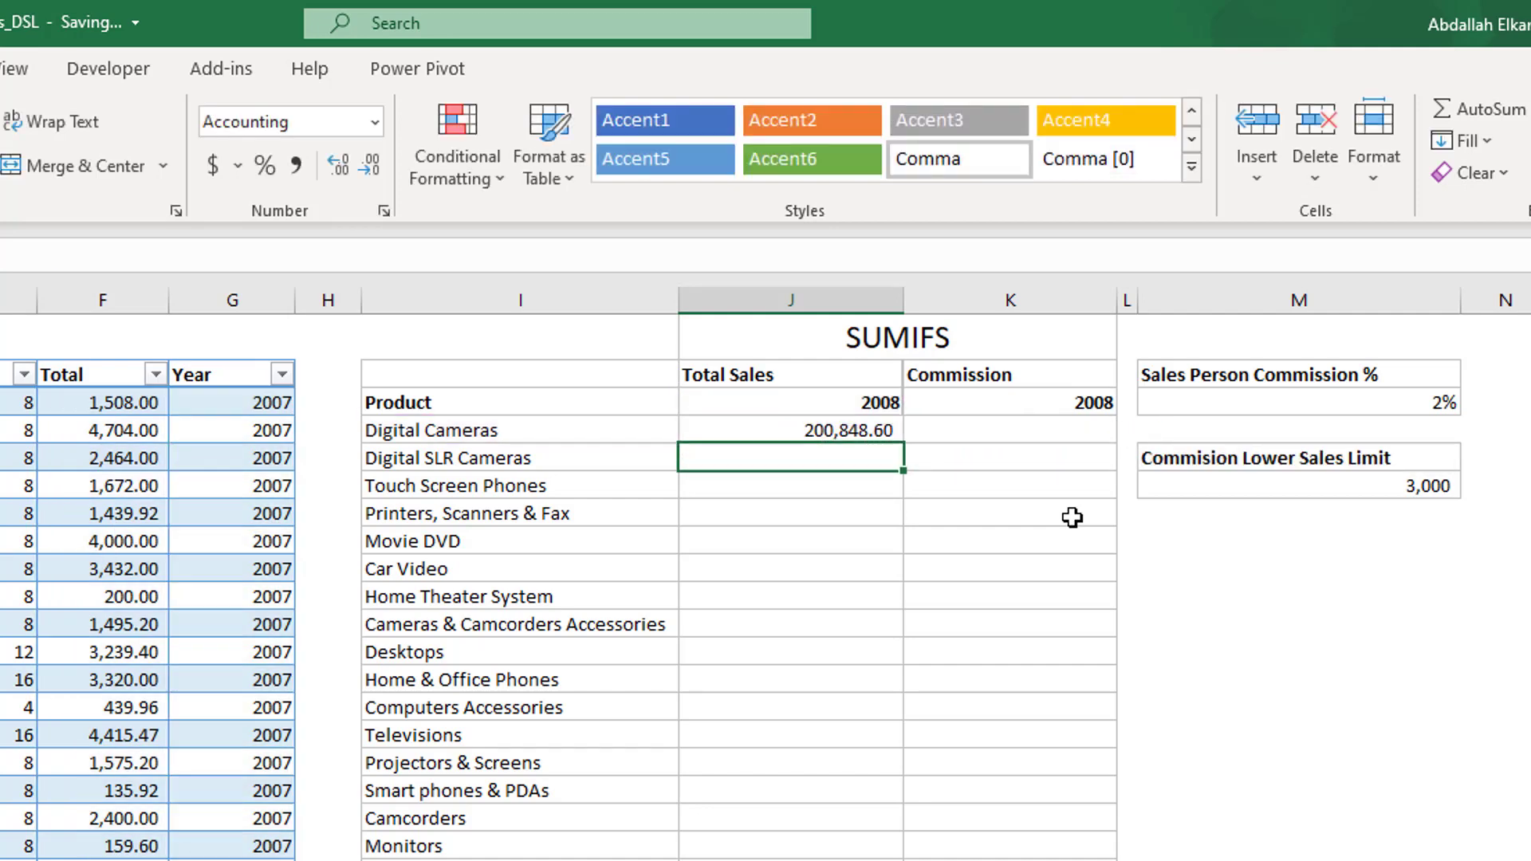
Step: Fill the Total Sales formula from J4 down the column for all the listed products
{"action": "left_click", "coordinate": [458, 435]}
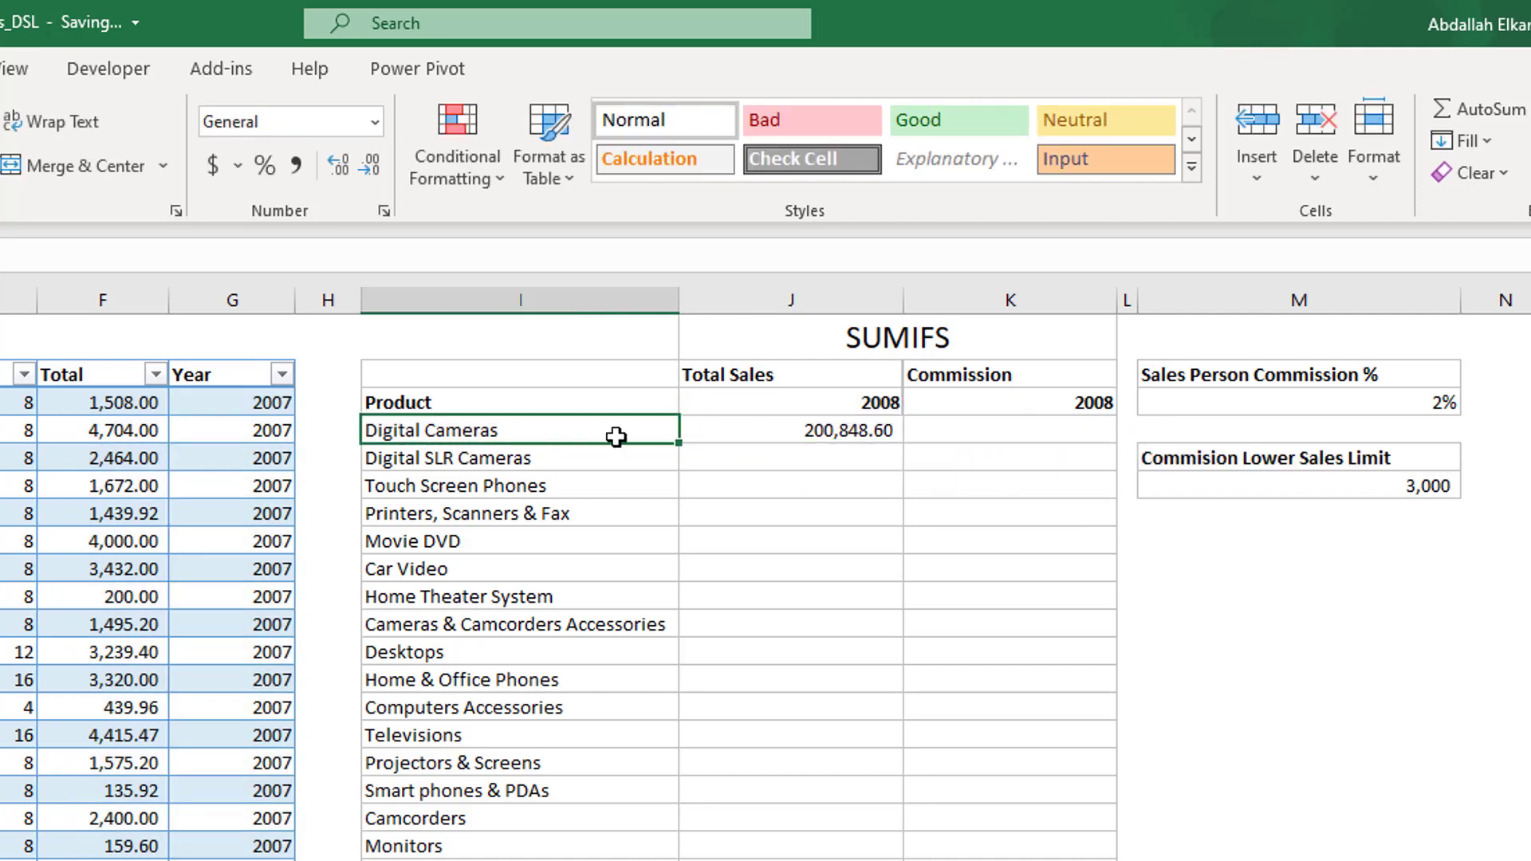
{"action": "left_click", "coordinate": [770, 429]}
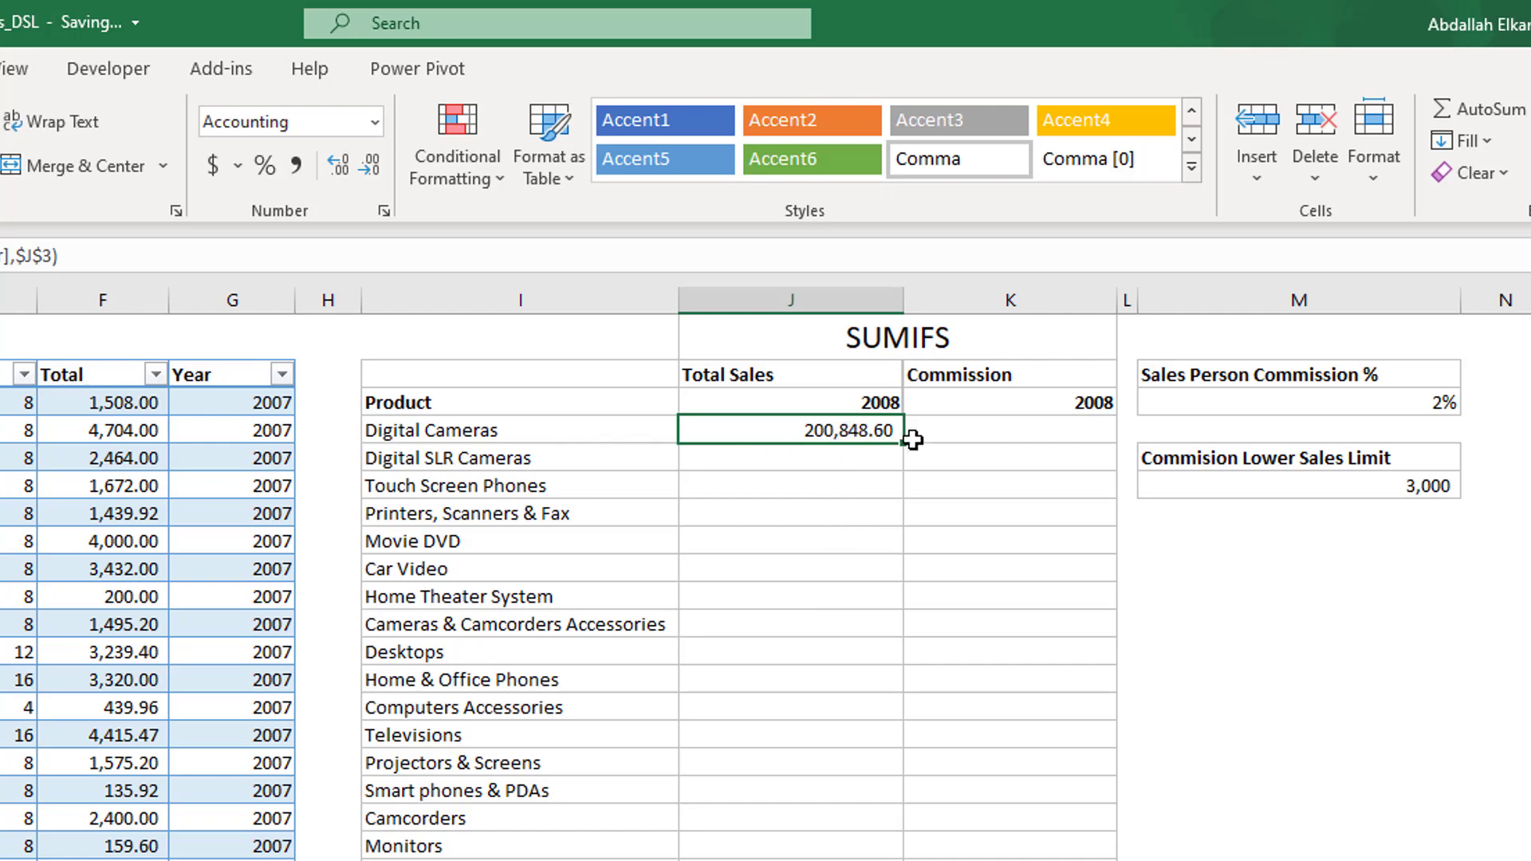
{"action": "left_click_drag", "start_coordinate": [906, 442], "coordinate": [902, 857]}
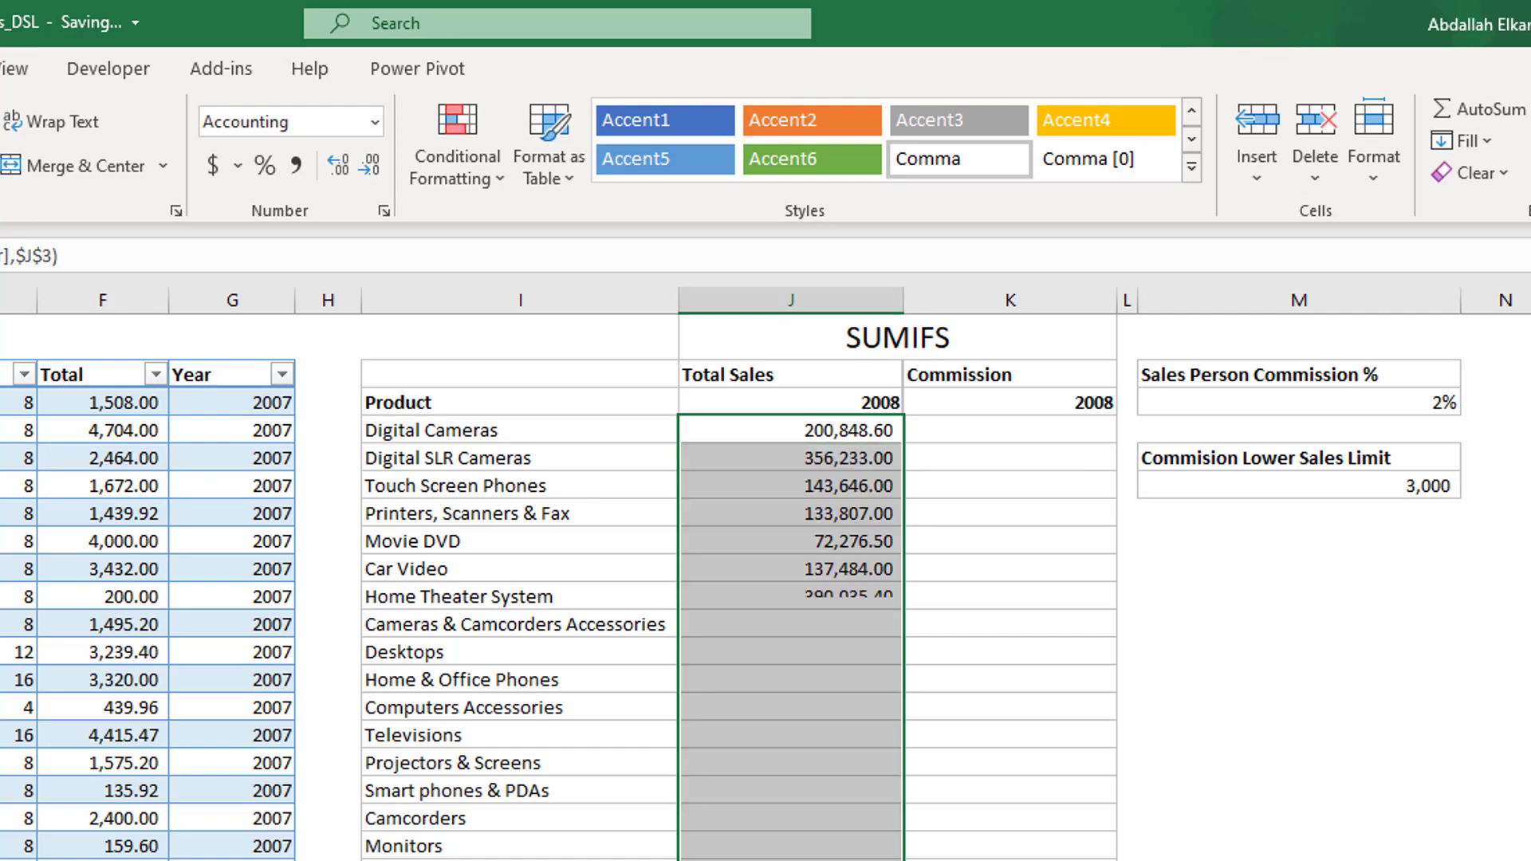
Step: Inspect the references in the copied Total Sales formula for Cameras & Camcorders Accessories
{"action": "left_click", "coordinate": [824, 563]}
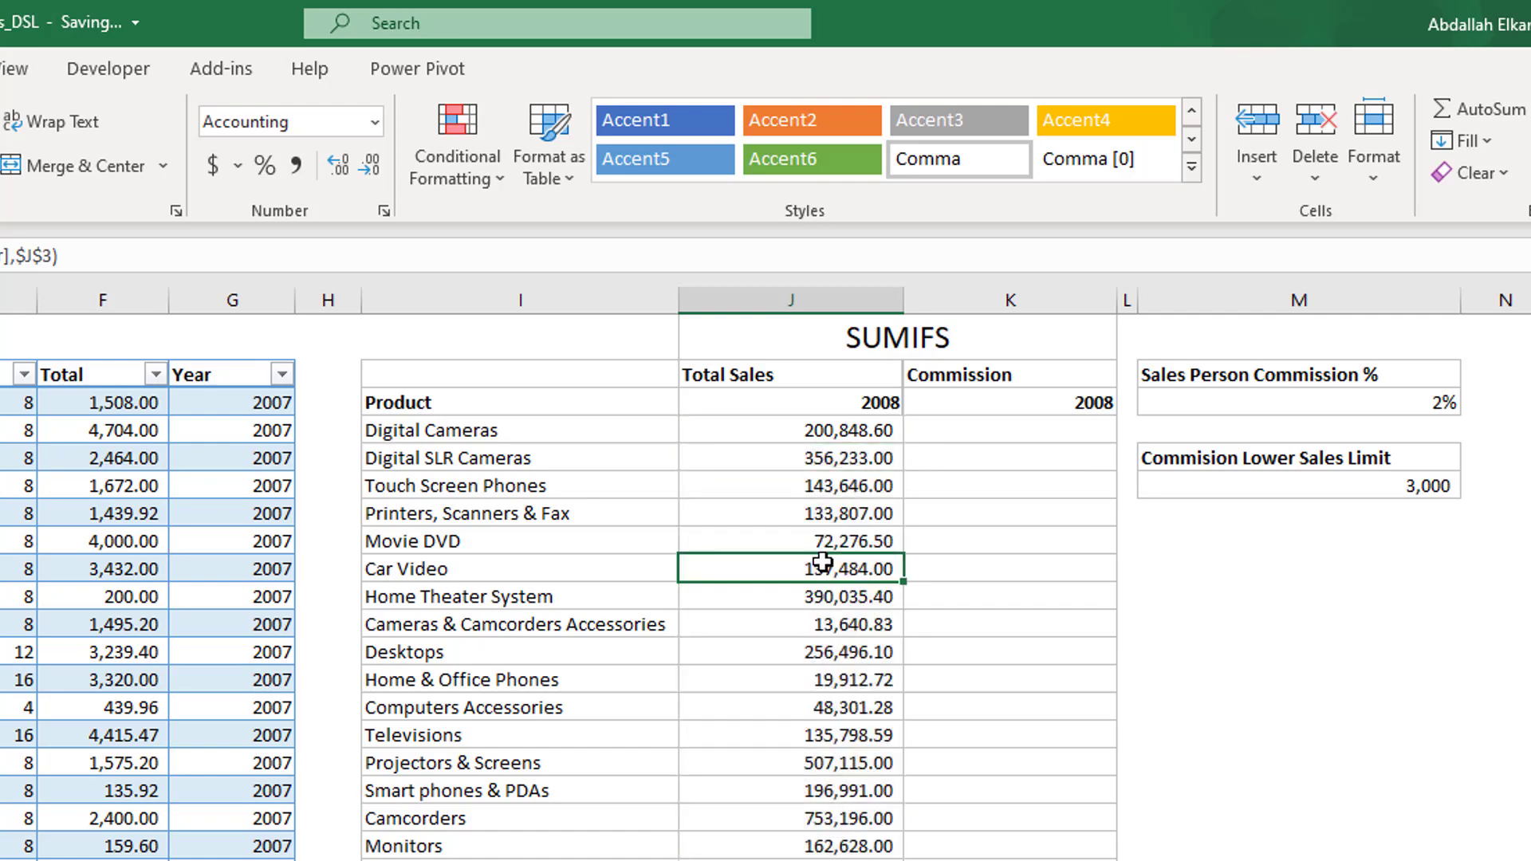
{"action": "left_click", "coordinate": [811, 625]}
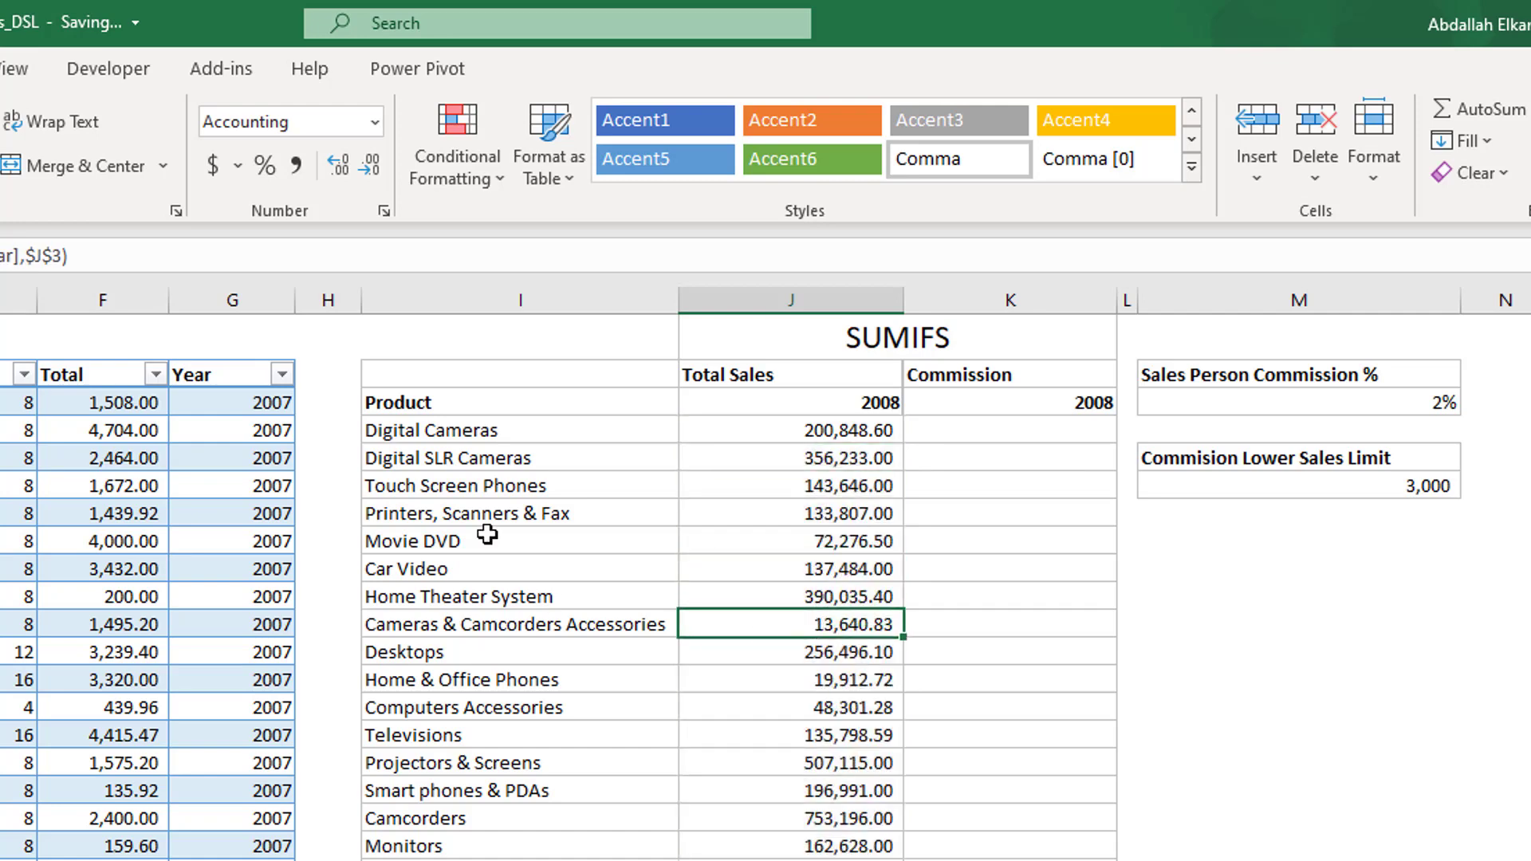
{"action": "left_click", "coordinate": [474, 249]}
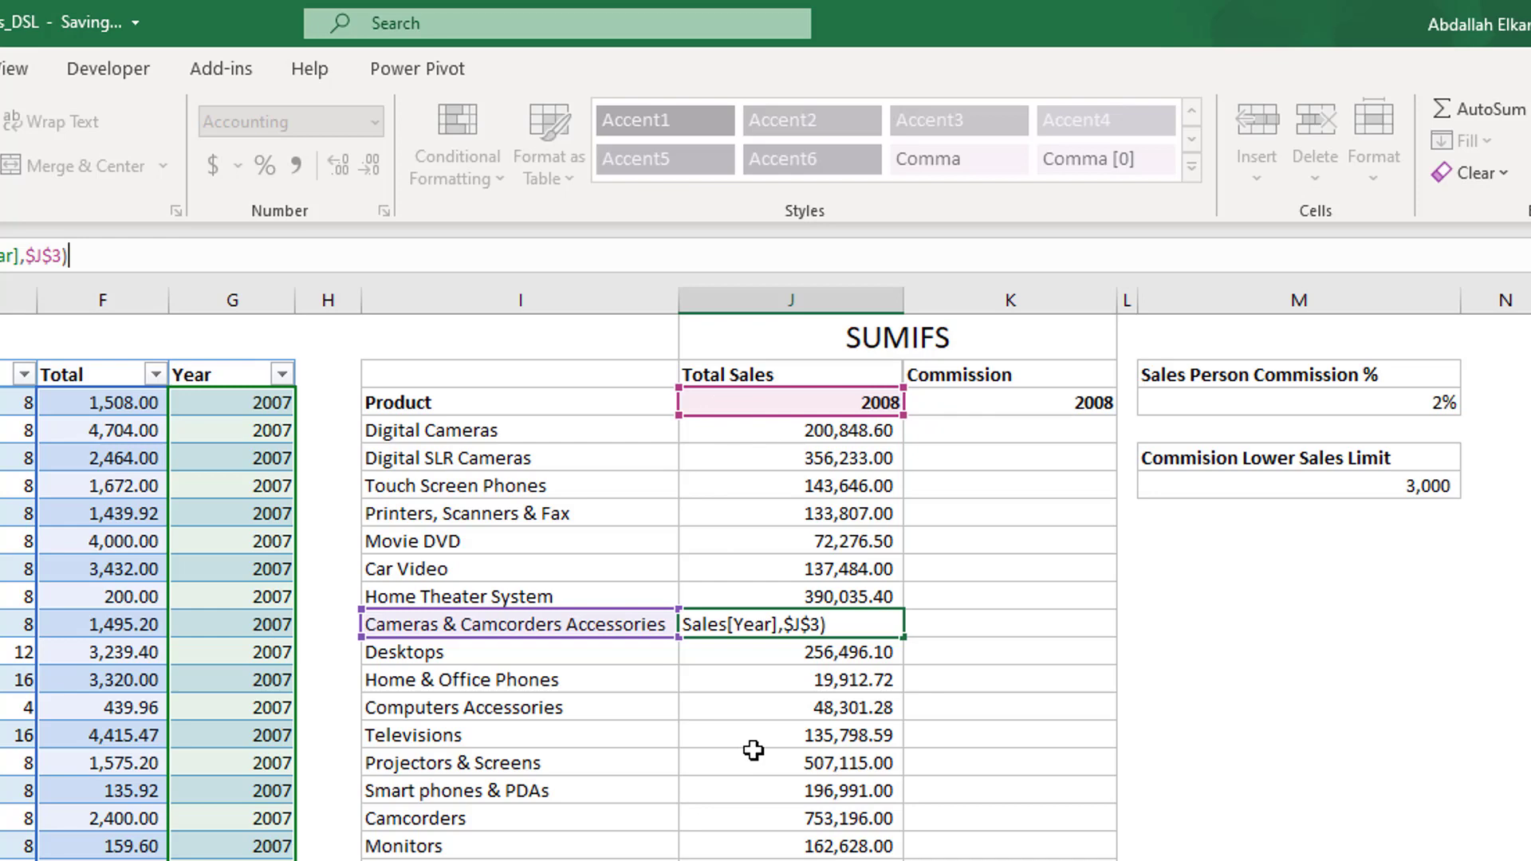
{"action": "key", "text": "Return"}
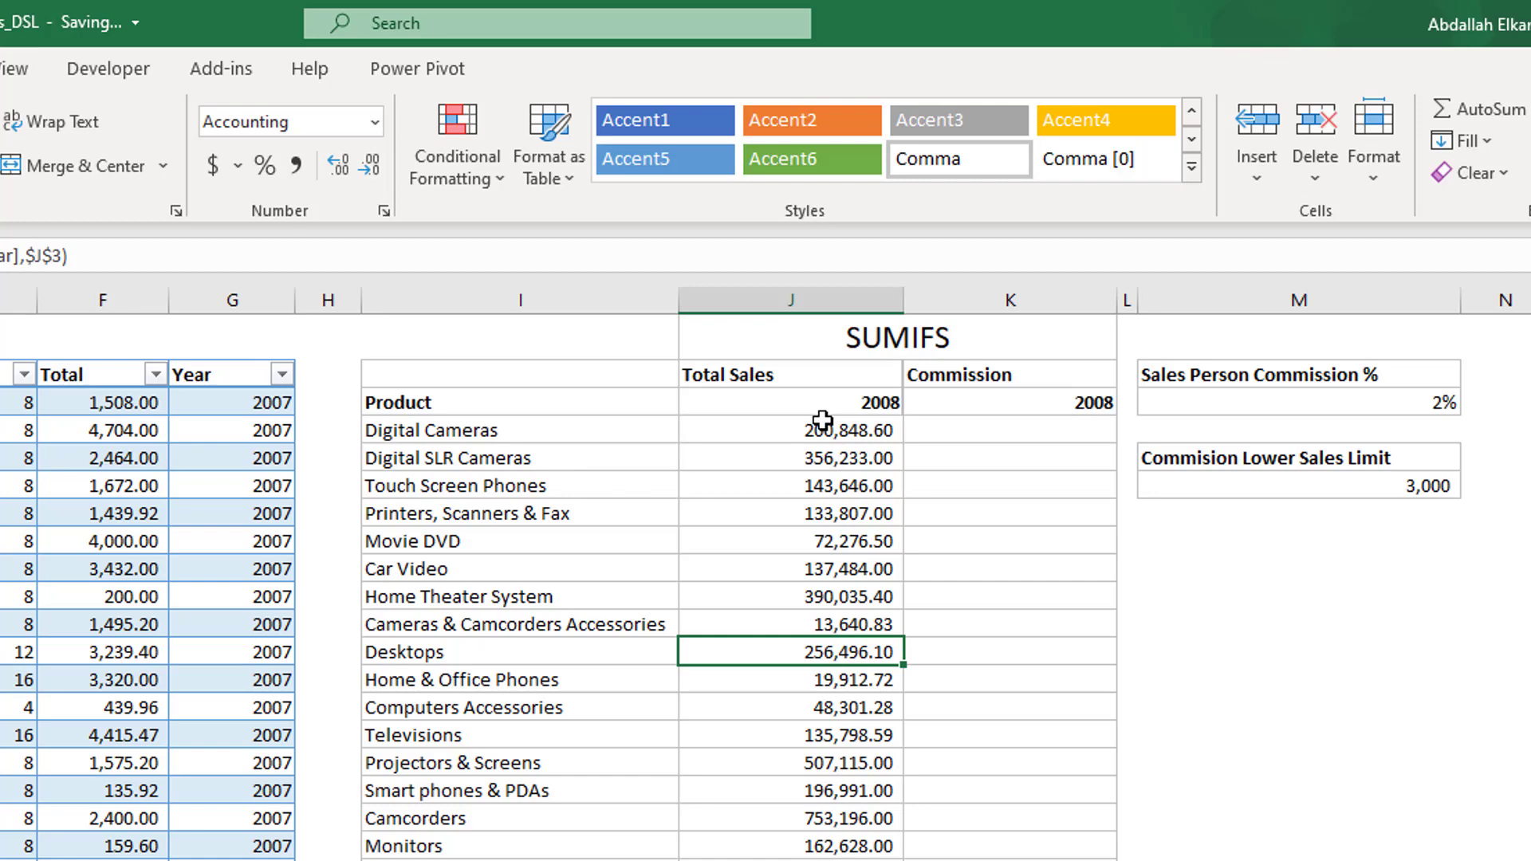
{"action": "left_click", "coordinate": [953, 408]}
{"action": "left_click", "coordinate": [955, 448]}
{"action": "left_click", "coordinate": [982, 431]}
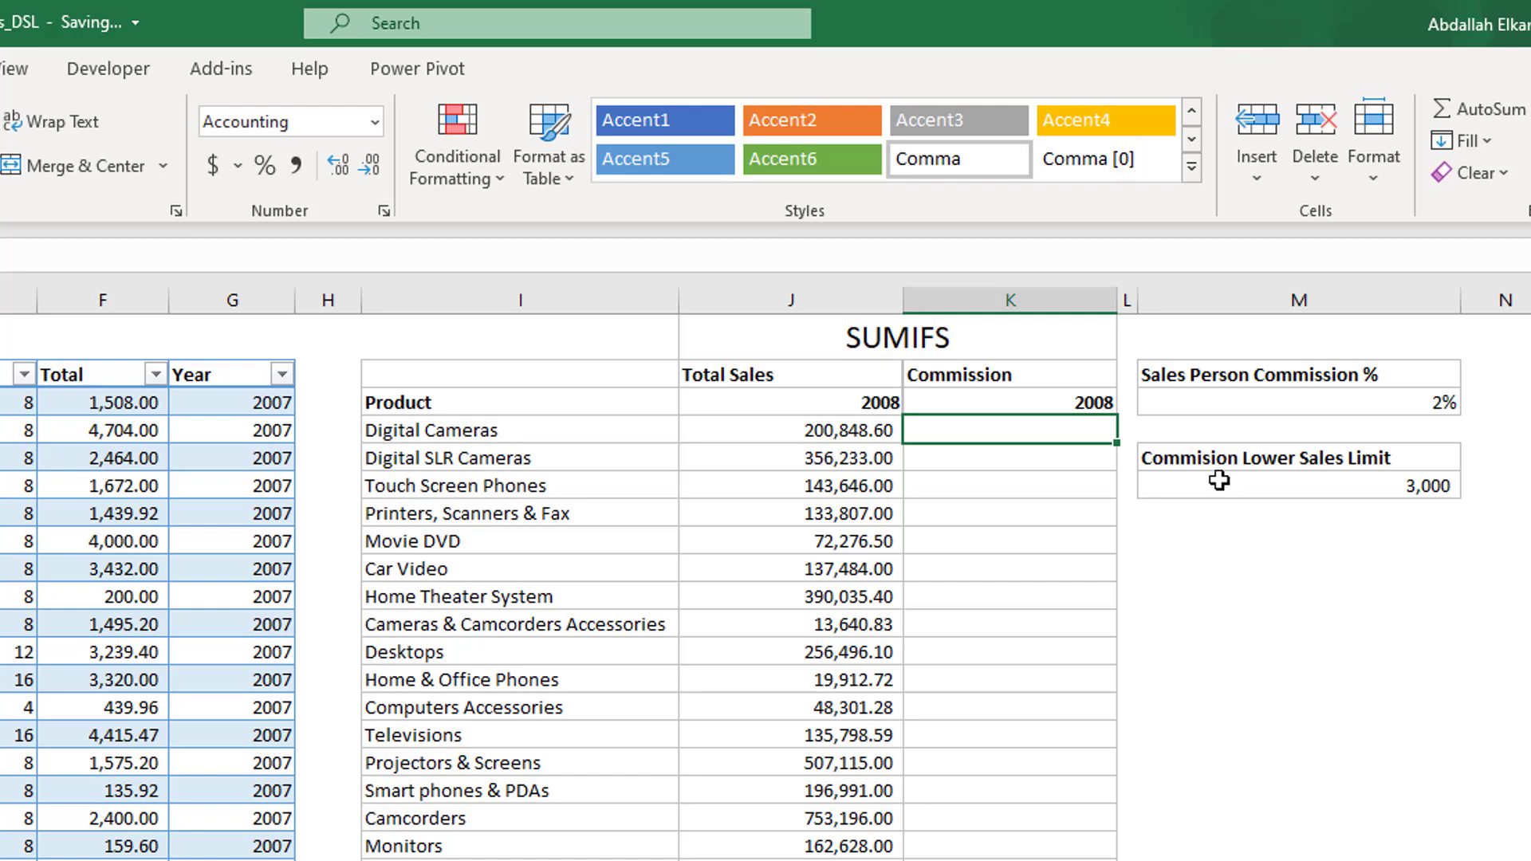
{"action": "left_click", "coordinate": [819, 434]}
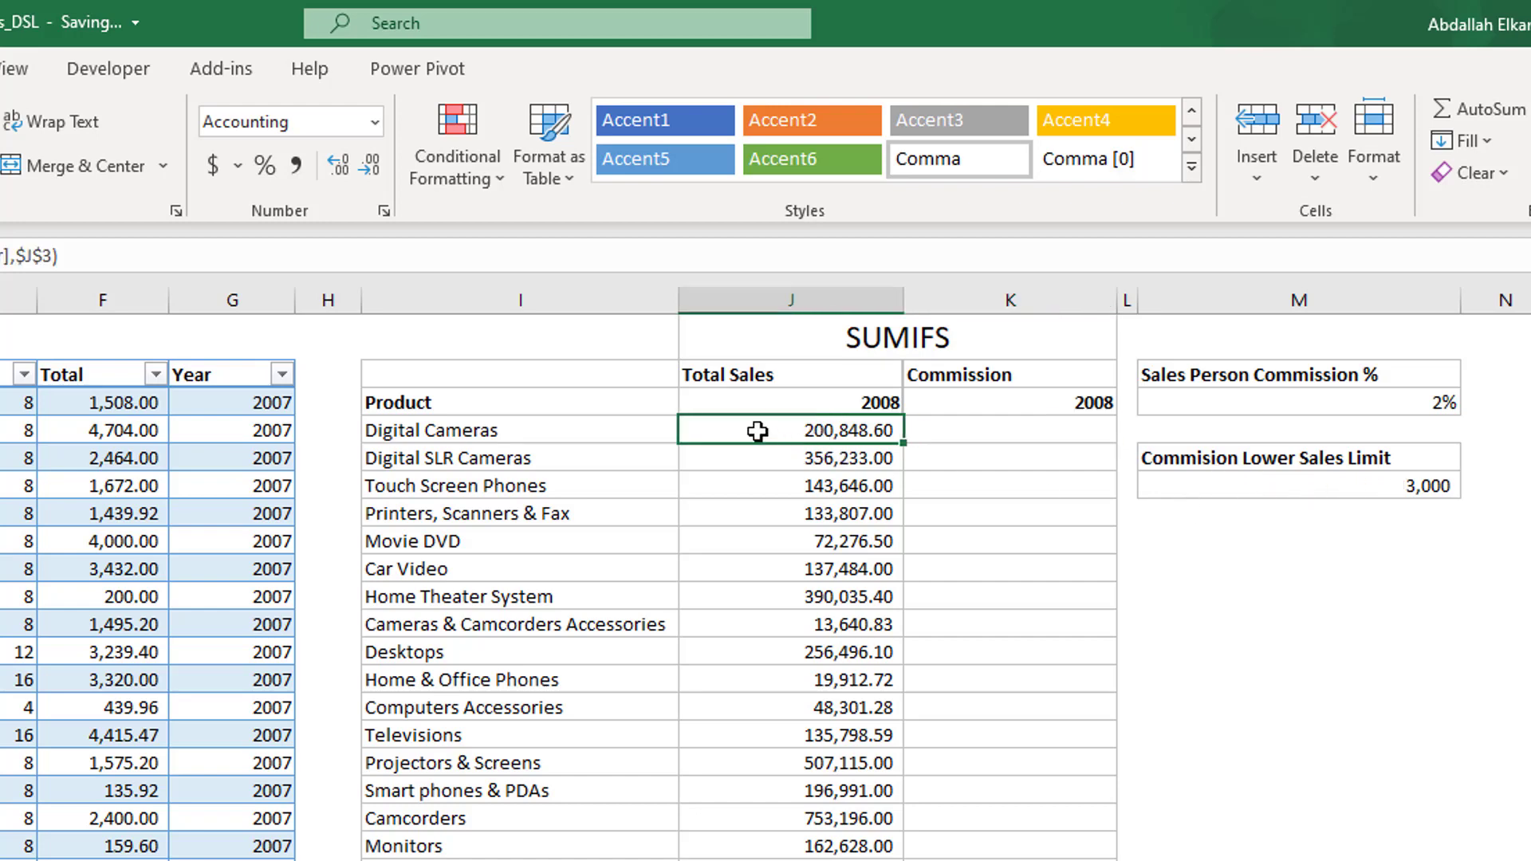
{"action": "left_click", "coordinate": [507, 431]}
{"action": "left_click", "coordinate": [947, 433]}
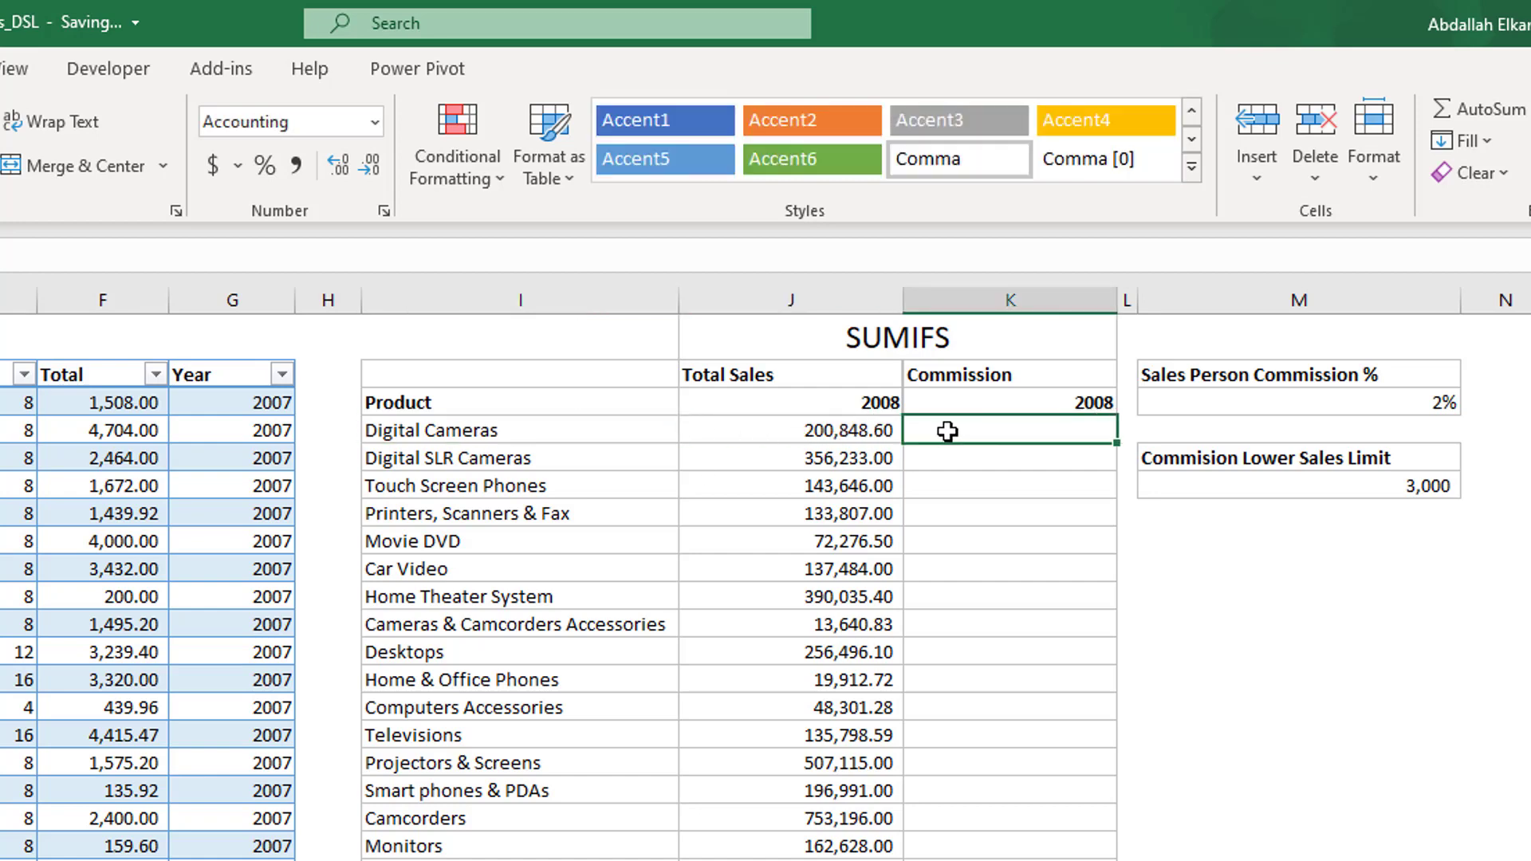
{"action": "left_click", "coordinate": [990, 404]}
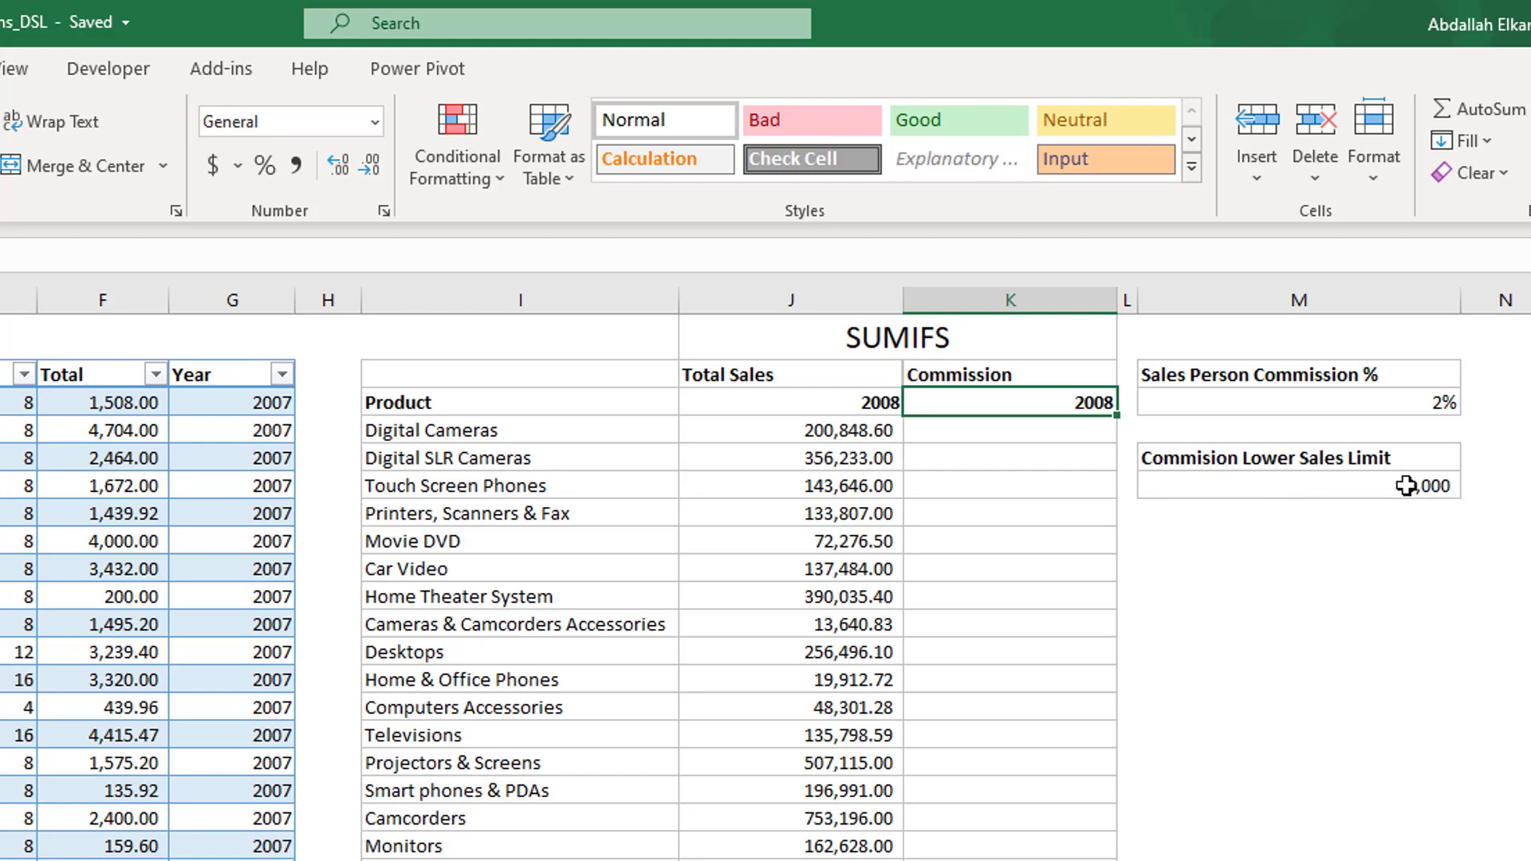
Step: Start a SUMIFS formula in the Digital Cameras Commission cell K4 with Sales[Total] as the sum range
{"action": "left_click", "coordinate": [992, 429]}
{"action": "type", "text": "="}
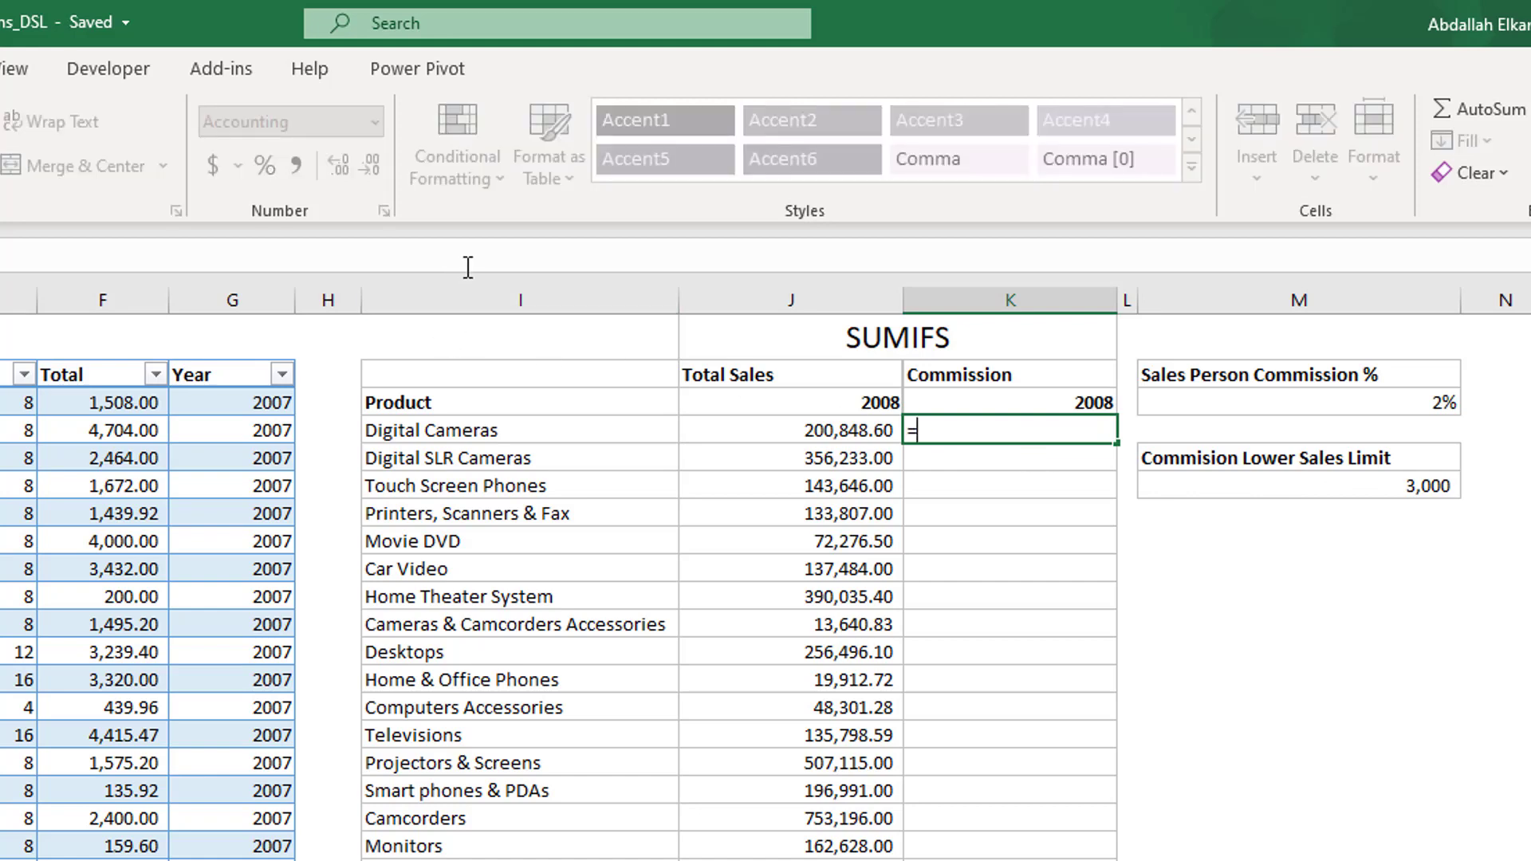
{"action": "type", "text": "su"}
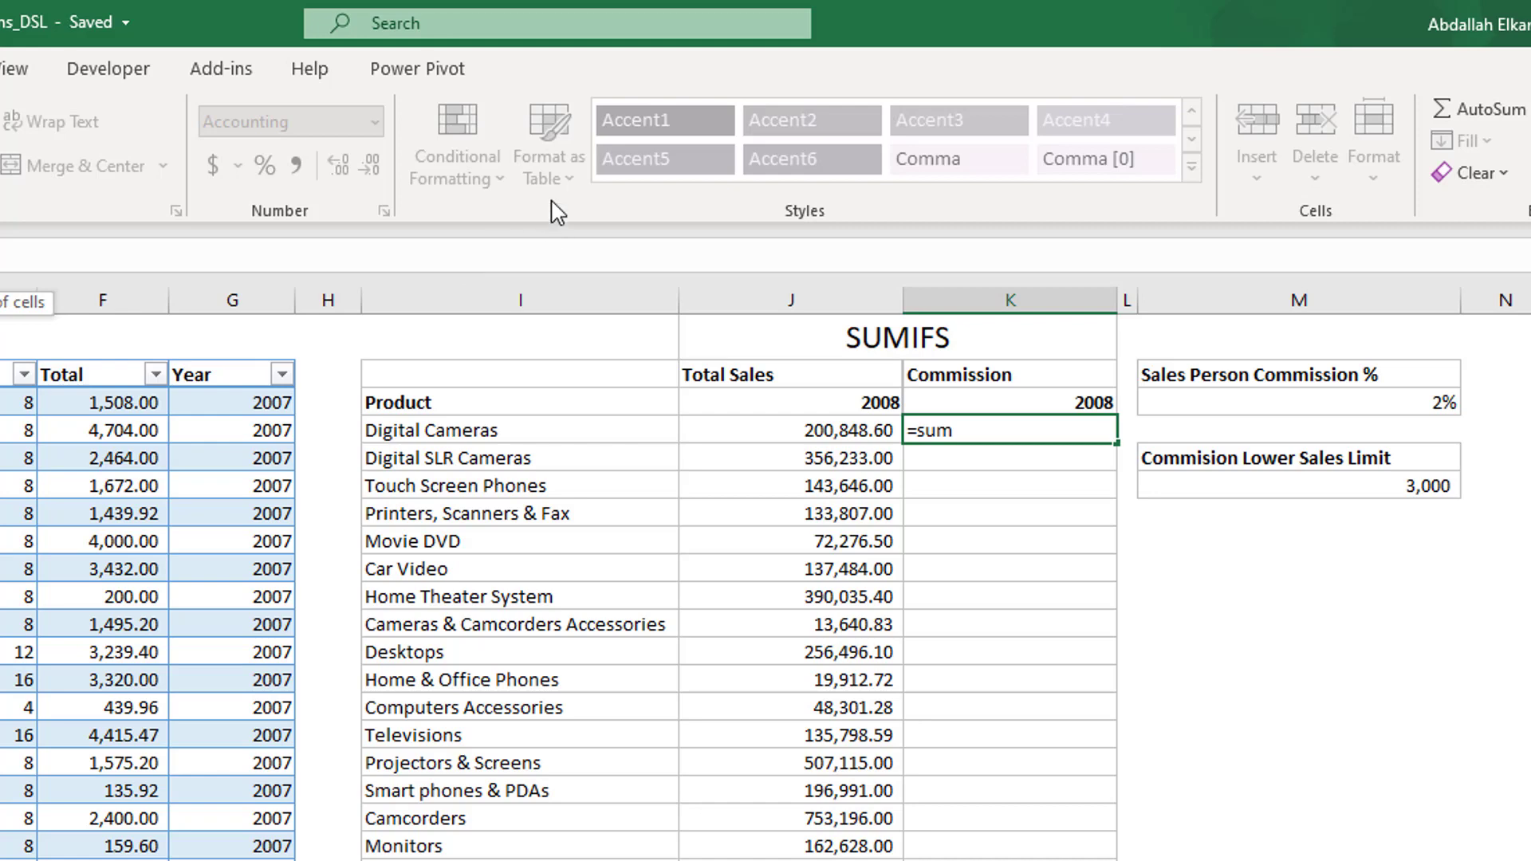
{"action": "type", "text": "m"}
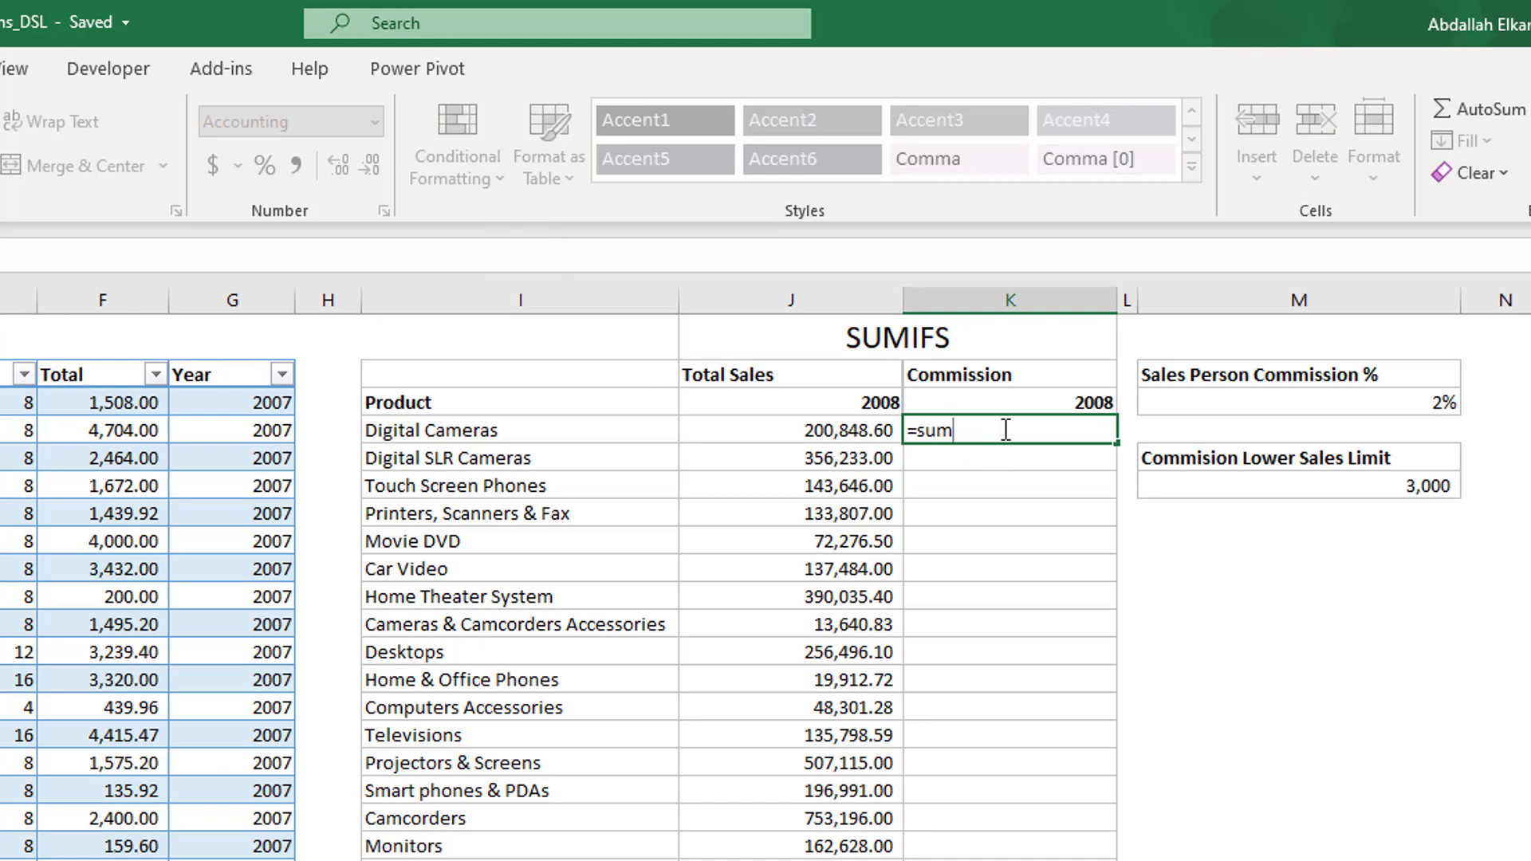
{"action": "type", "text": "if"}
{"action": "key", "text": "Down"}
{"action": "key", "text": "Tab"}
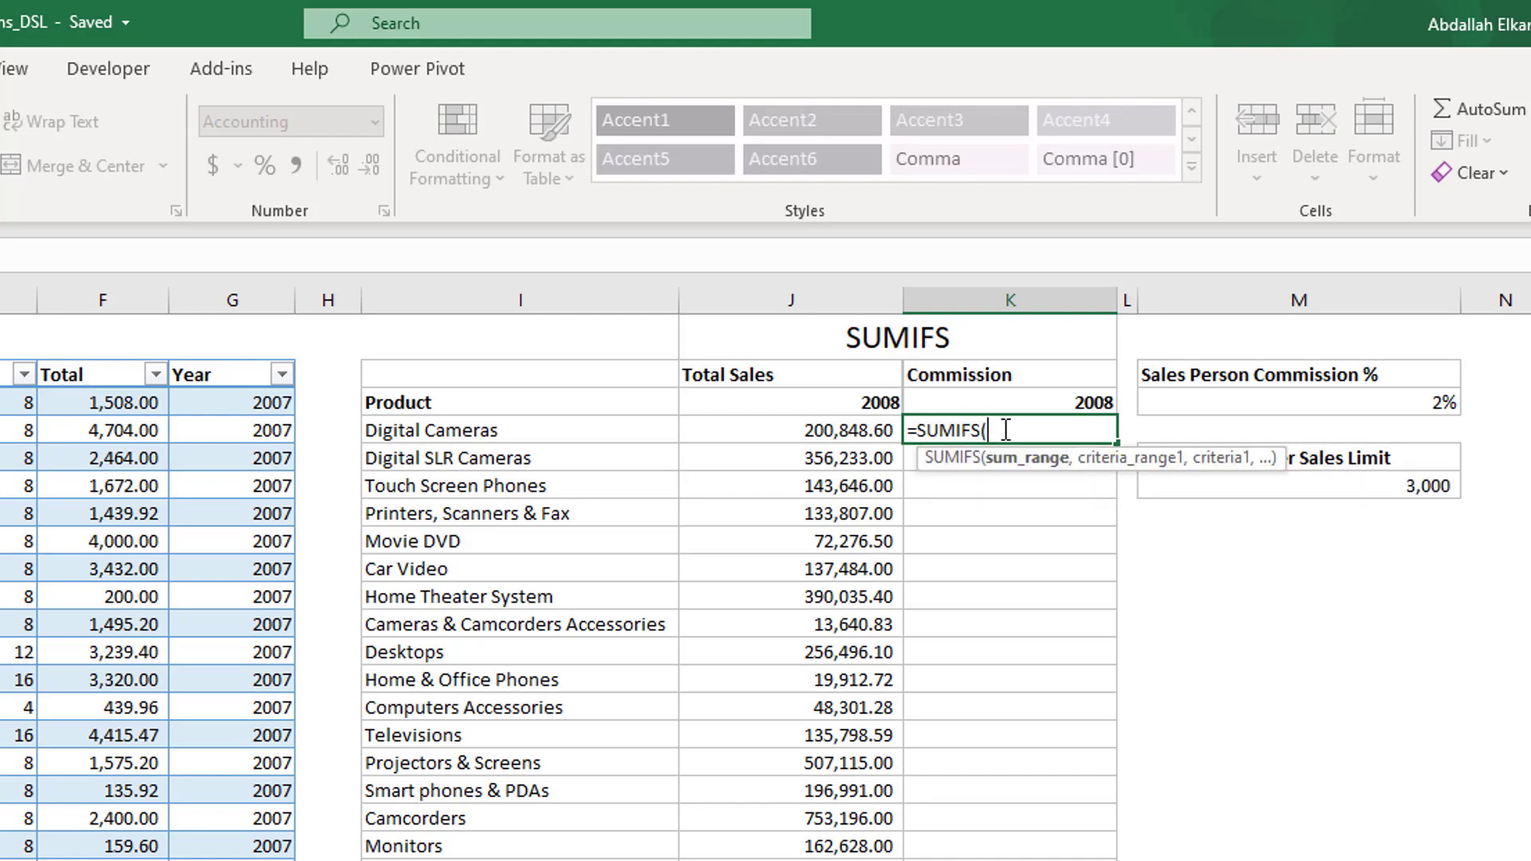
{"action": "left_click", "coordinate": [124, 357]}
{"action": "type", "text": ","}
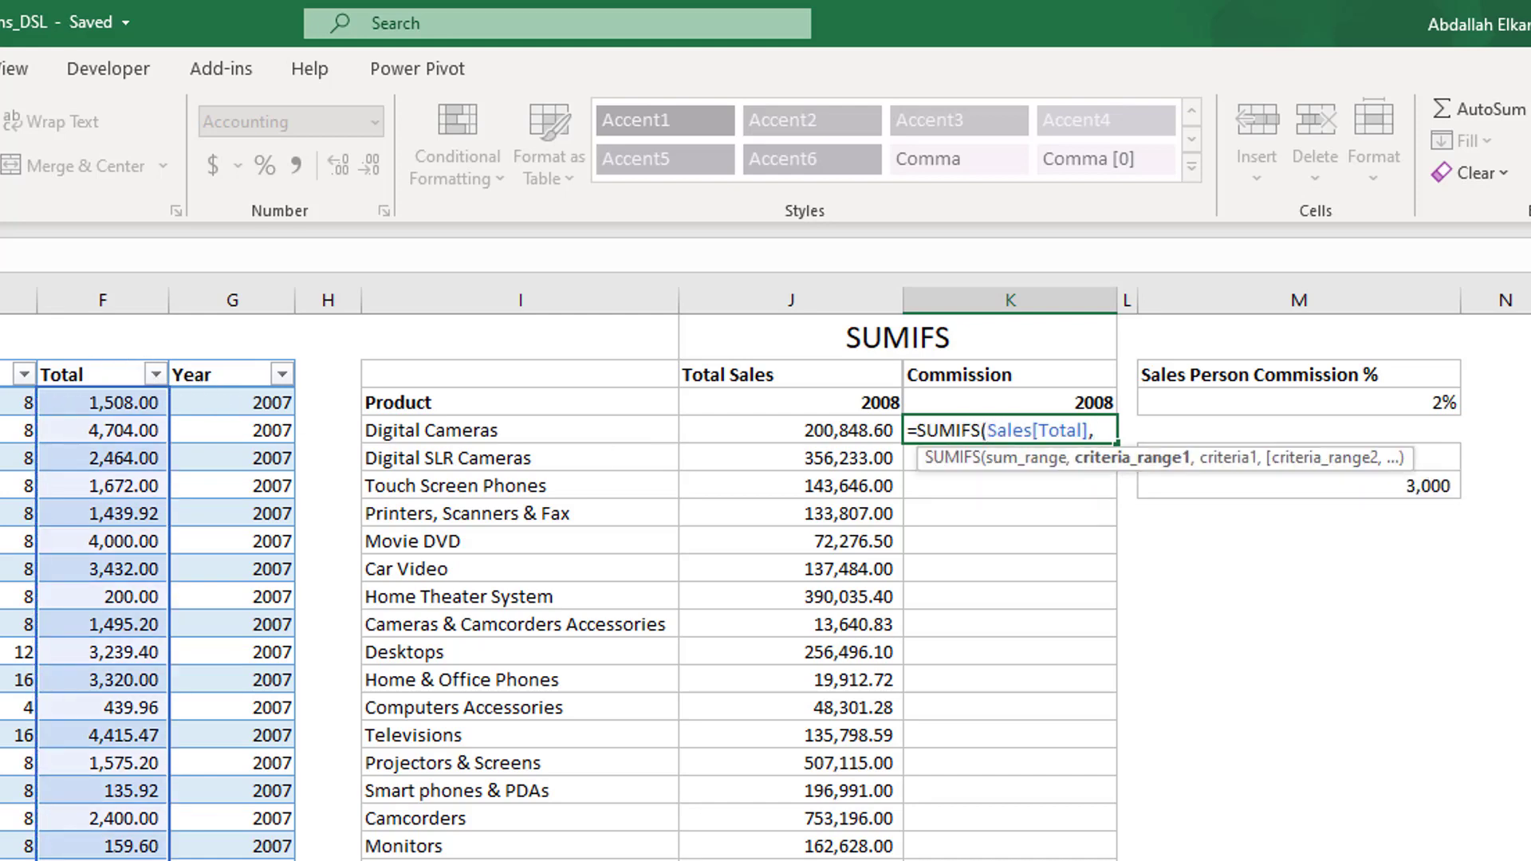
Step: Add Sales[Product] matched to the product name in I4 as the Commission formula's first criteria pair
{"action": "type", "text": "Sales[Product]"}
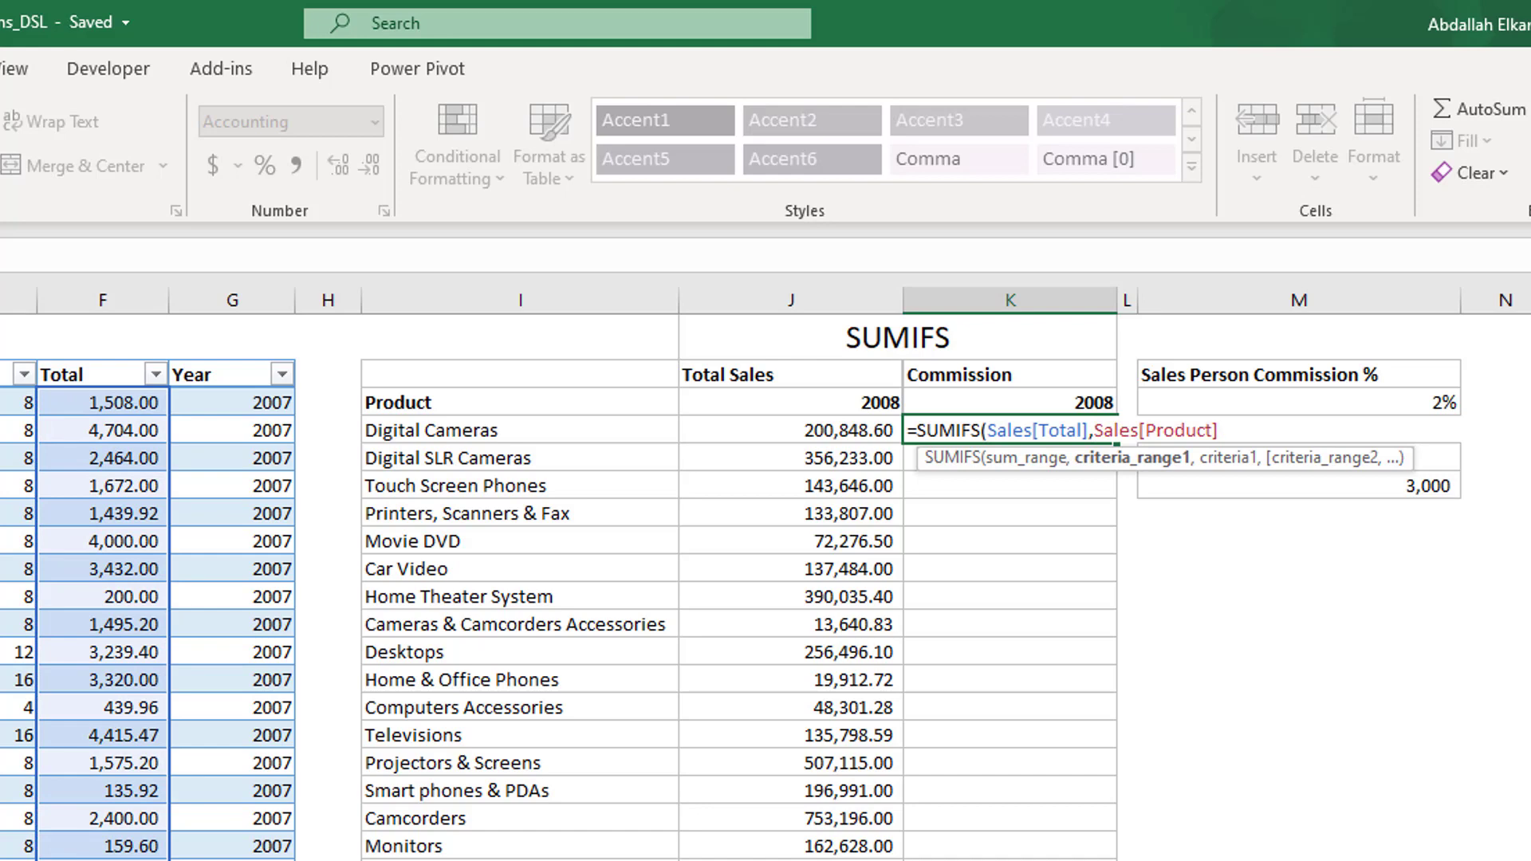
{"action": "type", "text": ","}
{"action": "left_click", "coordinate": [436, 428]}
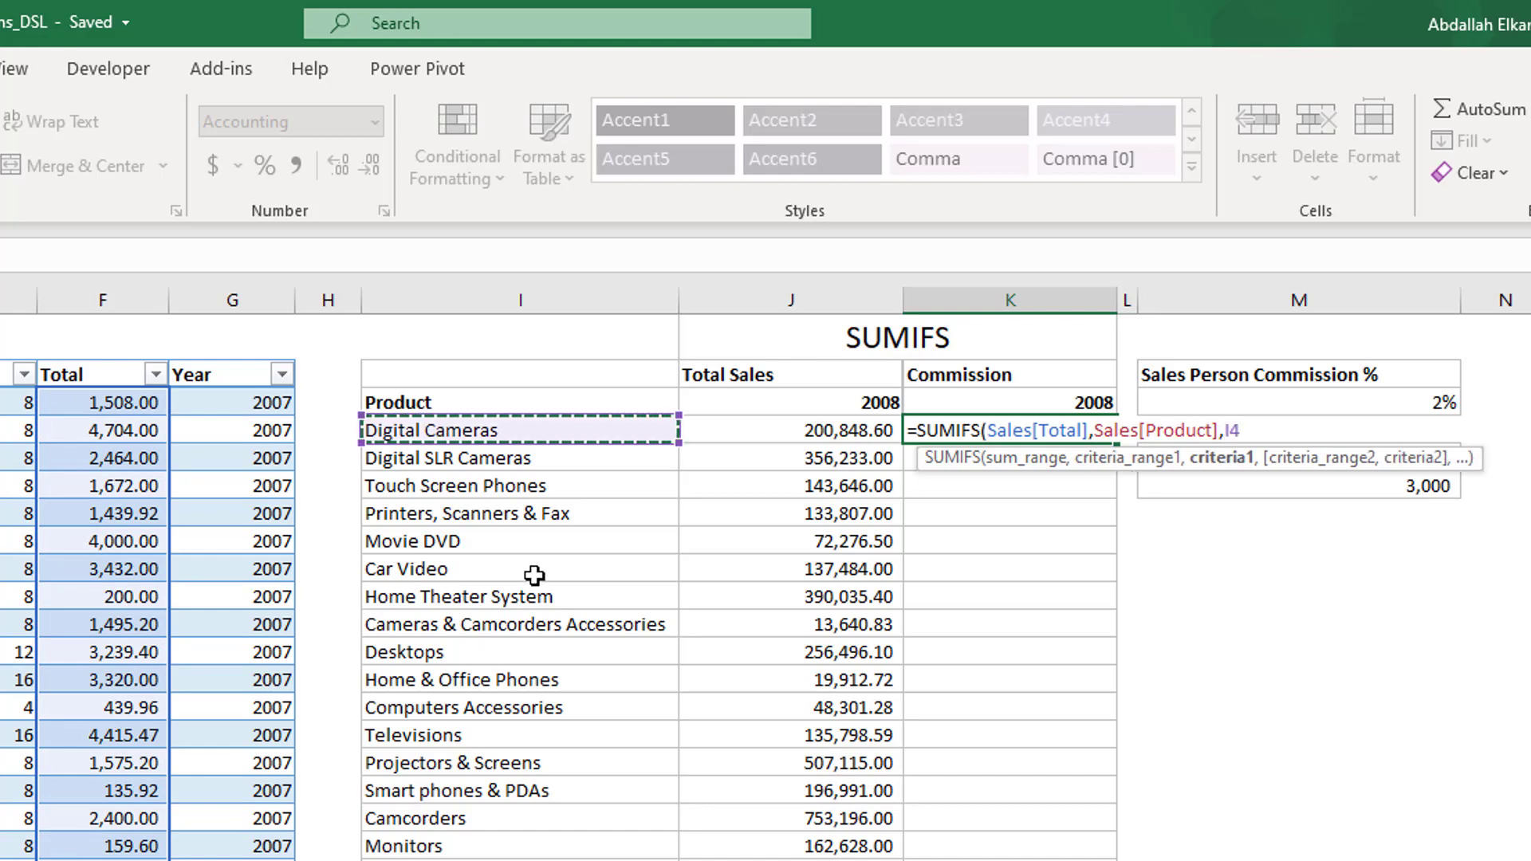
{"action": "type", "text": ","}
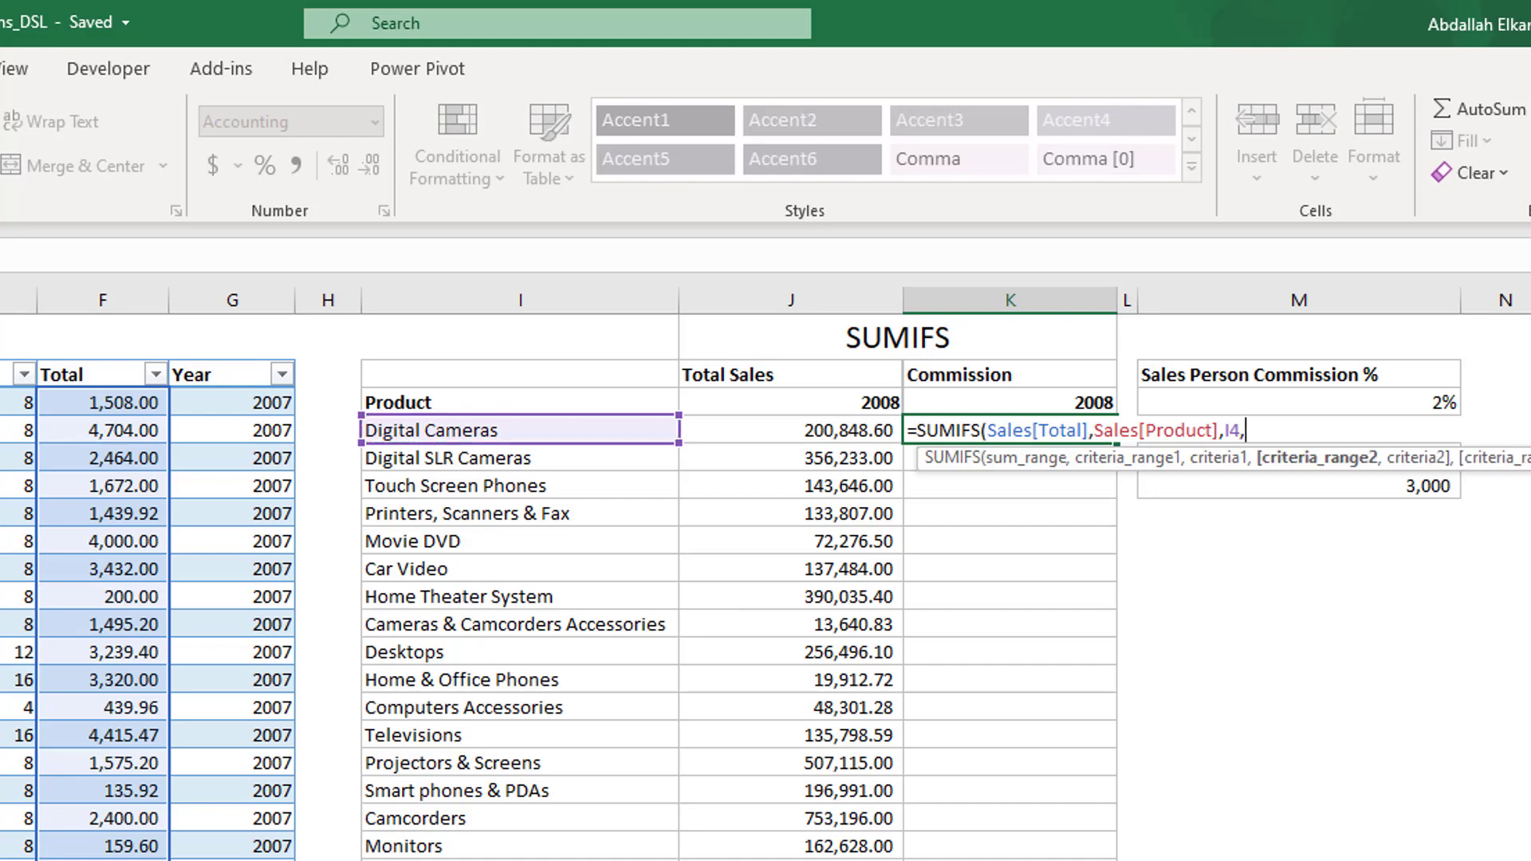
Step: Add Sales[Year] matched to the absolute reference $K$3 as the Commission formula's second criteria pair
{"action": "left_click", "coordinate": [255, 363]}
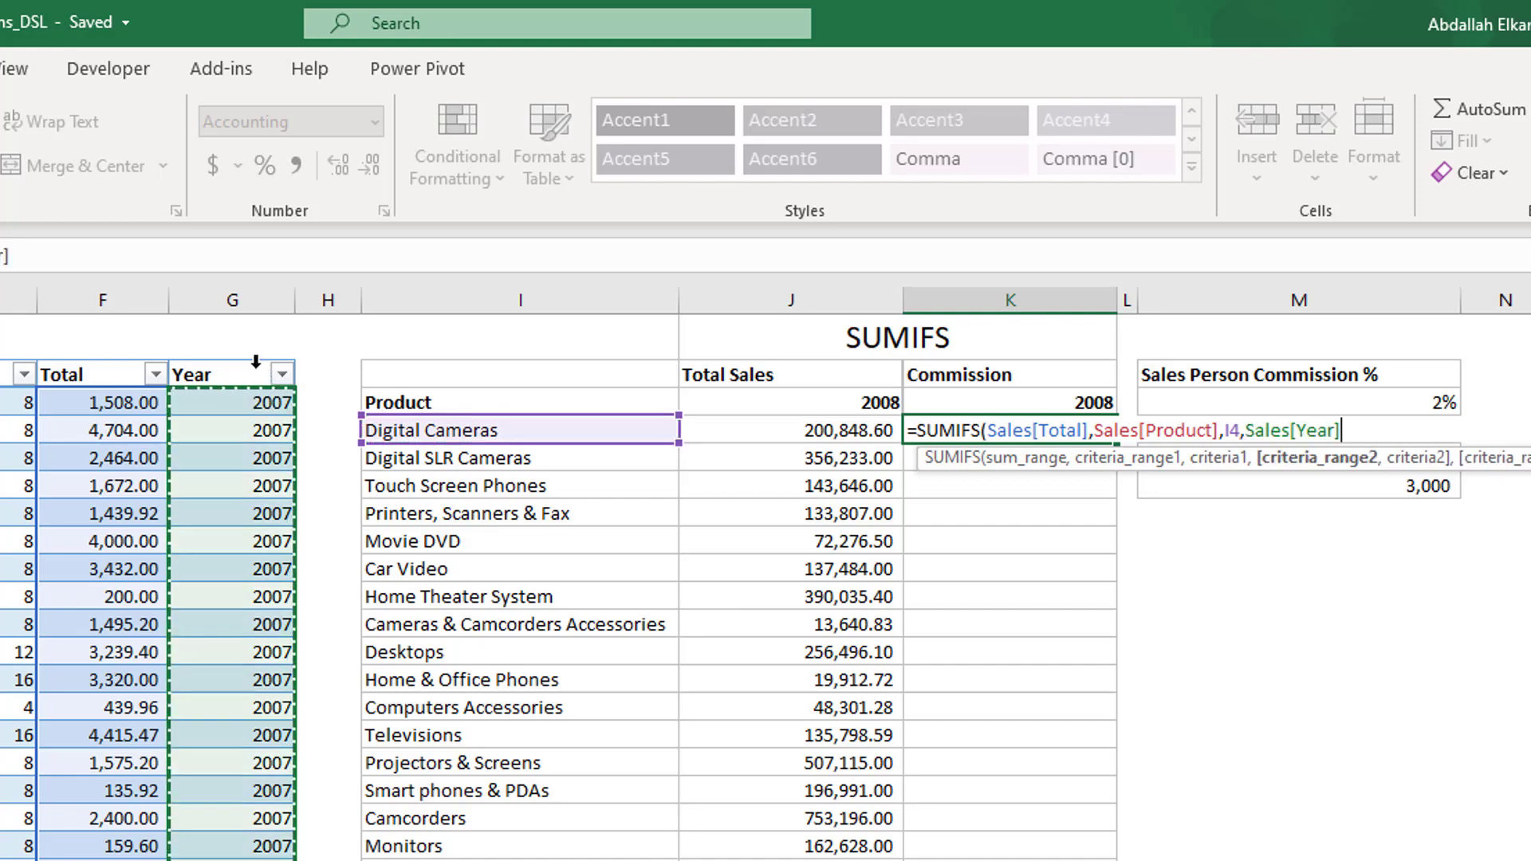
{"action": "type", "text": ","}
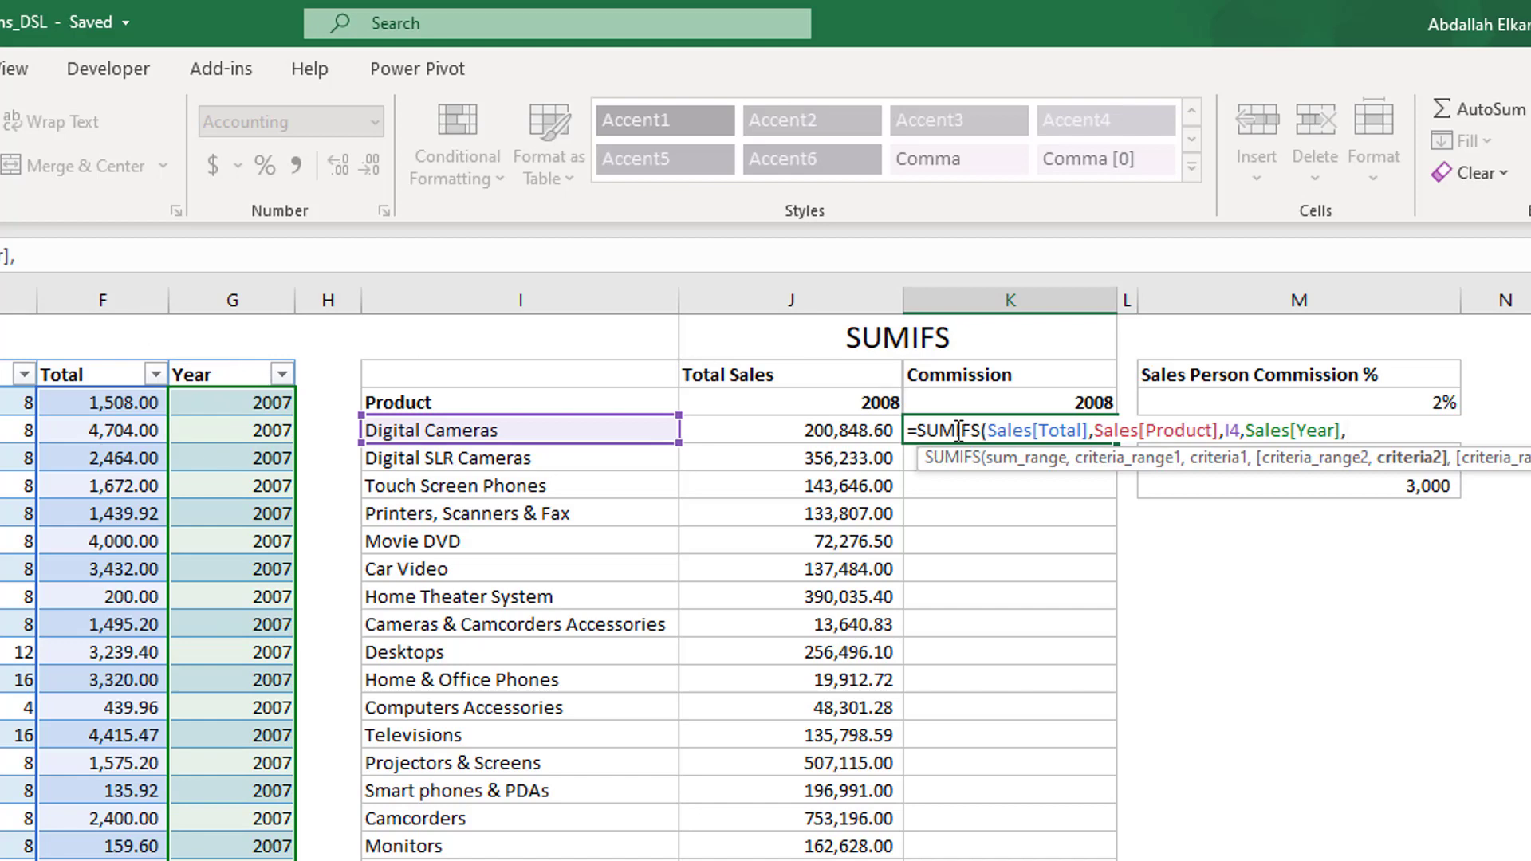
{"action": "left_click", "coordinate": [993, 404]}
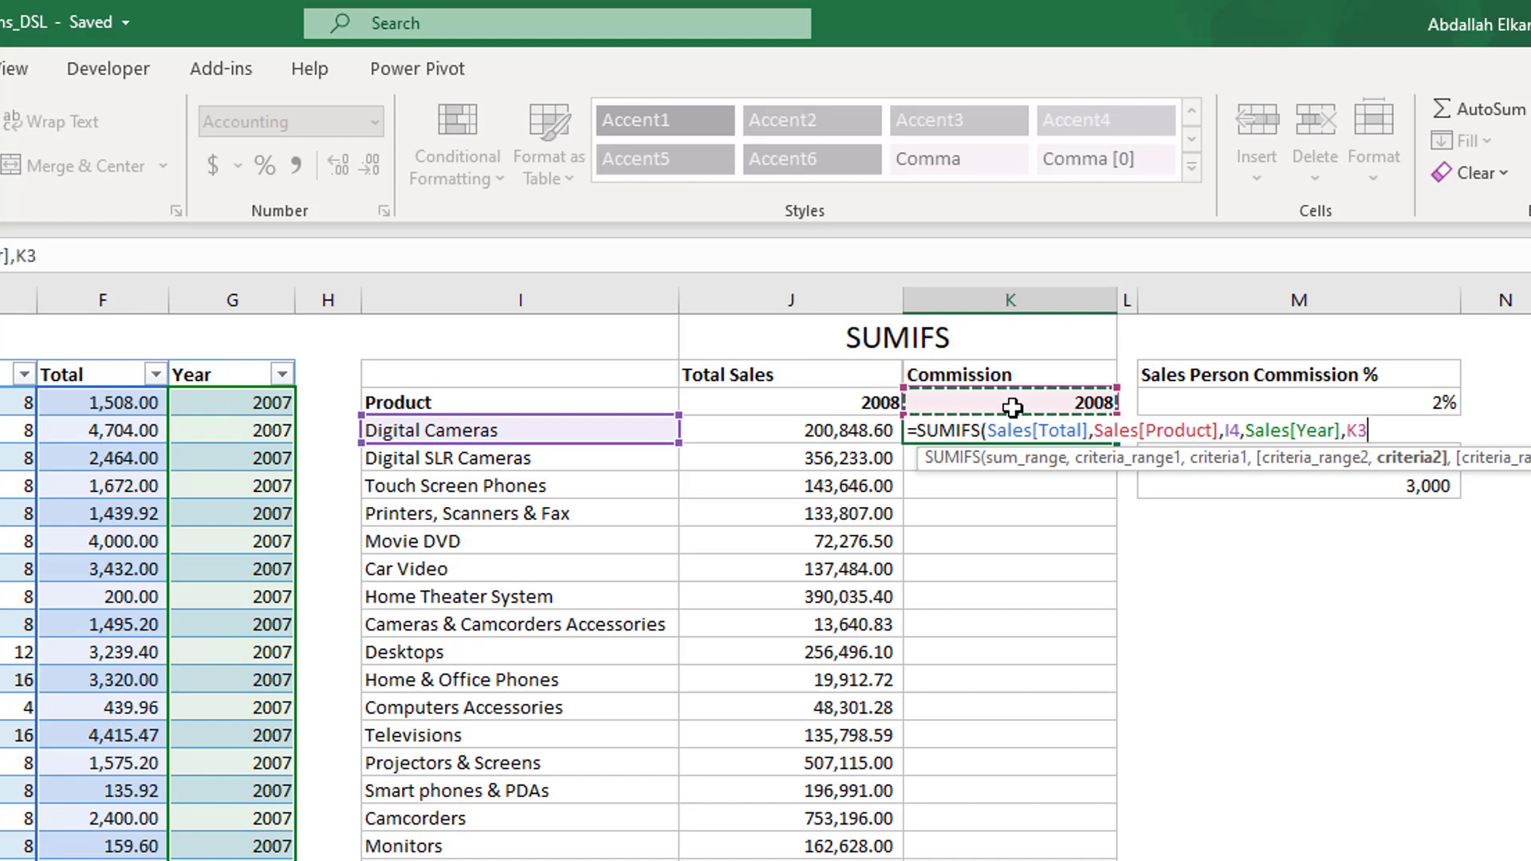
{"action": "type", "text": ","}
{"action": "key", "text": "BackSpace"}
{"action": "key", "text": "F4"}
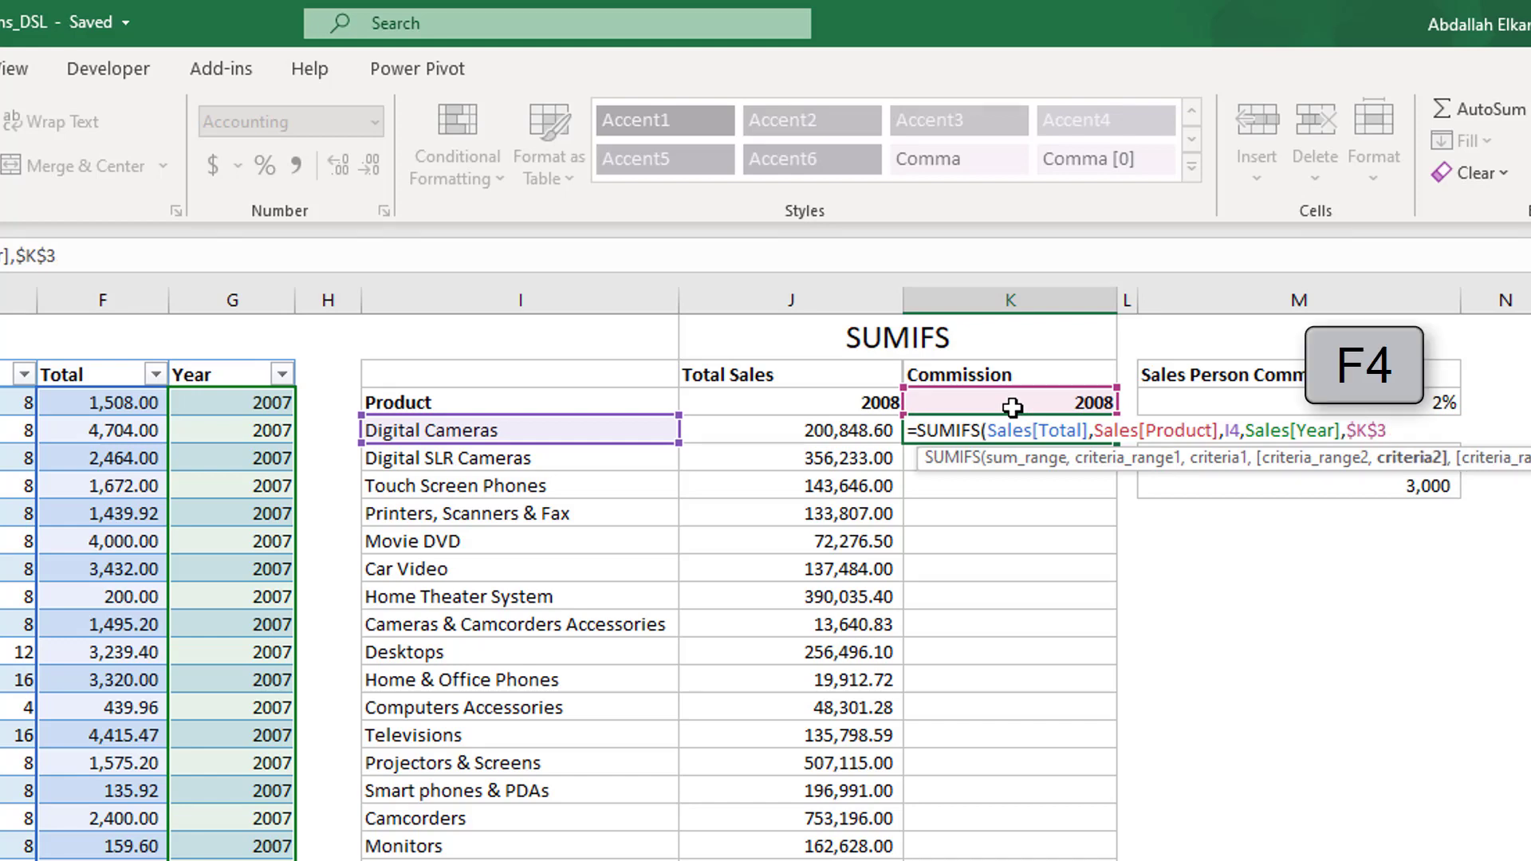
Step: Add Sales[Total] with the criterion >3000 as the Commission formula's third criteria pair
{"action": "type", "text": ","}
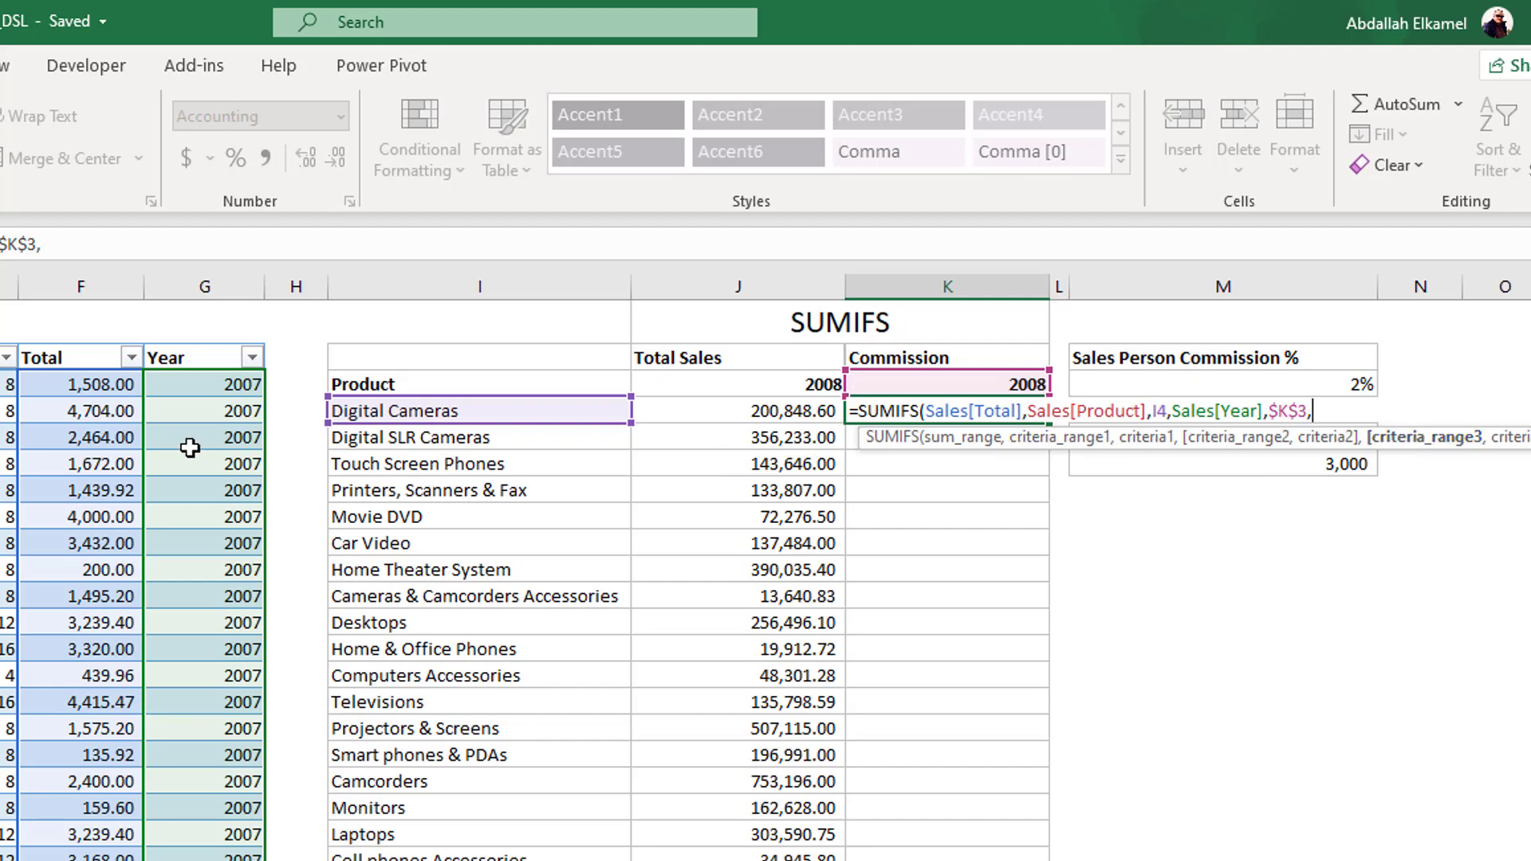
{"action": "left_click", "coordinate": [73, 348]}
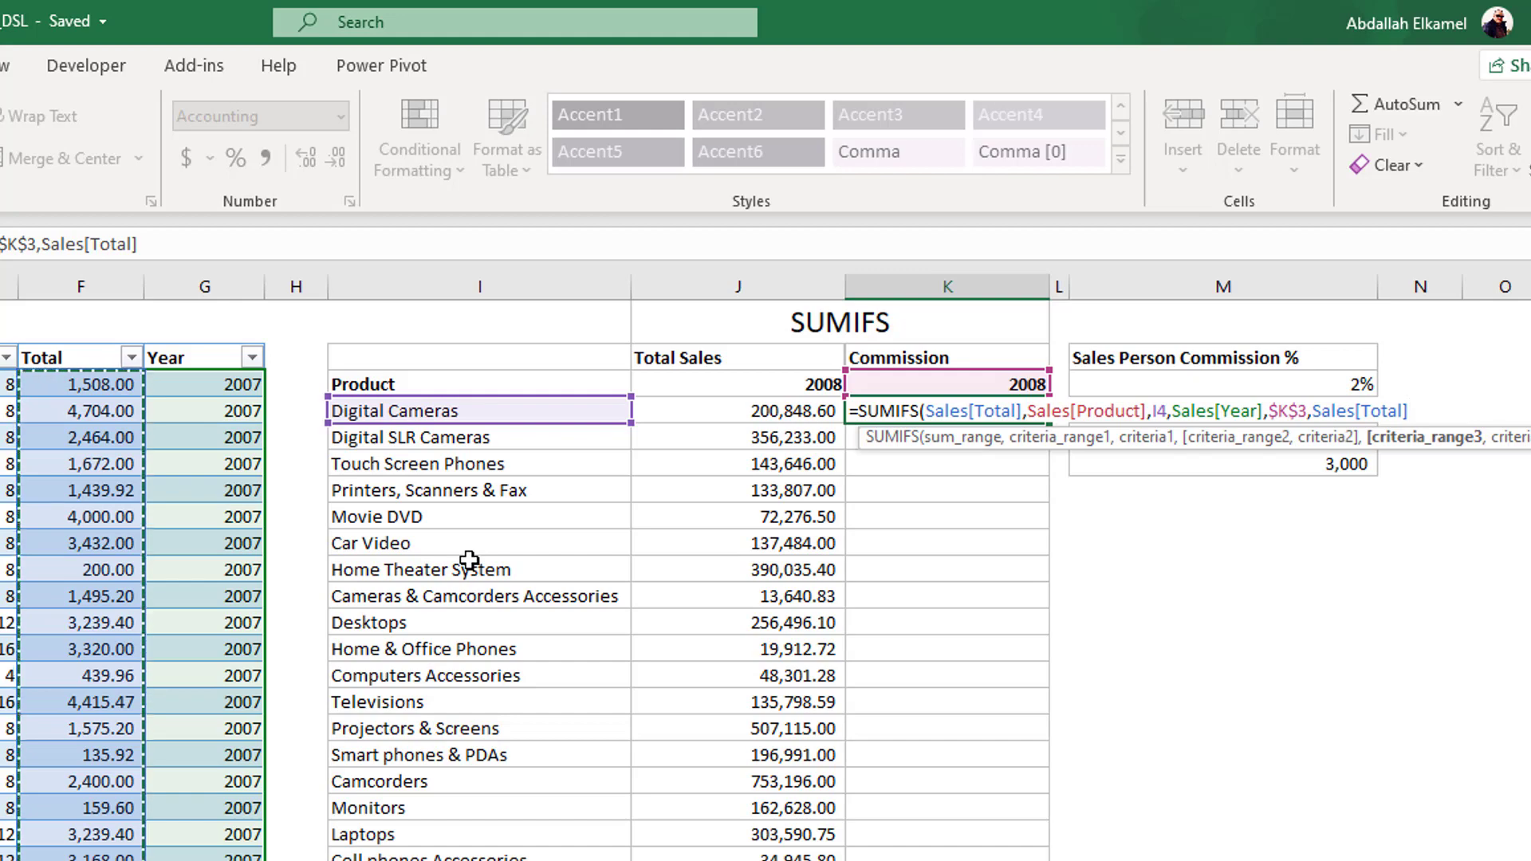
{"action": "type", "text": ",>3000"}
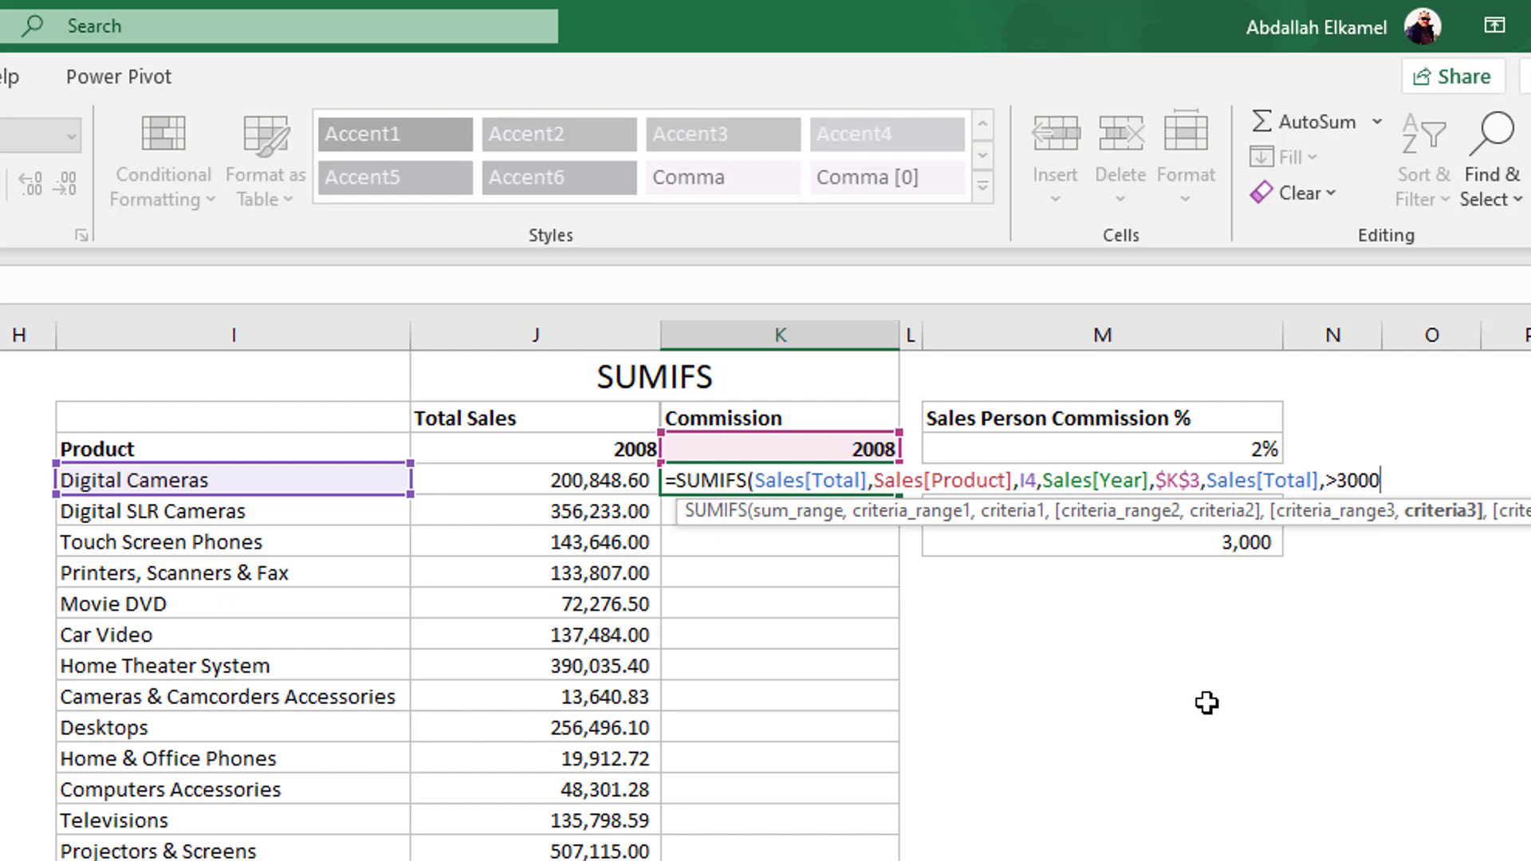
Step: Enclose the greater-than operator in quotation marks and join it to 3000 with an ampersand, giving ">"&3000
{"action": "left_click", "coordinate": [1338, 482]}
{"action": "type", "text": "\""}
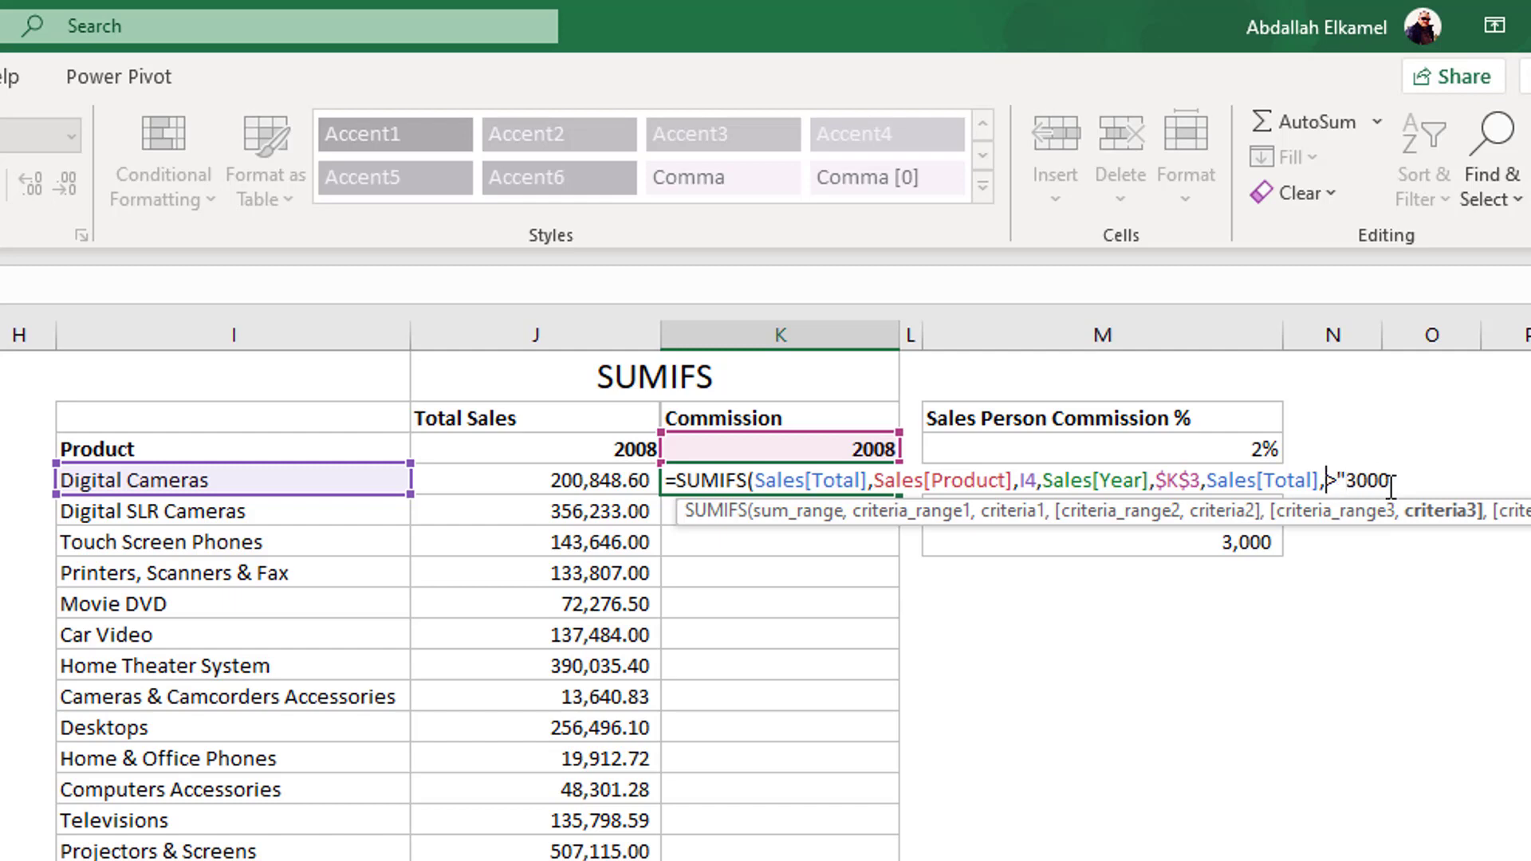
{"action": "key", "text": "Left"}
{"action": "key", "text": "Left"}
{"action": "type", "text": "\""}
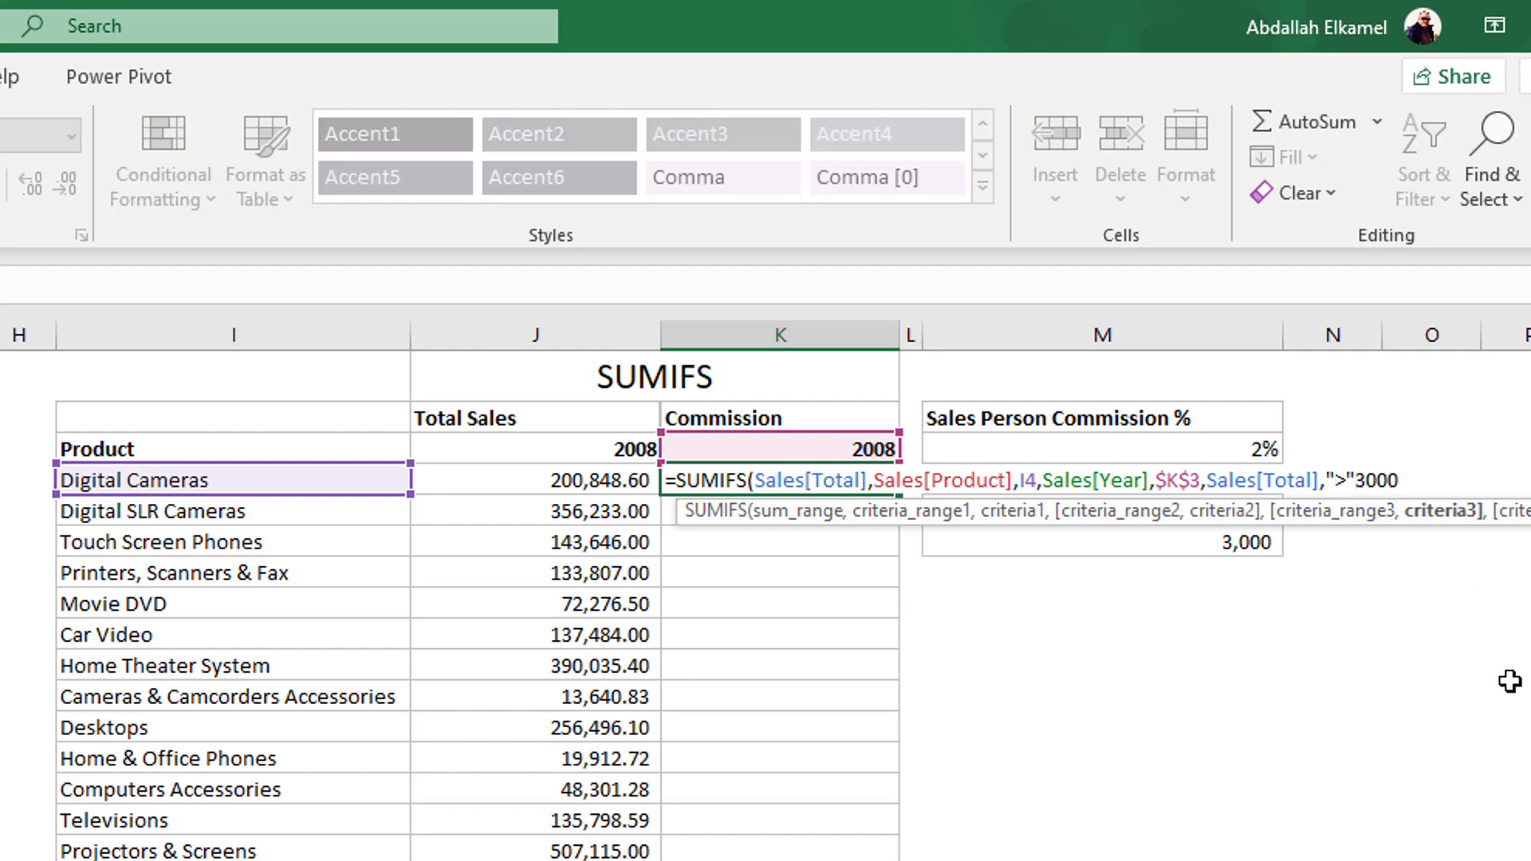
{"action": "type", "text": "&"}
{"action": "left_click", "coordinate": [1452, 479]}
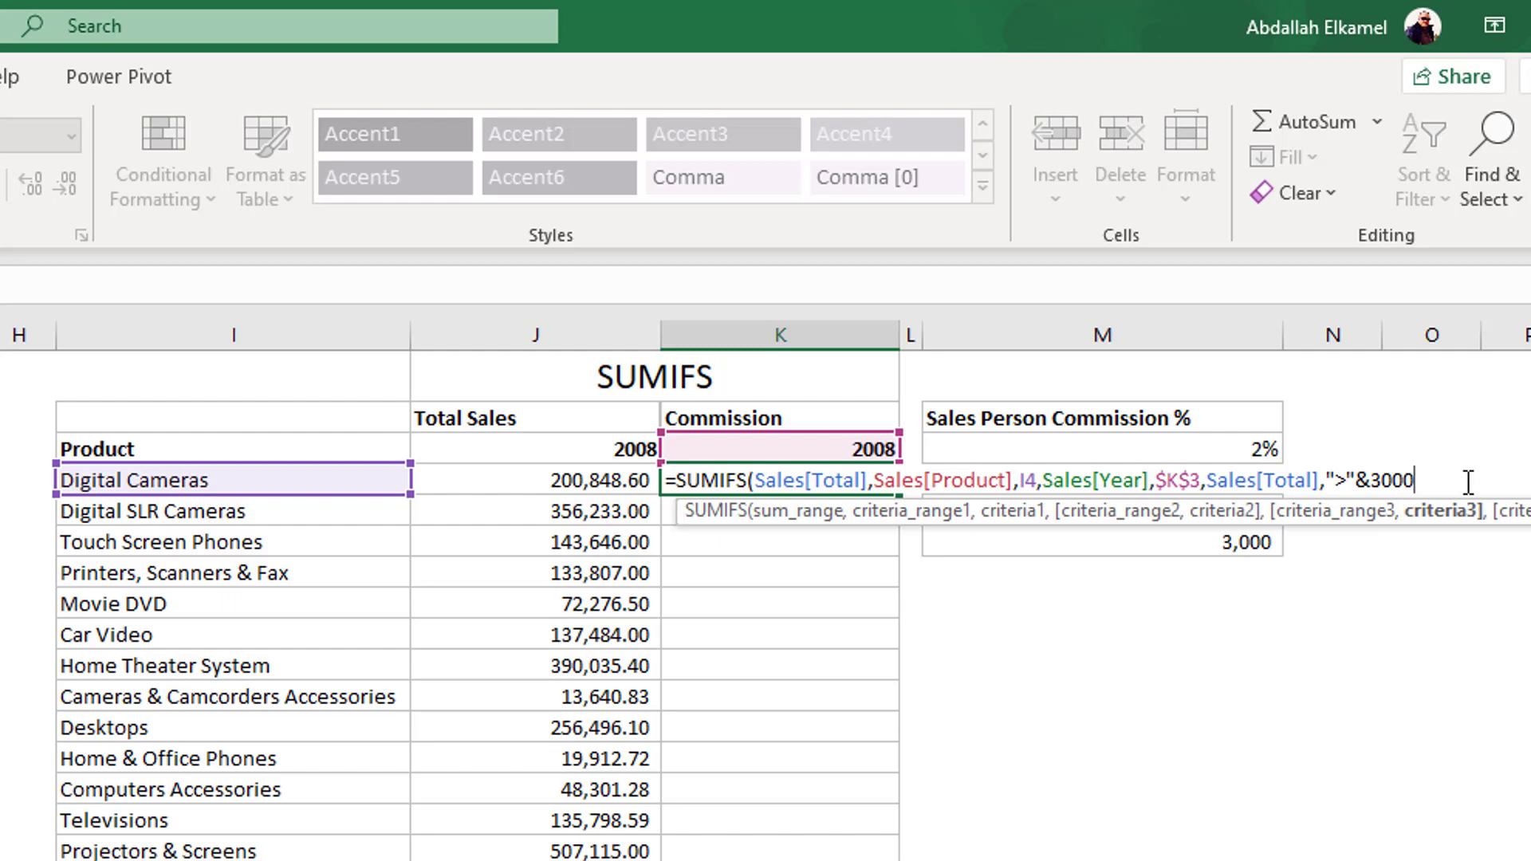
Step: Replace the typed 3000 in the third criterion with the absolute reference $M$6 and complete the SUMIFS formula
{"action": "key", "text": "BackSpace"}
{"action": "key", "text": "BackSpace"}
{"action": "key", "text": "BackSpace"}
{"action": "key", "text": "BackSpace"}
{"action": "left_click", "coordinate": [1225, 548]}
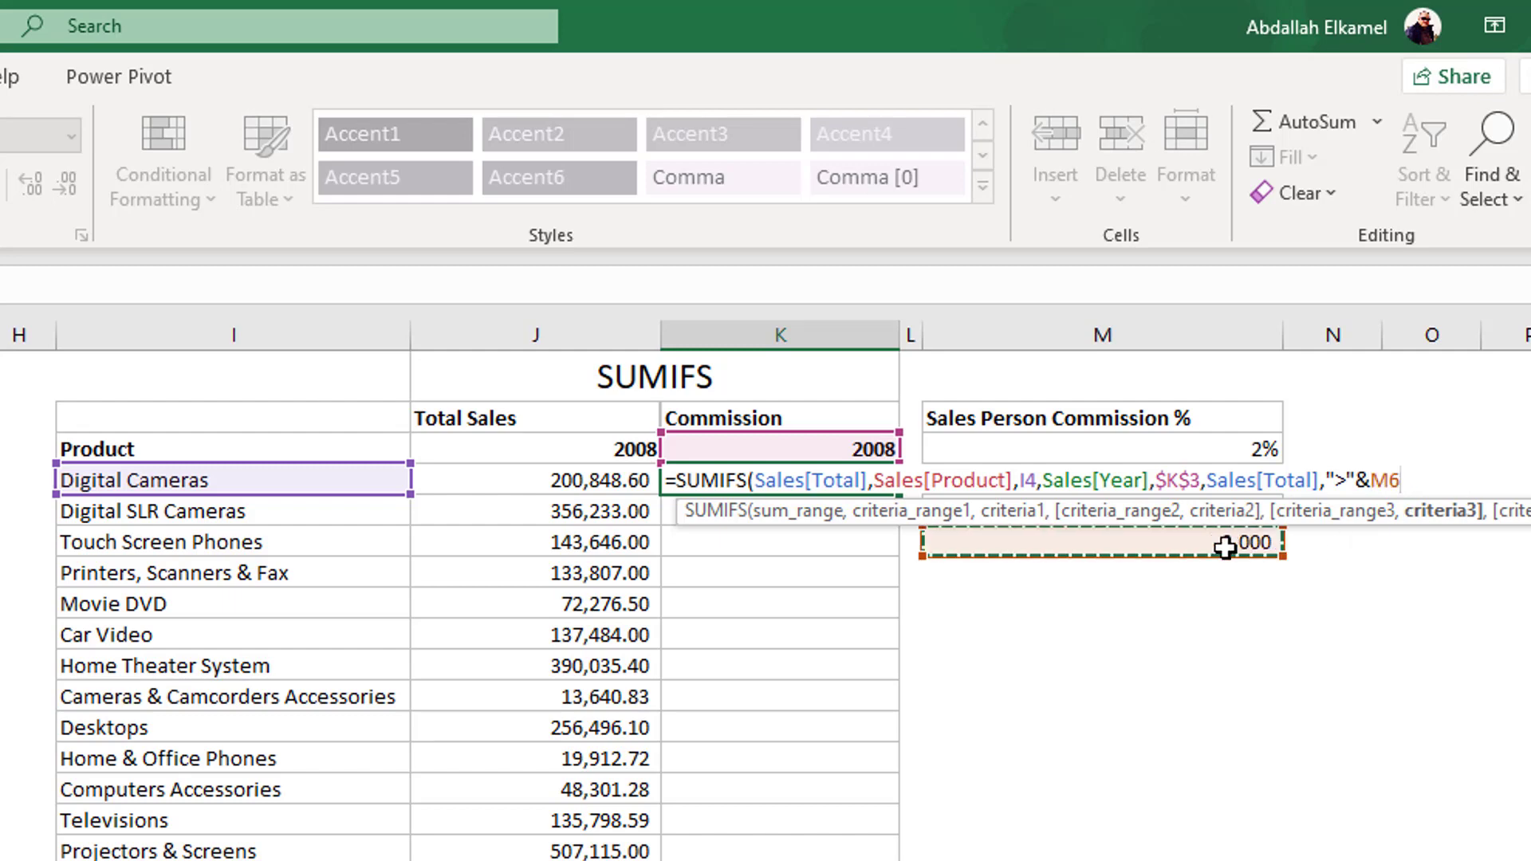
{"action": "key", "text": "F4"}
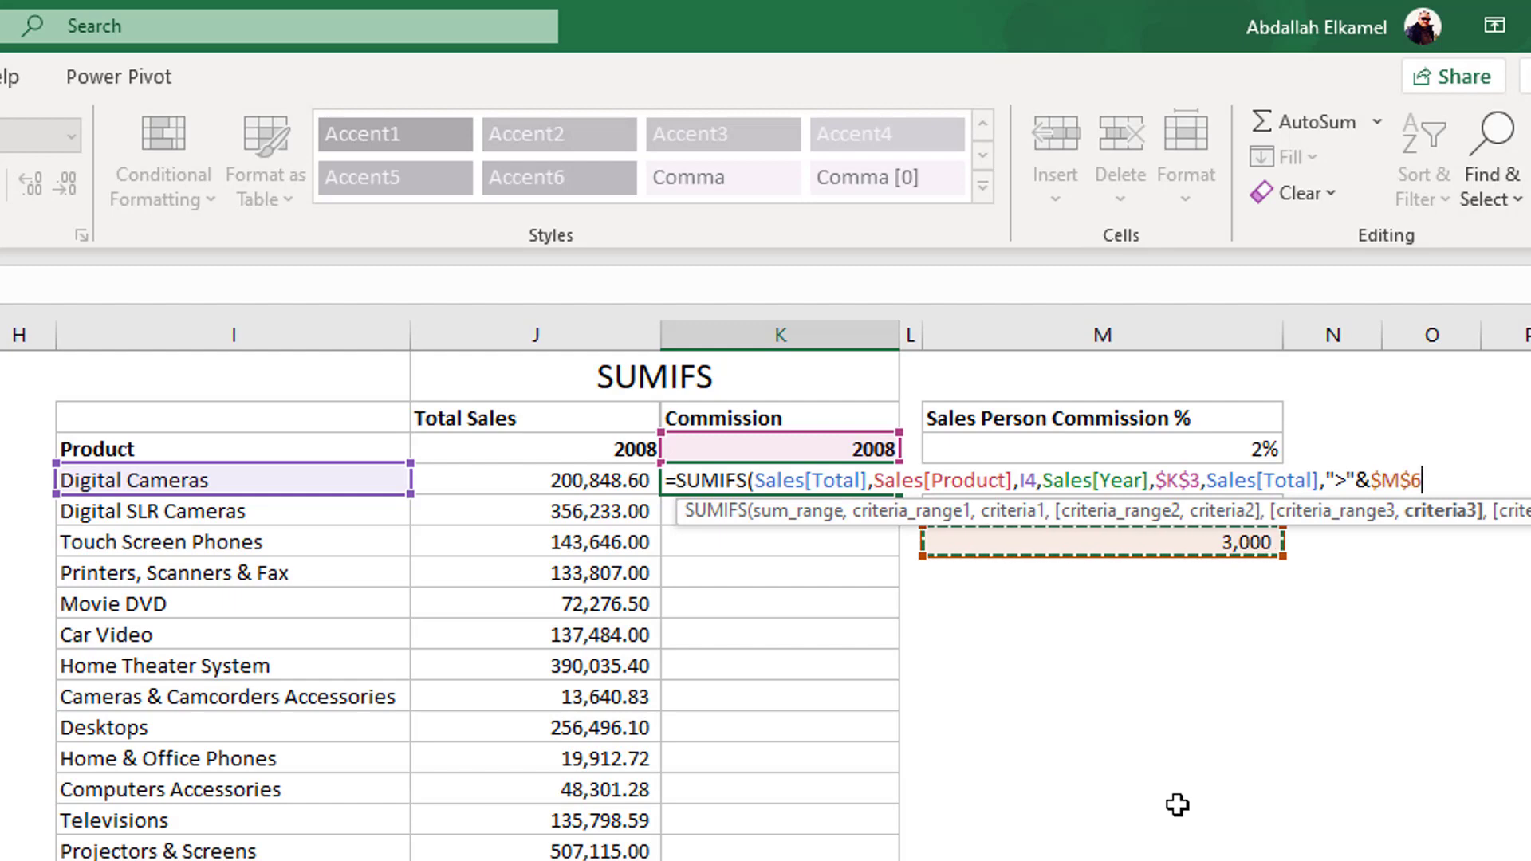
{"action": "type", "text": ")"}
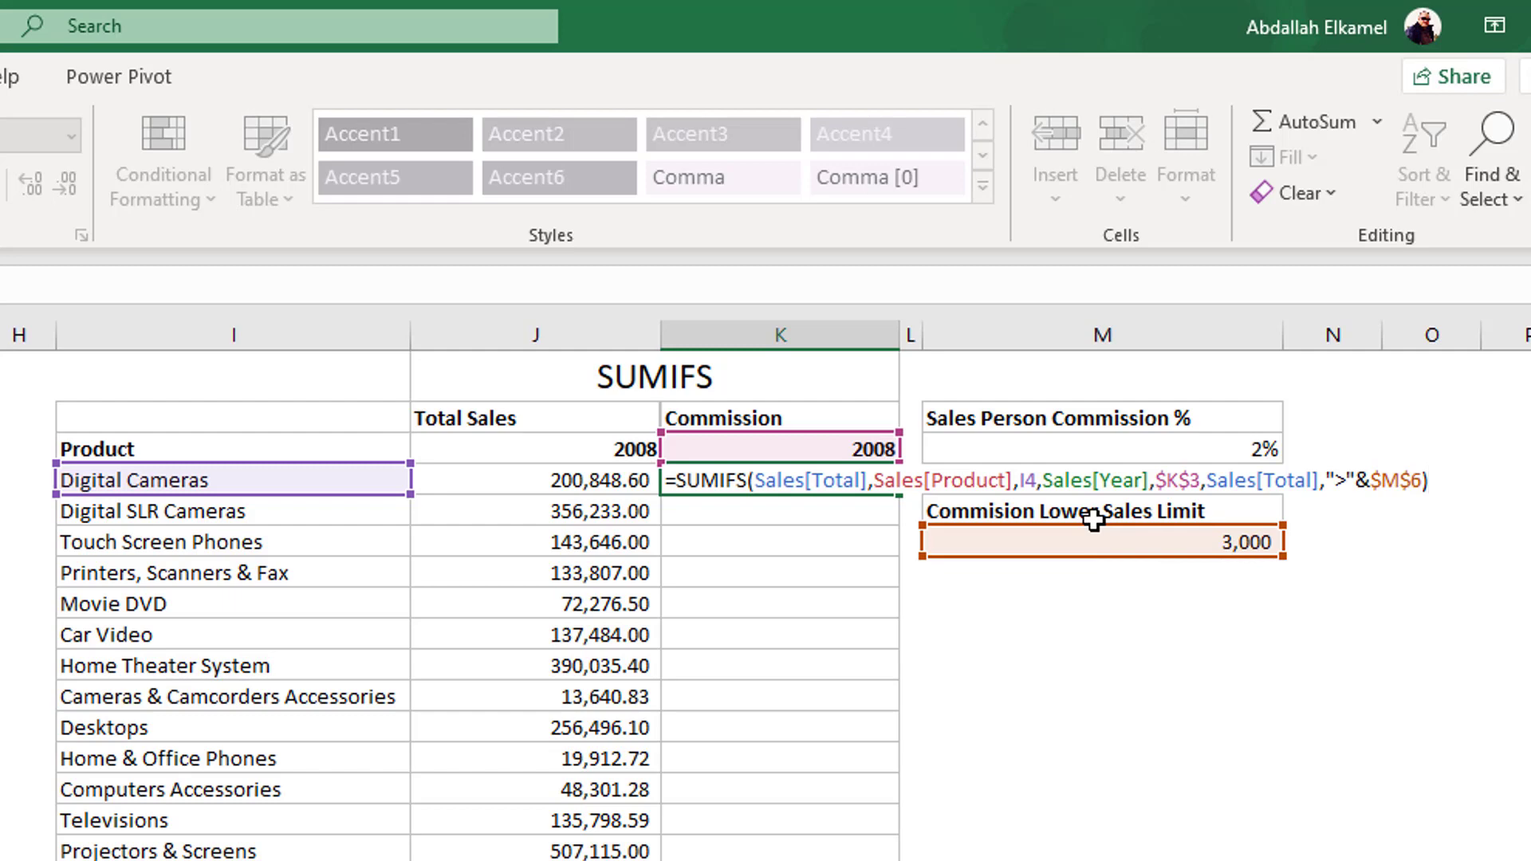
{"action": "key", "text": "Return"}
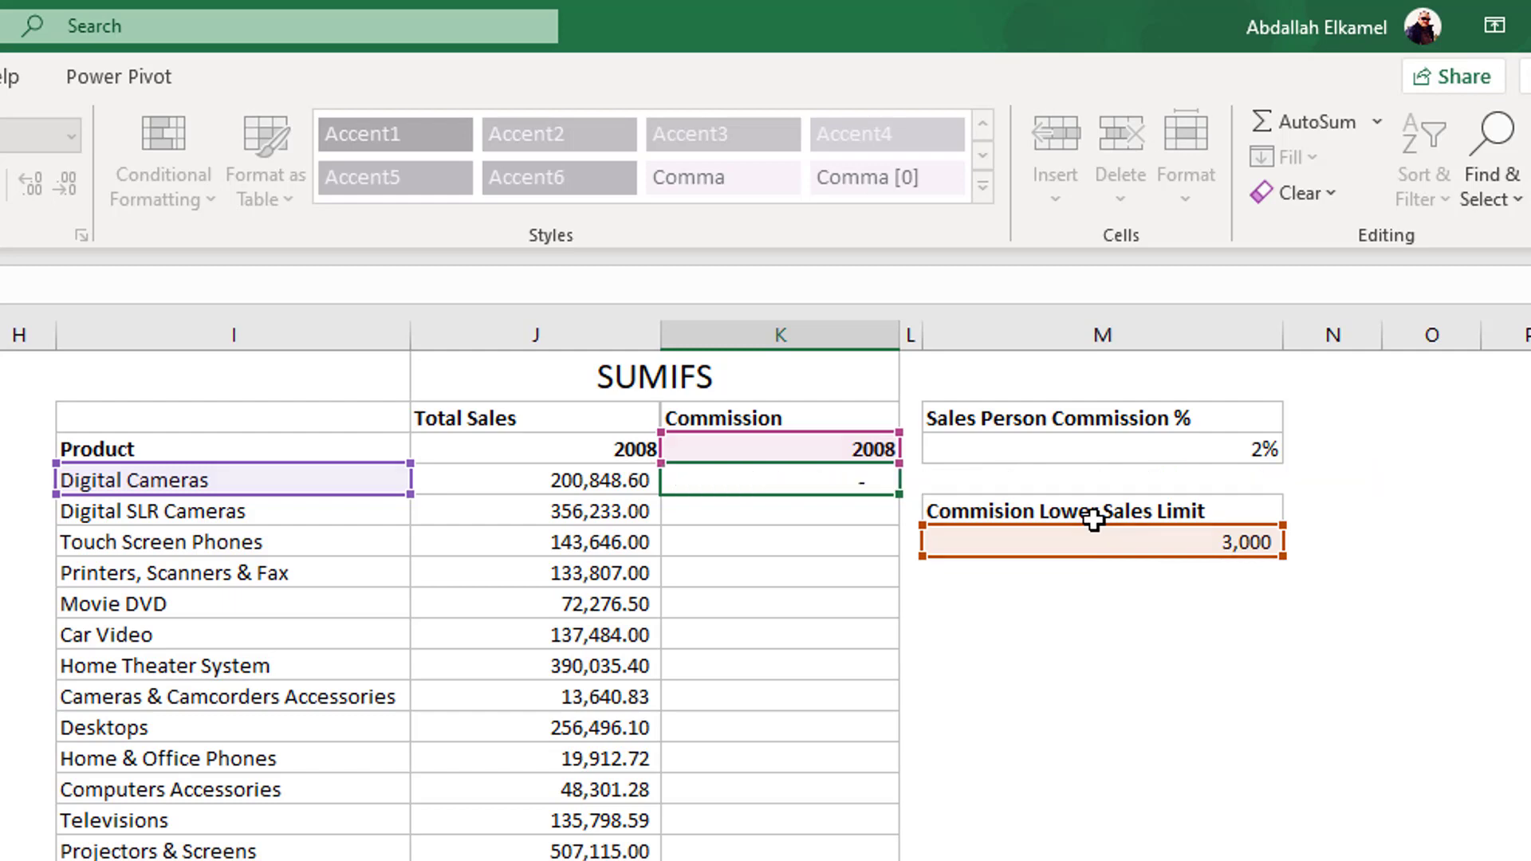
Step: Multiply the Digital Cameras Commission formula in K4 by the commission percentage using the absolute reference $M$3
{"action": "left_click", "coordinate": [697, 480]}
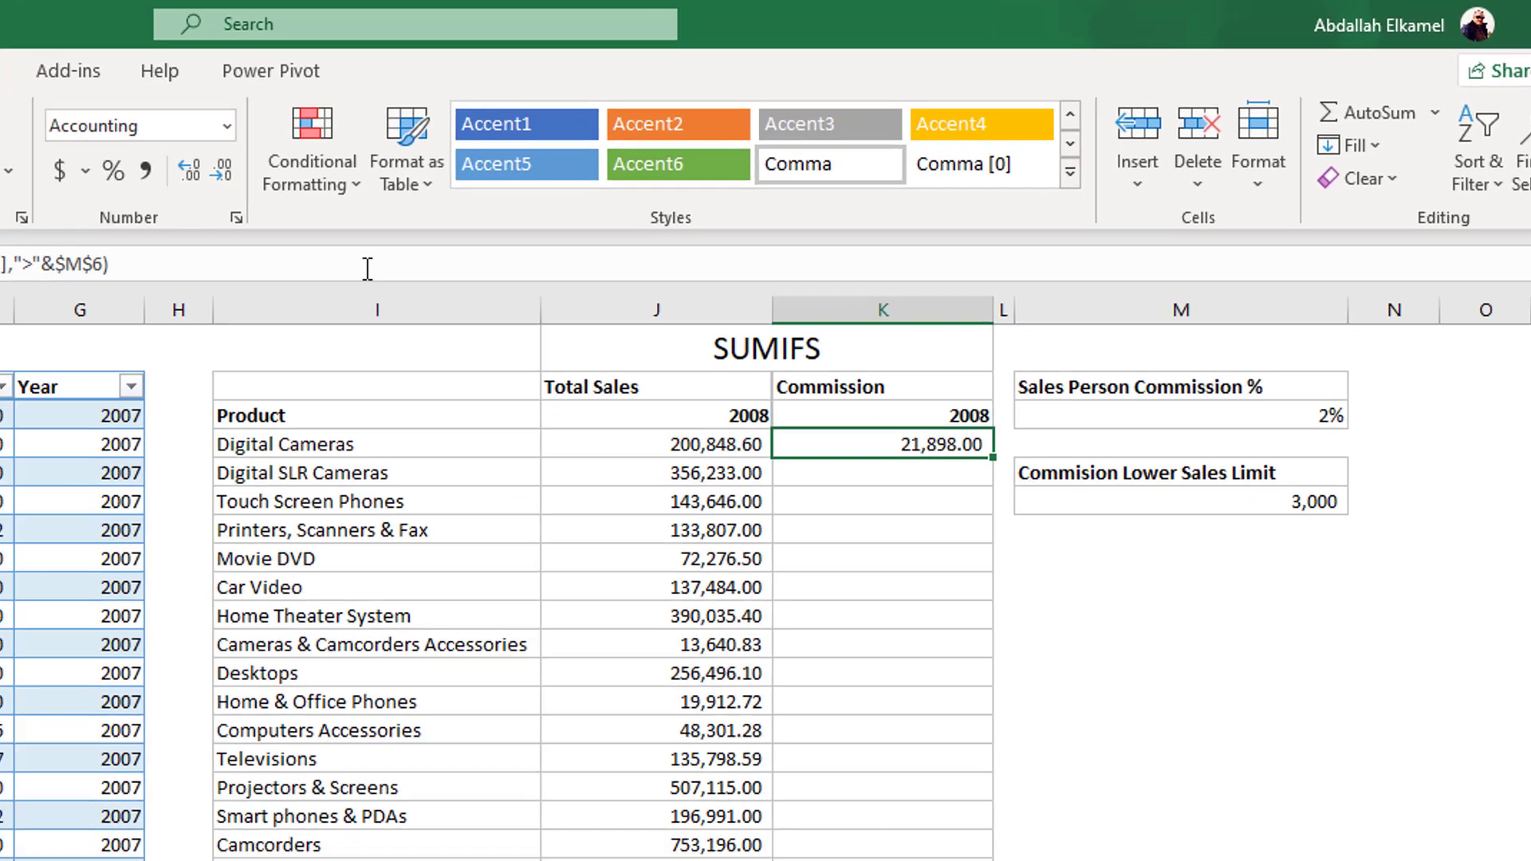
{"action": "left_click", "coordinate": [223, 281]}
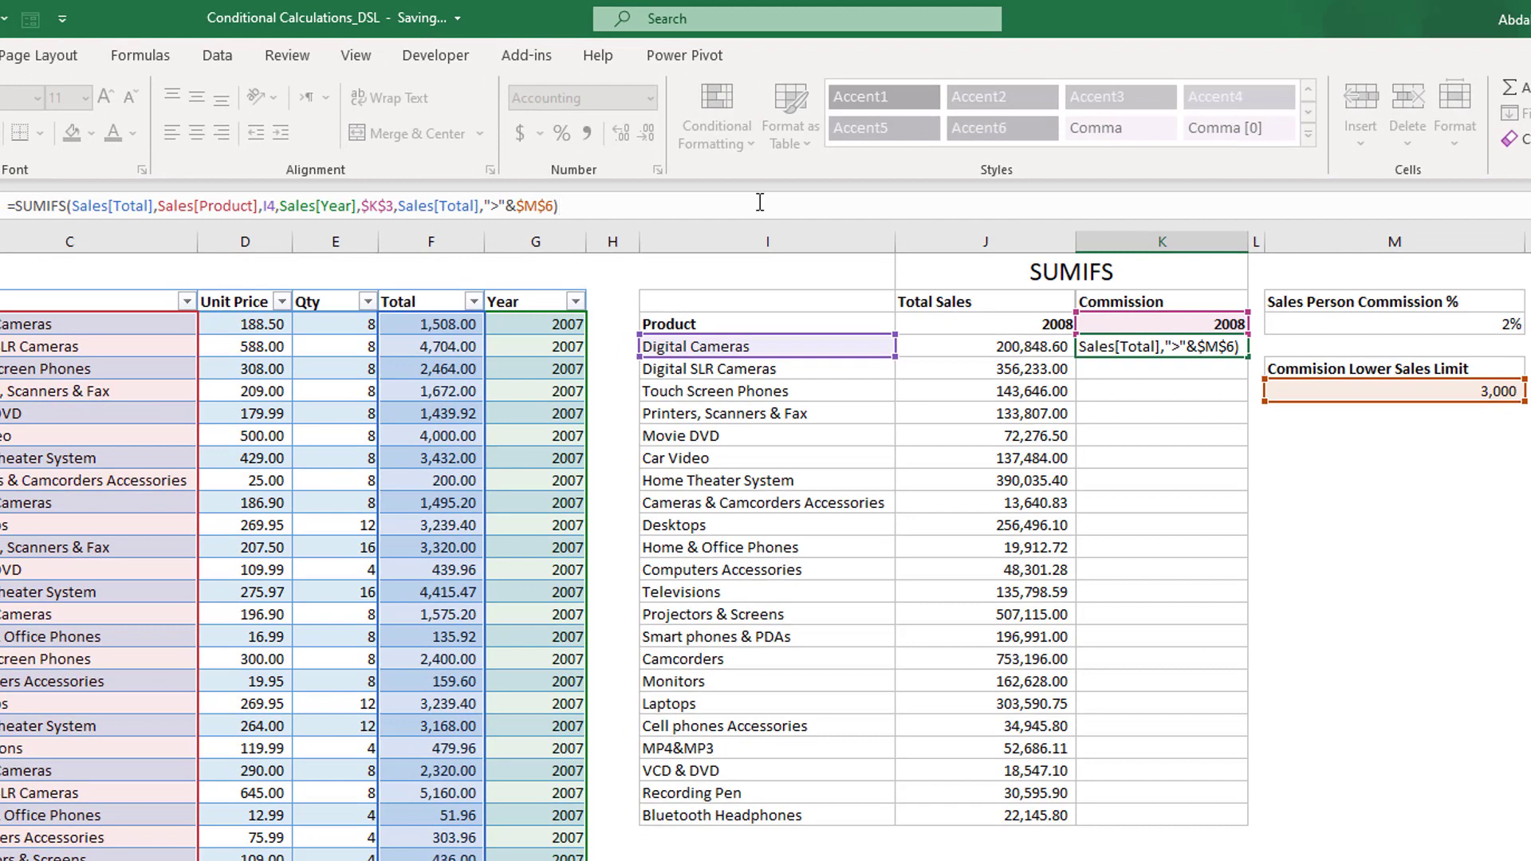
{"action": "type", "text": "*"}
{"action": "left_click", "coordinate": [1392, 334]}
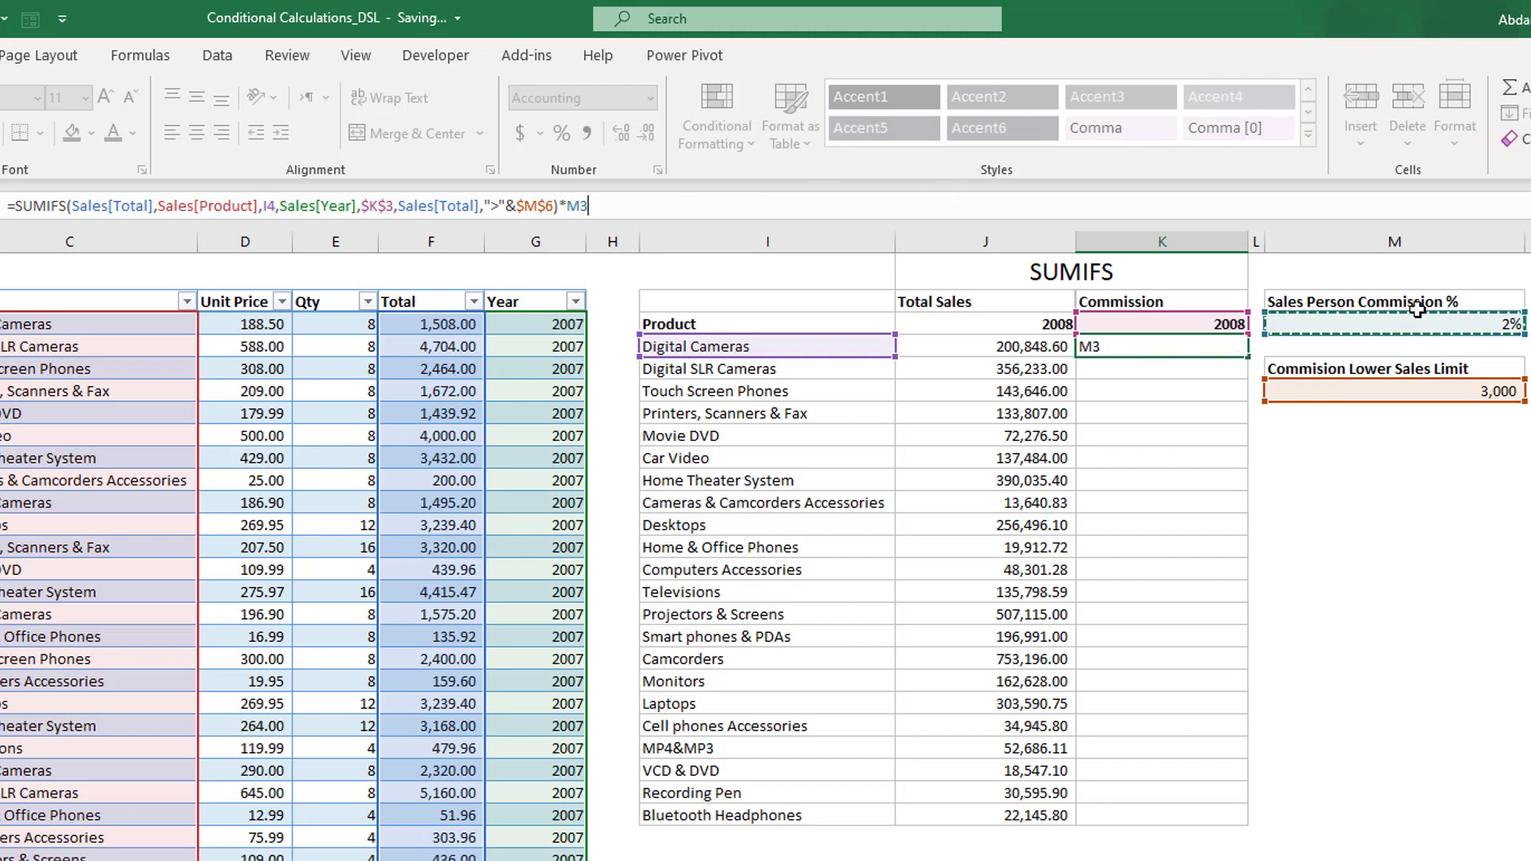
{"action": "key", "text": "F4"}
{"action": "key", "text": "Return"}
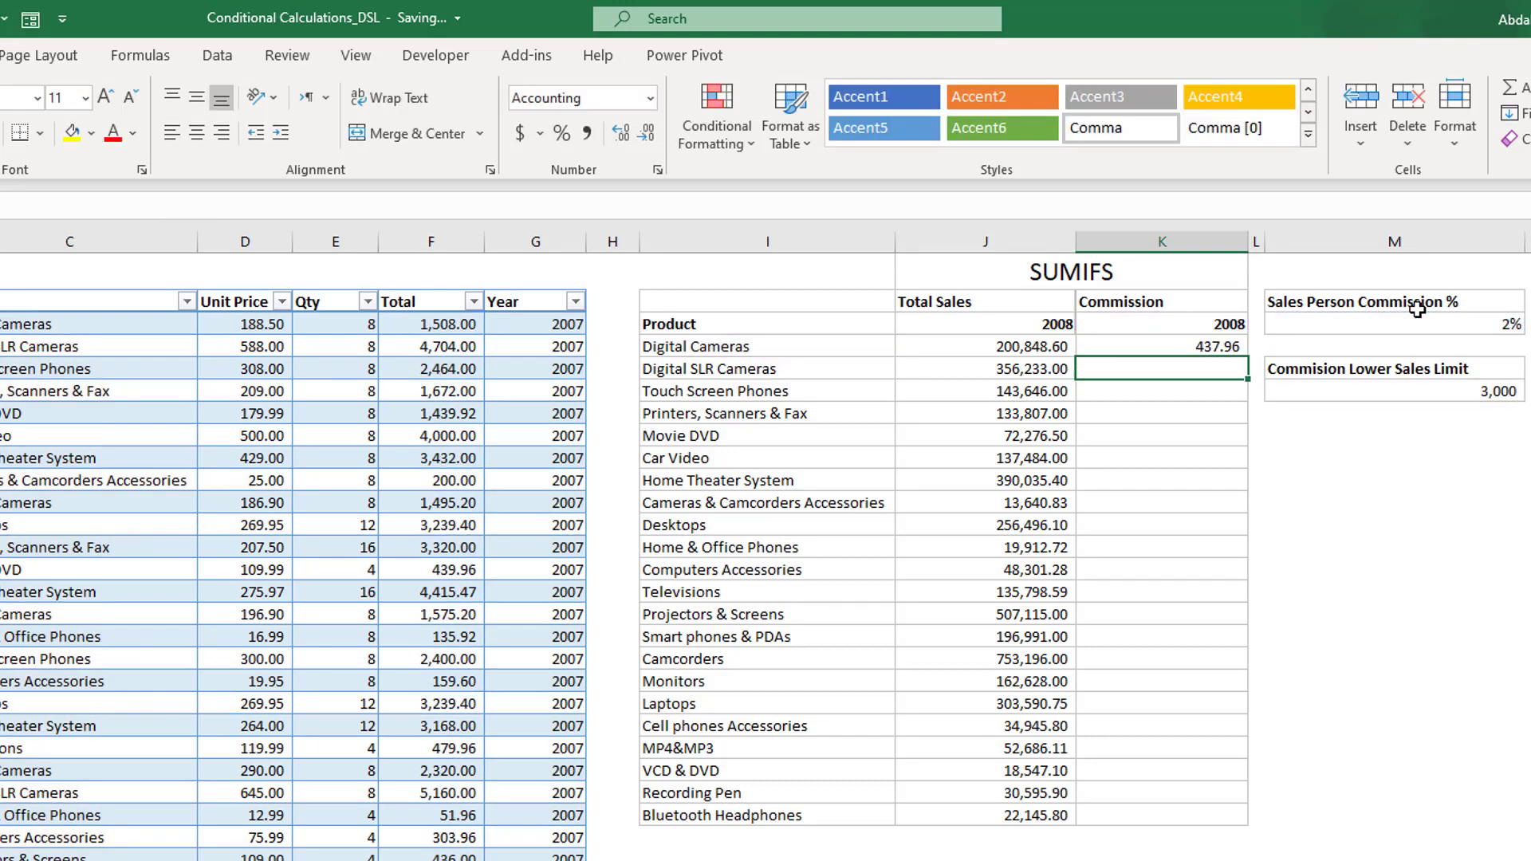
Step: Copy the Commission formula from K4 down to all remaining products through Bluetooth Headphones
{"action": "left_click", "coordinate": [1124, 346]}
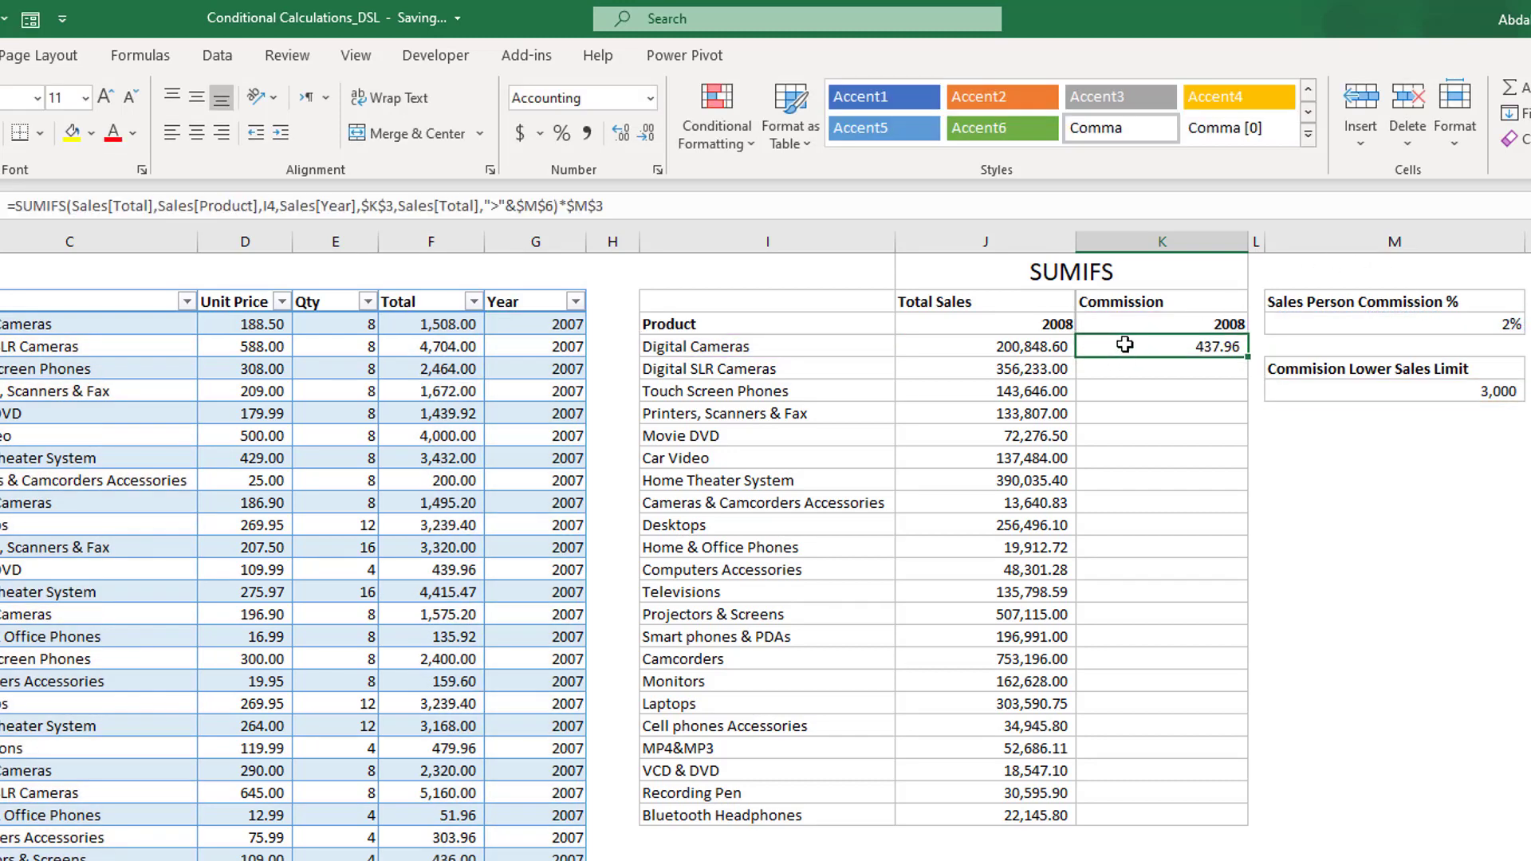
{"action": "double_click", "coordinate": [1247, 357]}
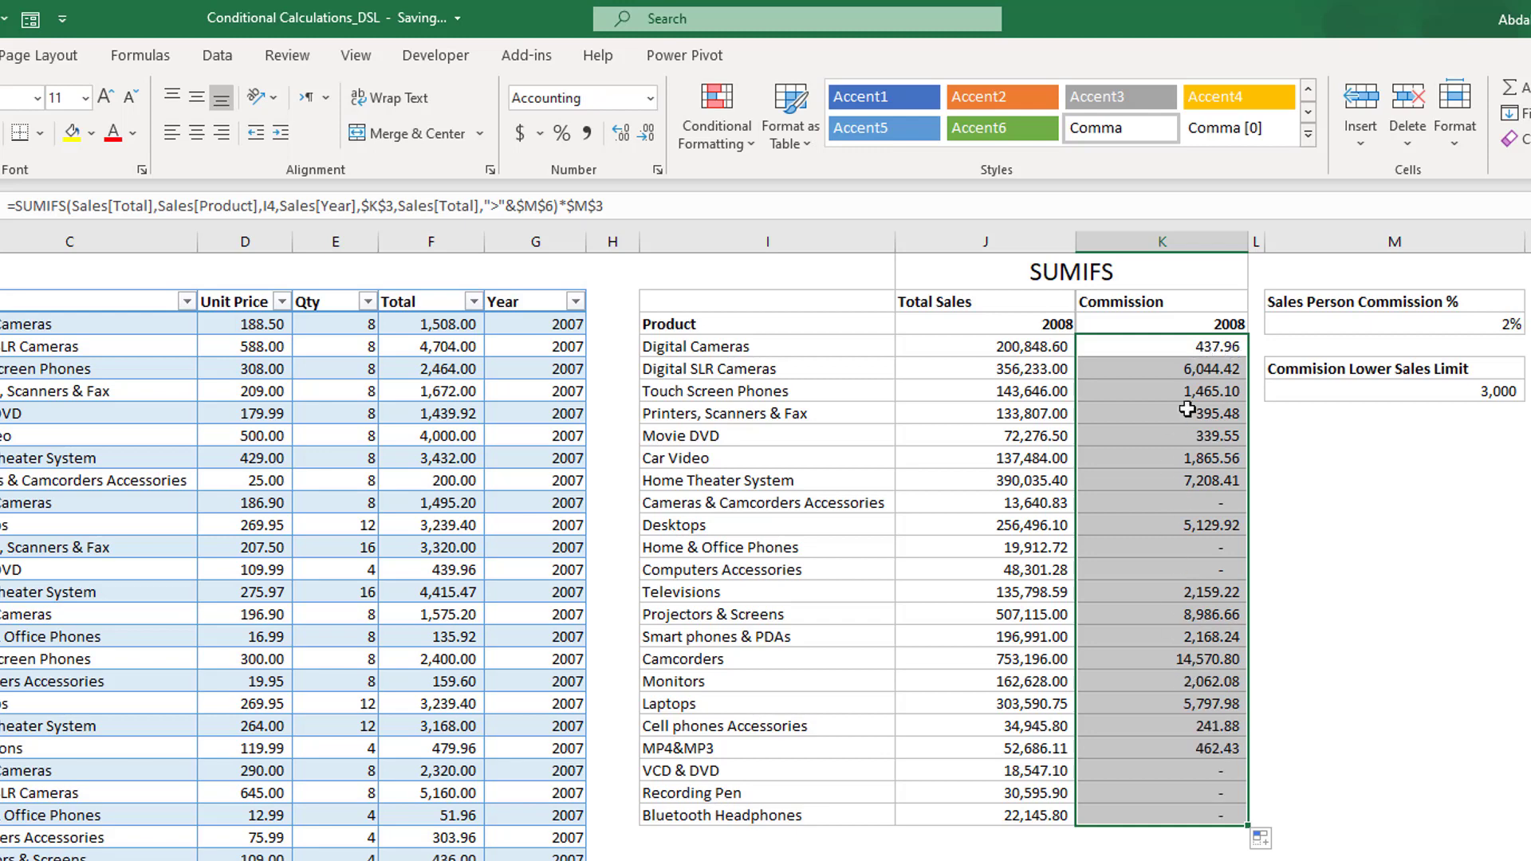
{"action": "left_click", "coordinate": [1168, 346]}
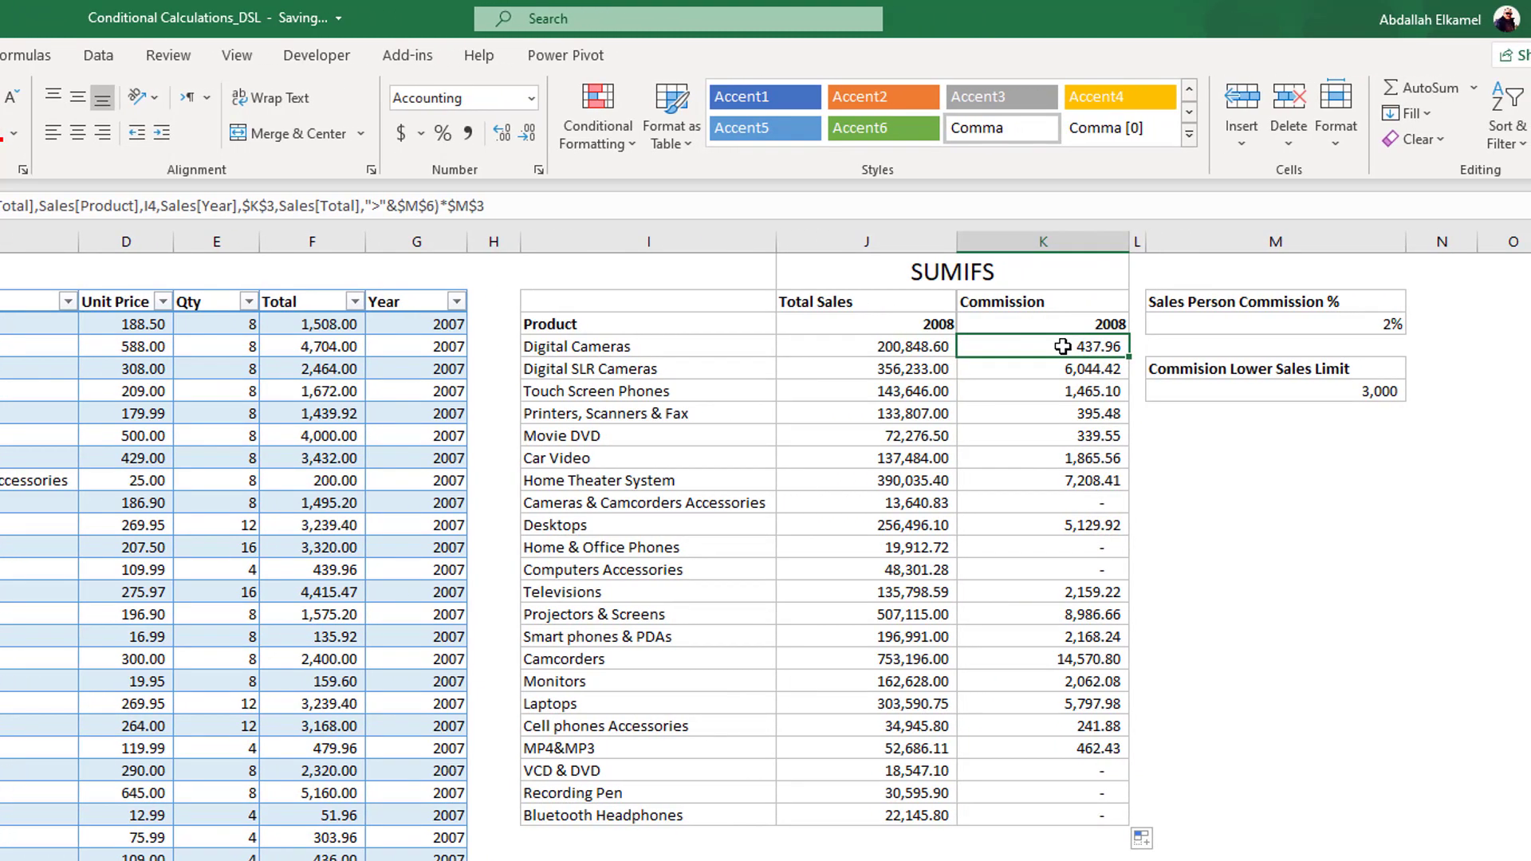
Step: Set the Sales Person Commission % to 1% and the Commission Lower Sales Limit to 2000
{"action": "left_click", "coordinate": [1266, 327]}
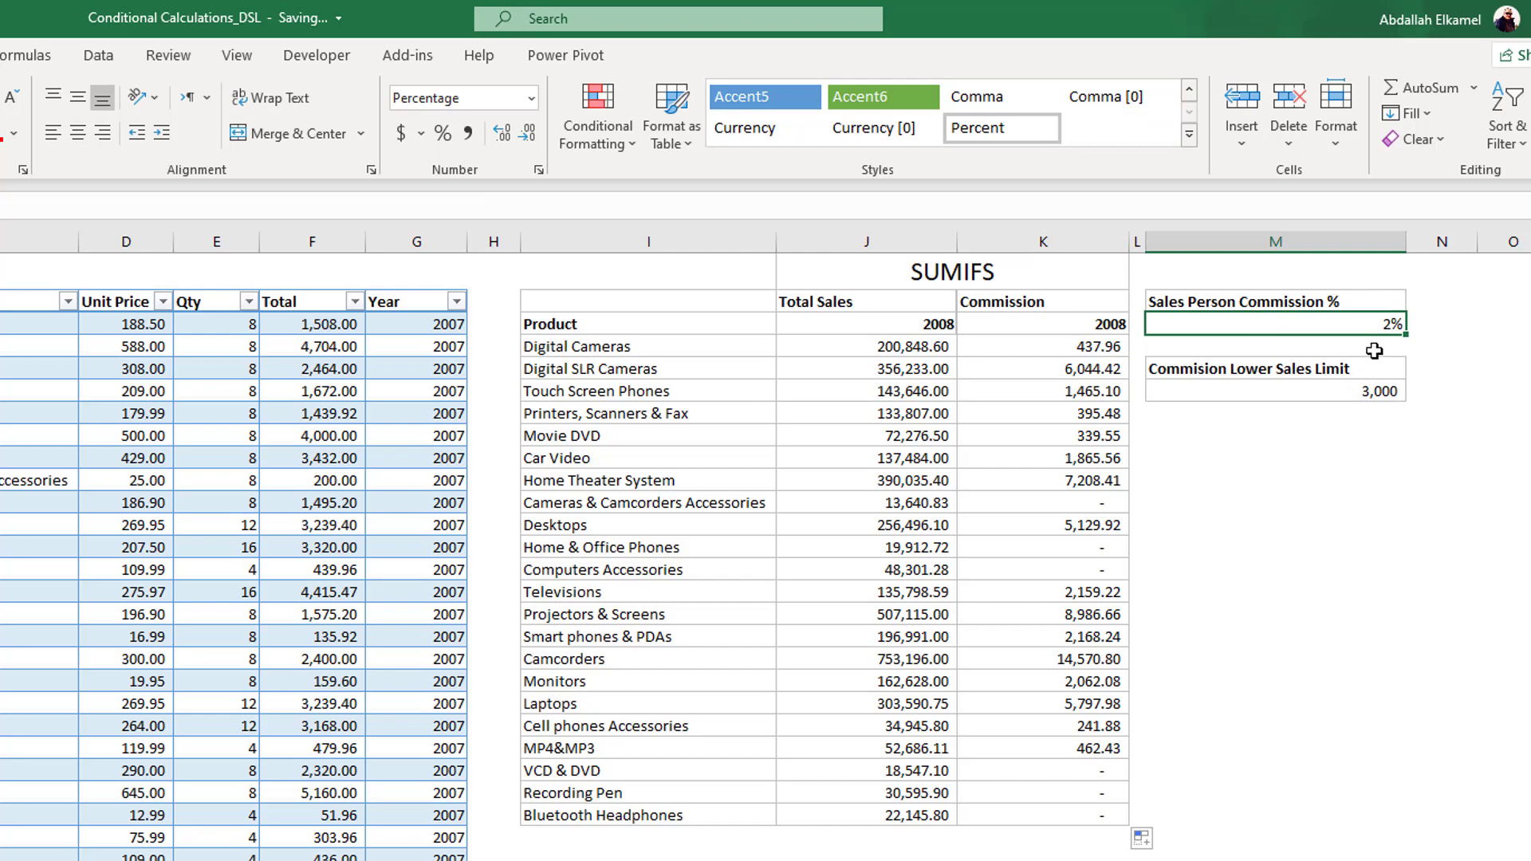
{"action": "type", "text": "1"}
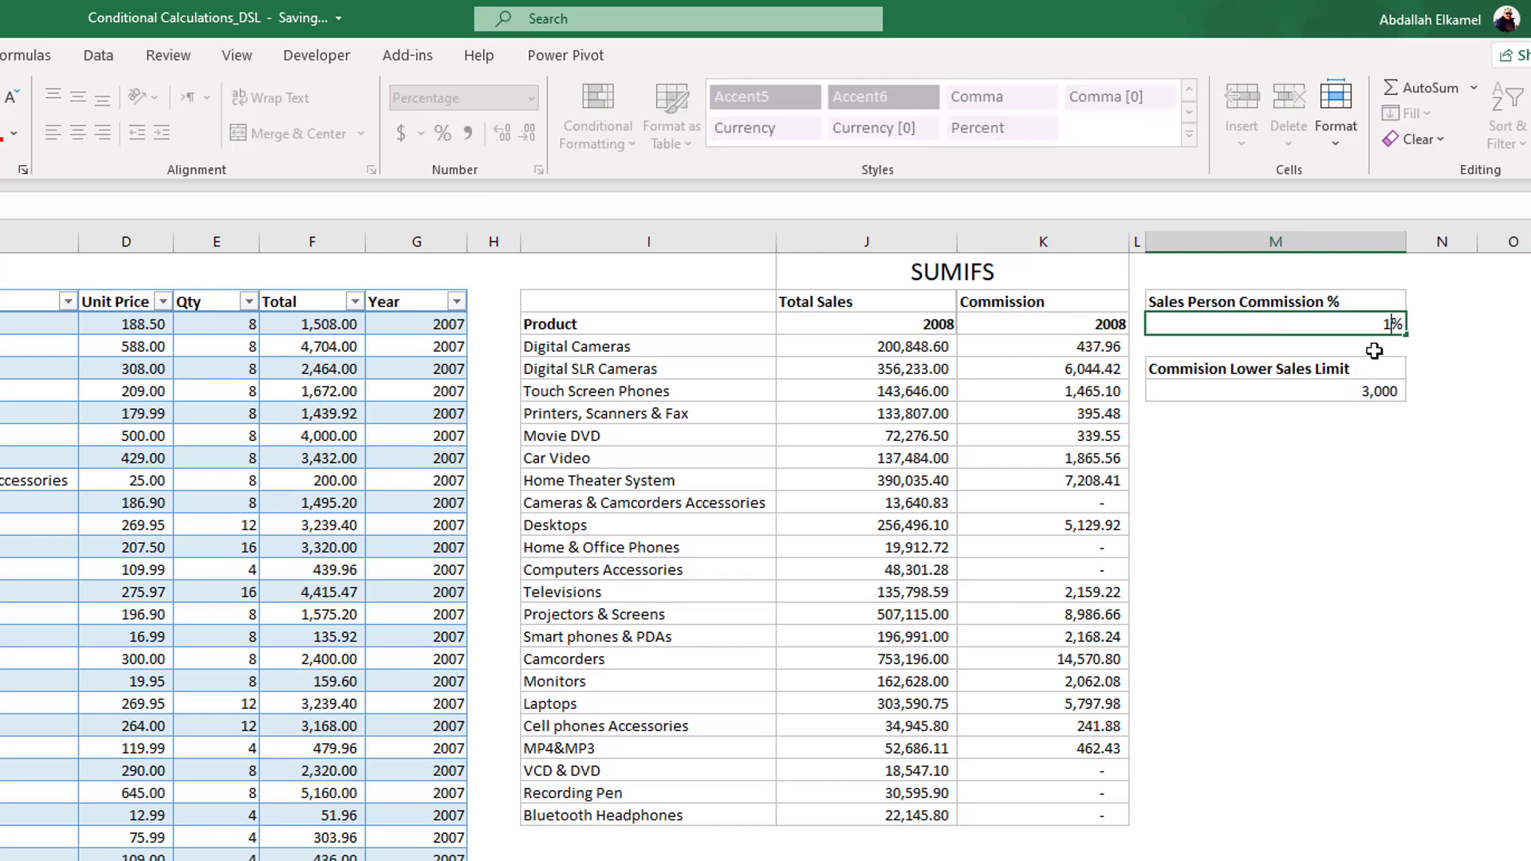
{"action": "key", "text": "Return"}
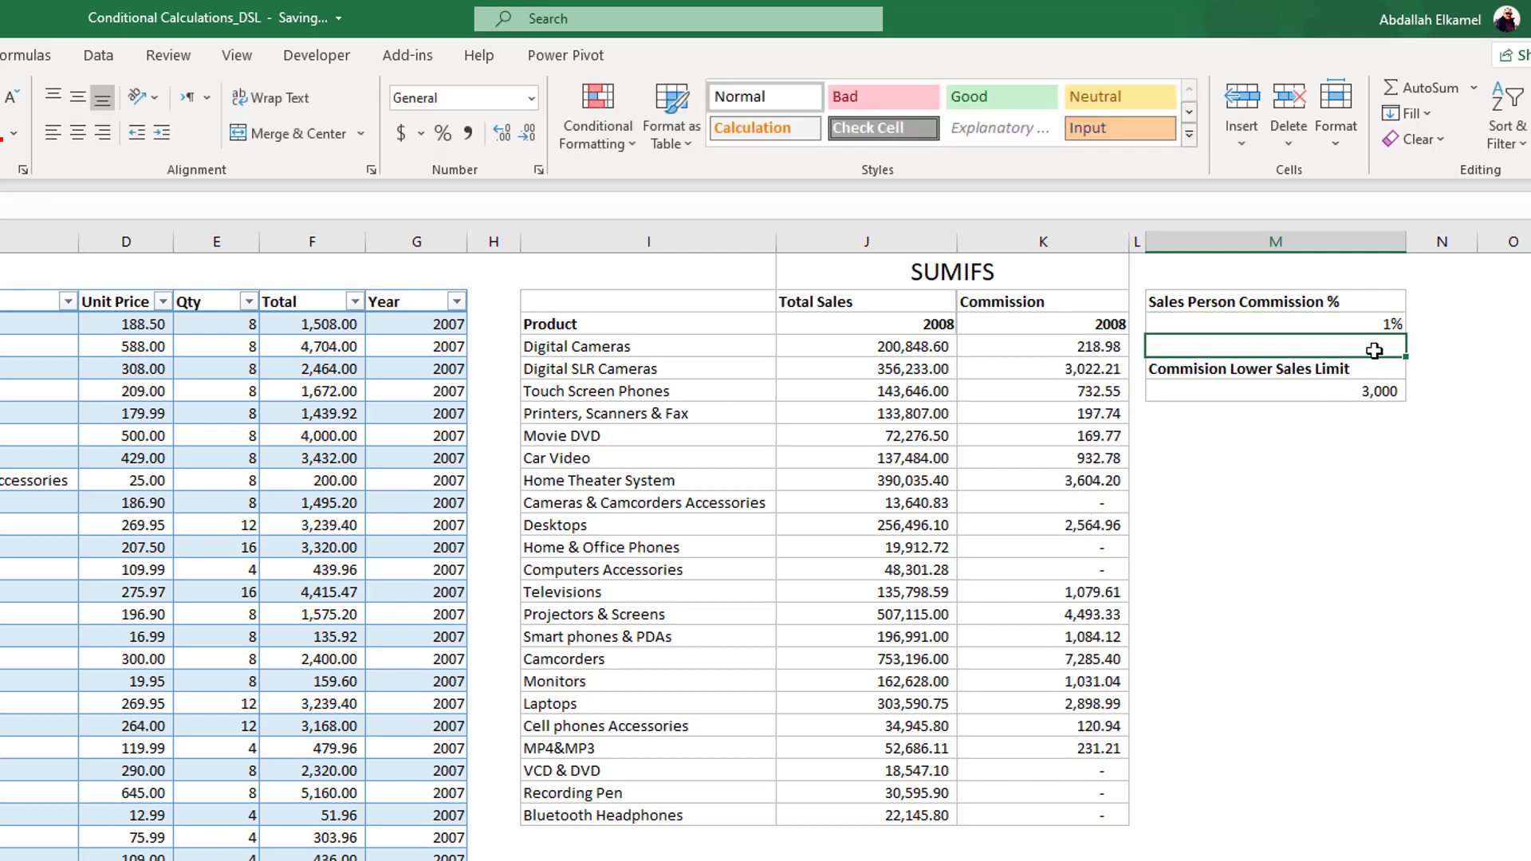
{"action": "left_click", "coordinate": [1356, 389]}
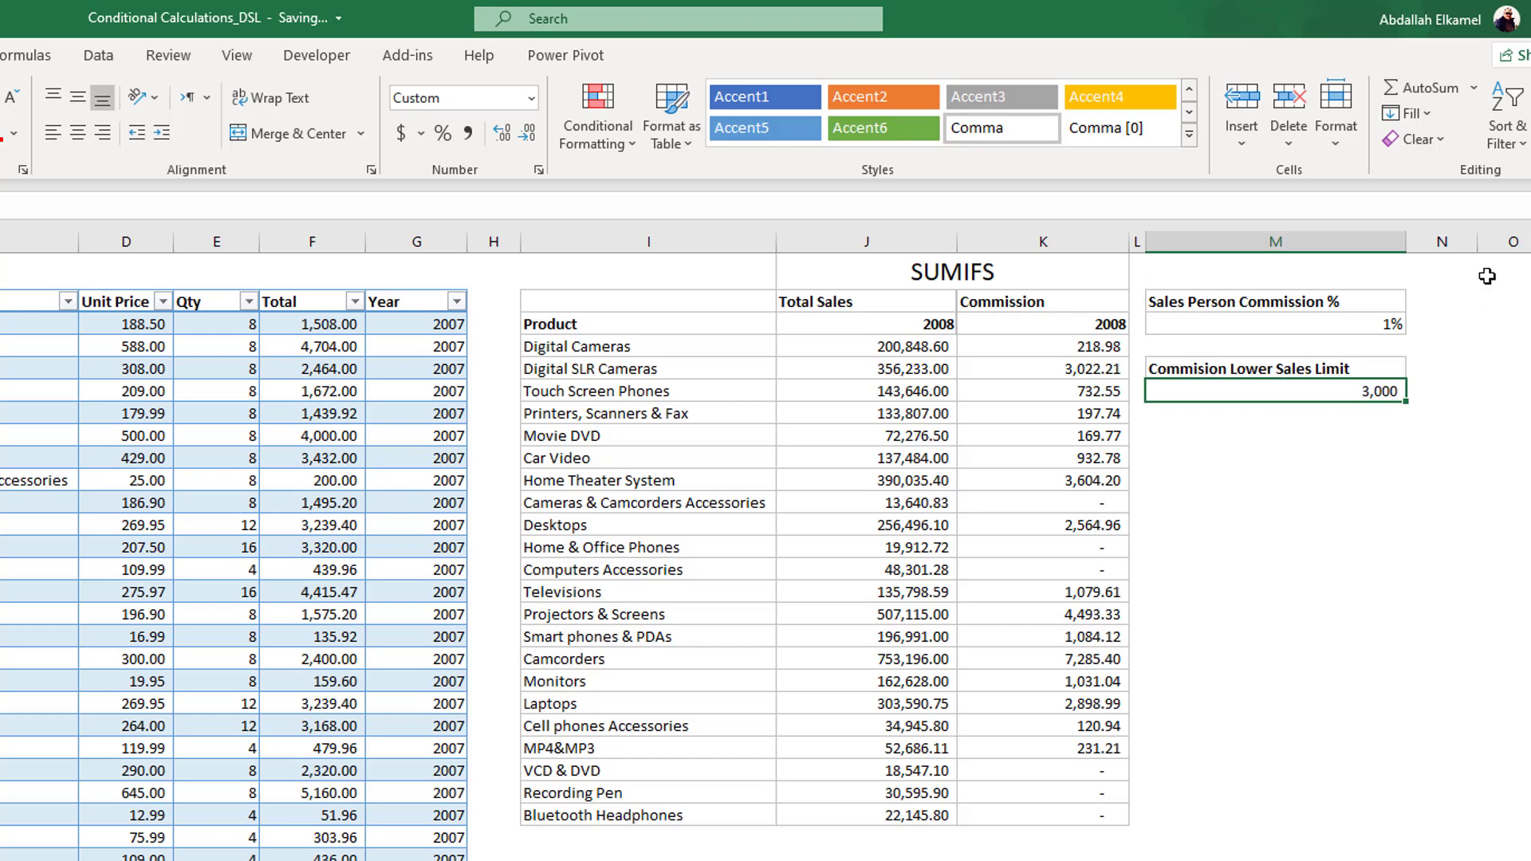
{"action": "type", "text": "2000"}
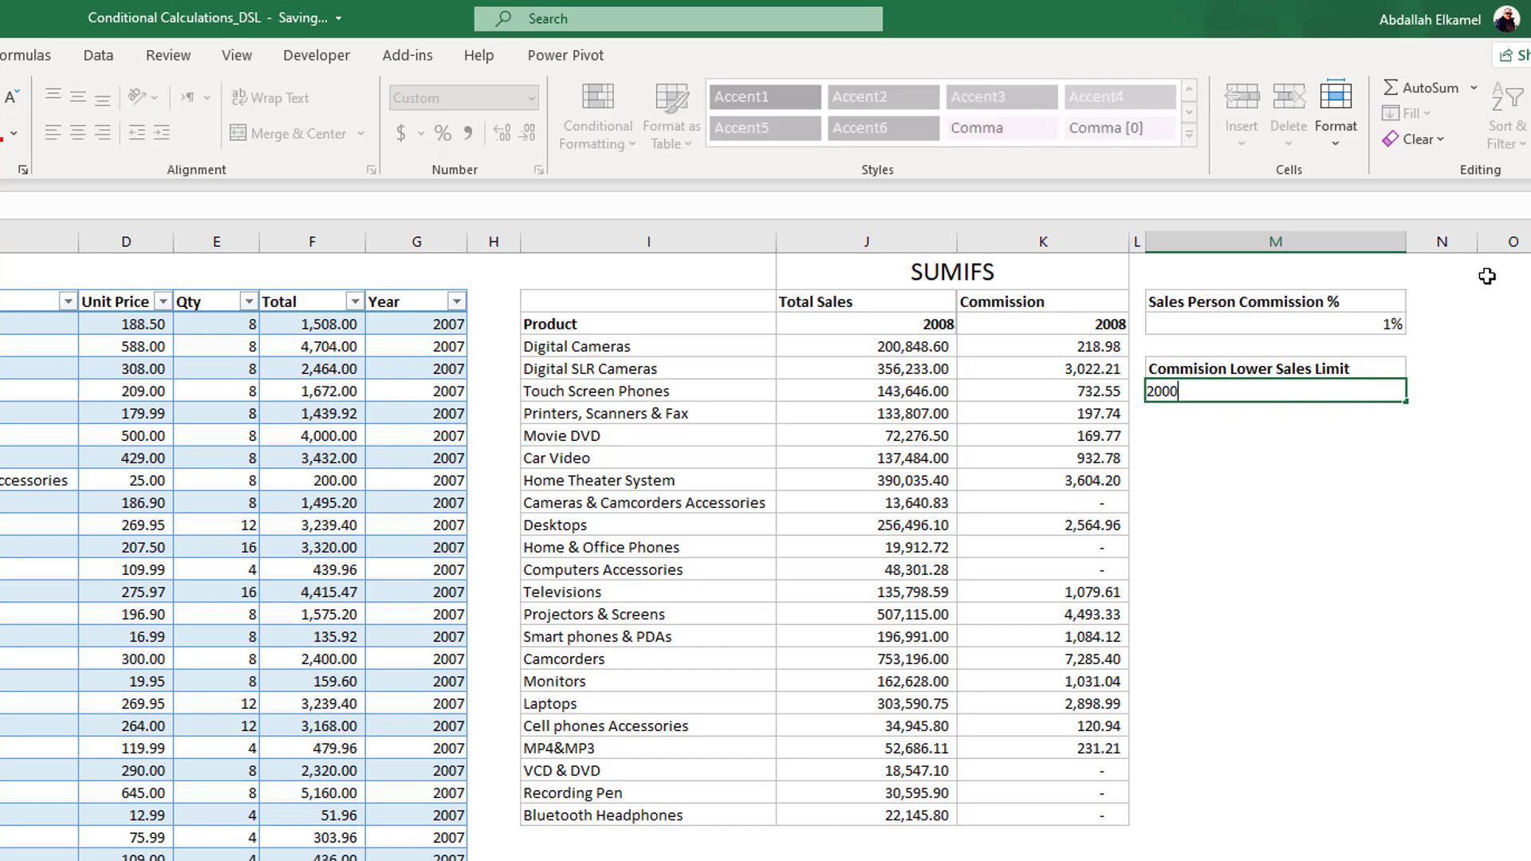
{"action": "key", "text": "Return"}
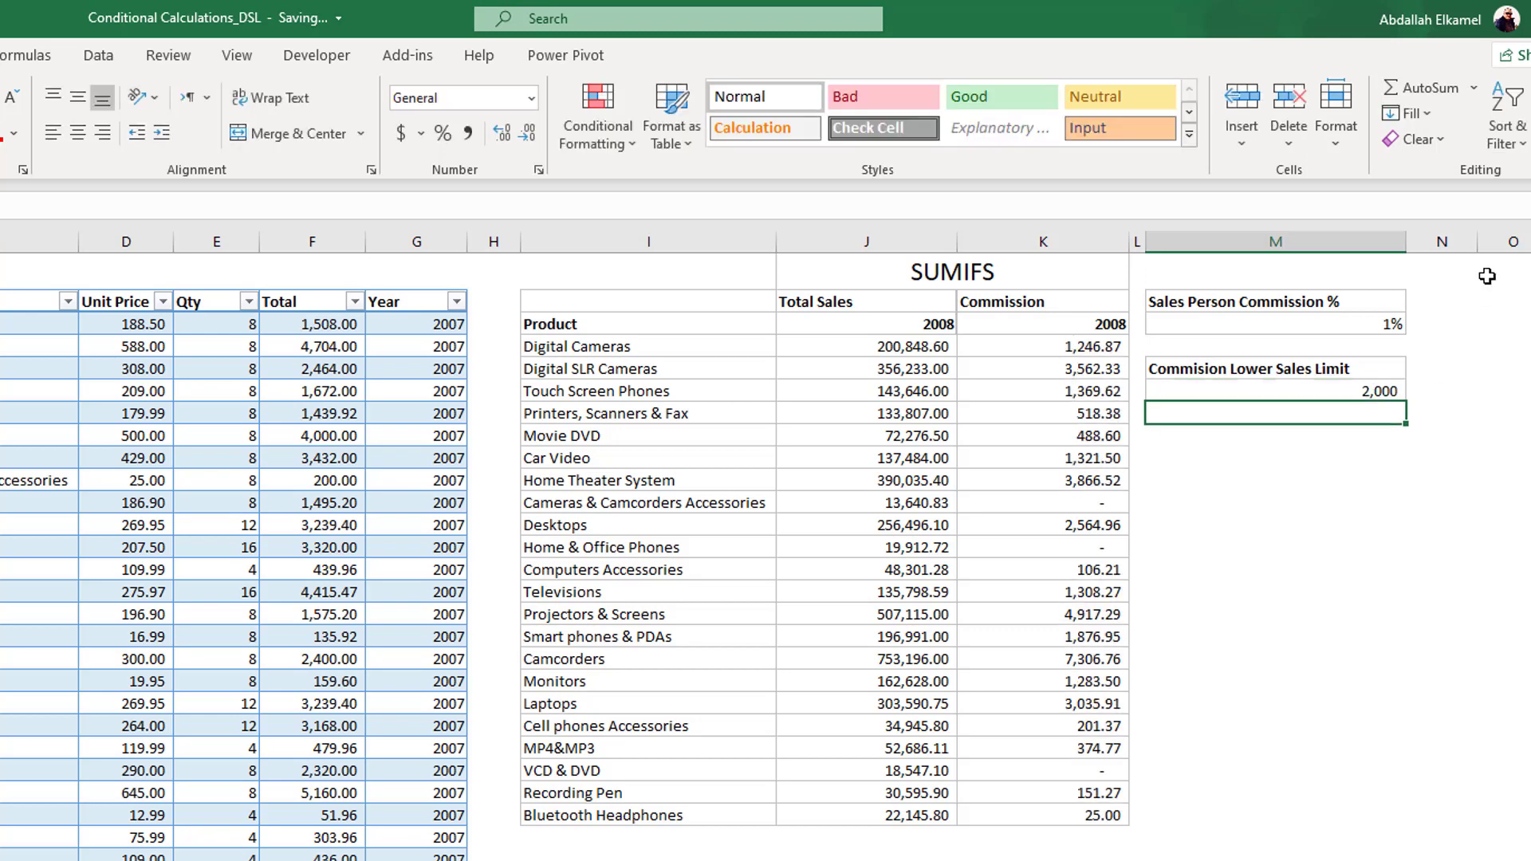